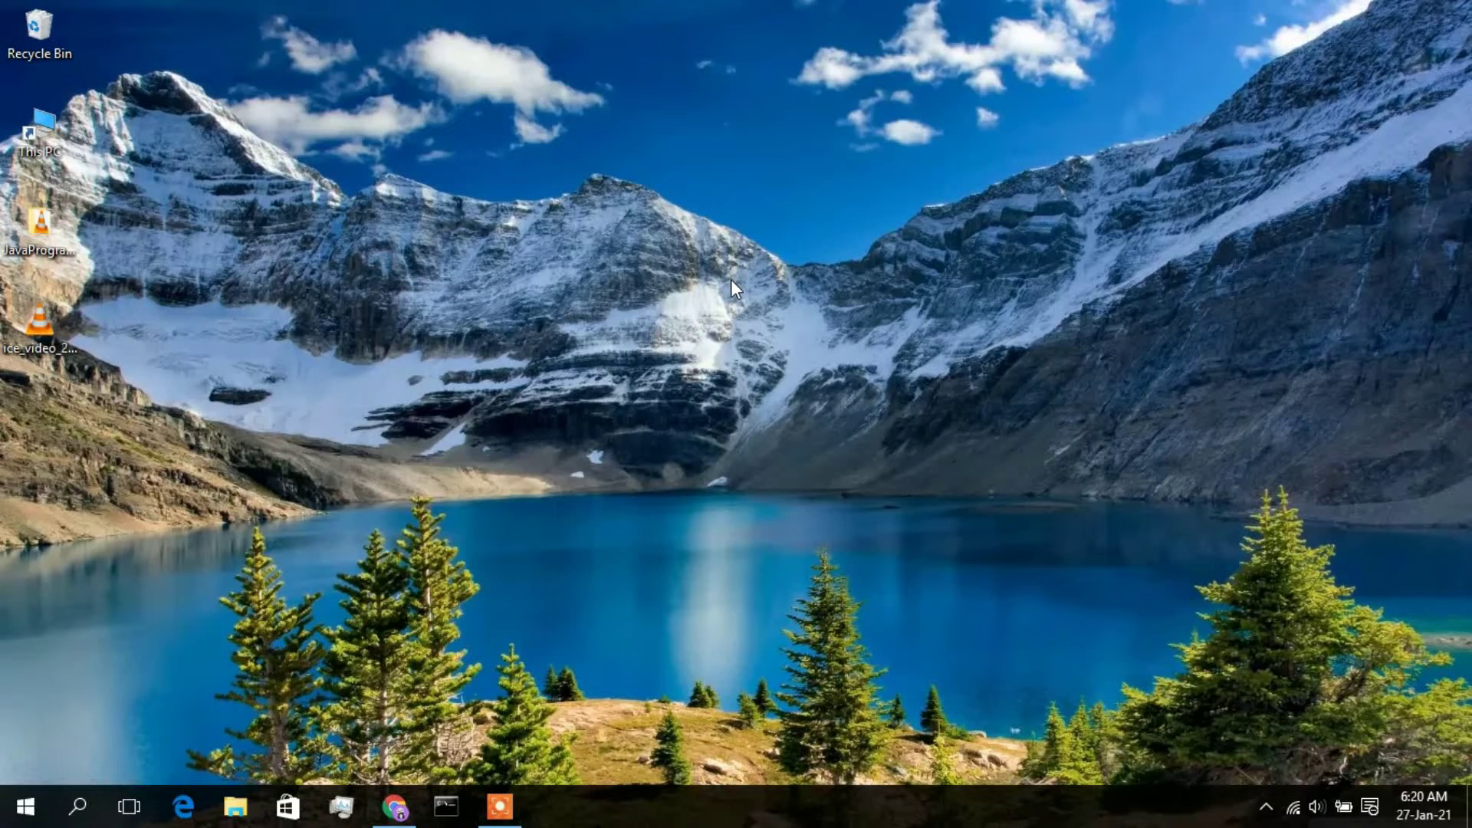
Step: Switch to Chrome, try to load mingw.org, and replace its tab with a new one
left_click(402, 811)
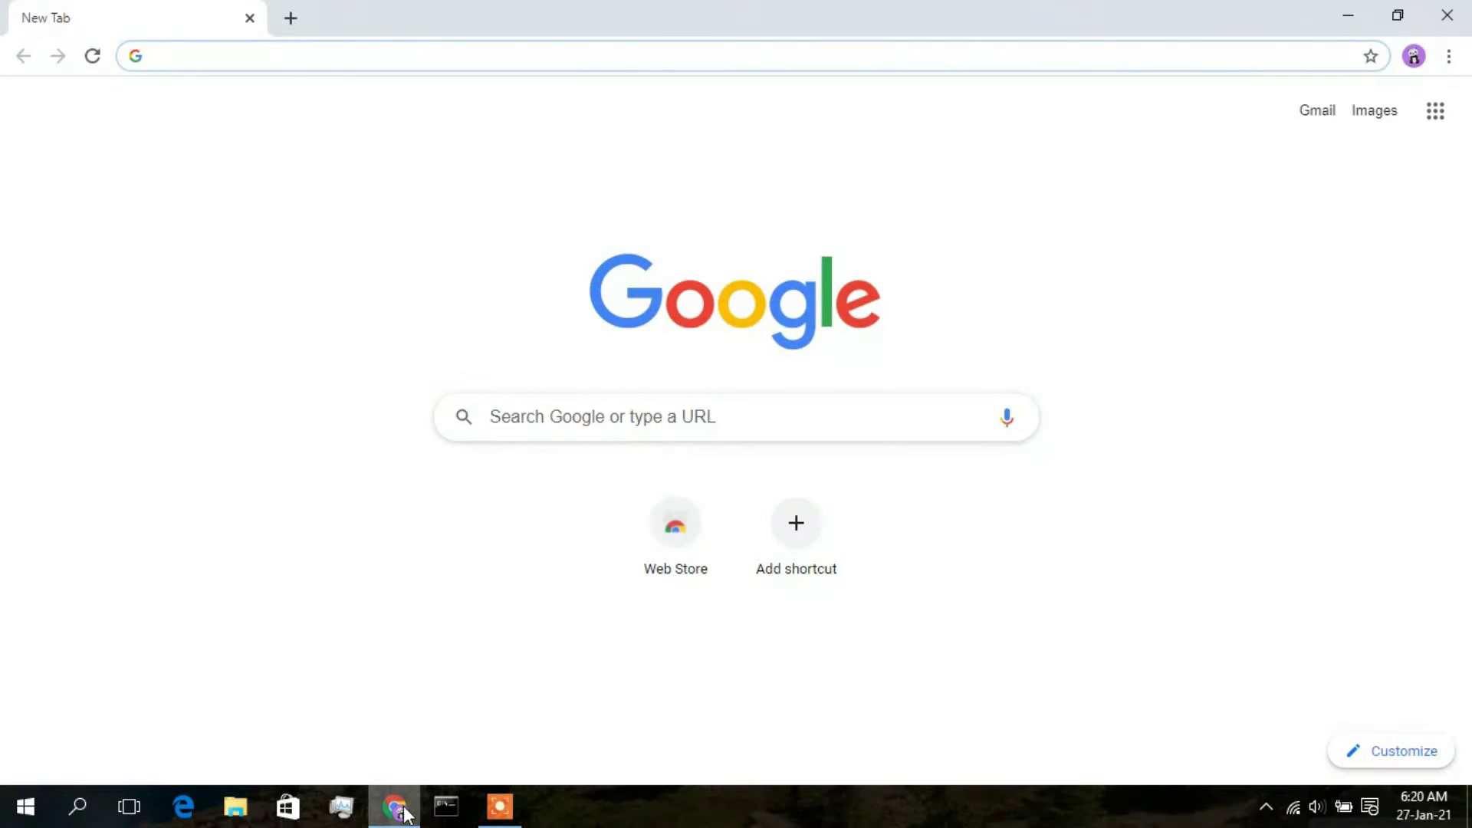
type("mingw")
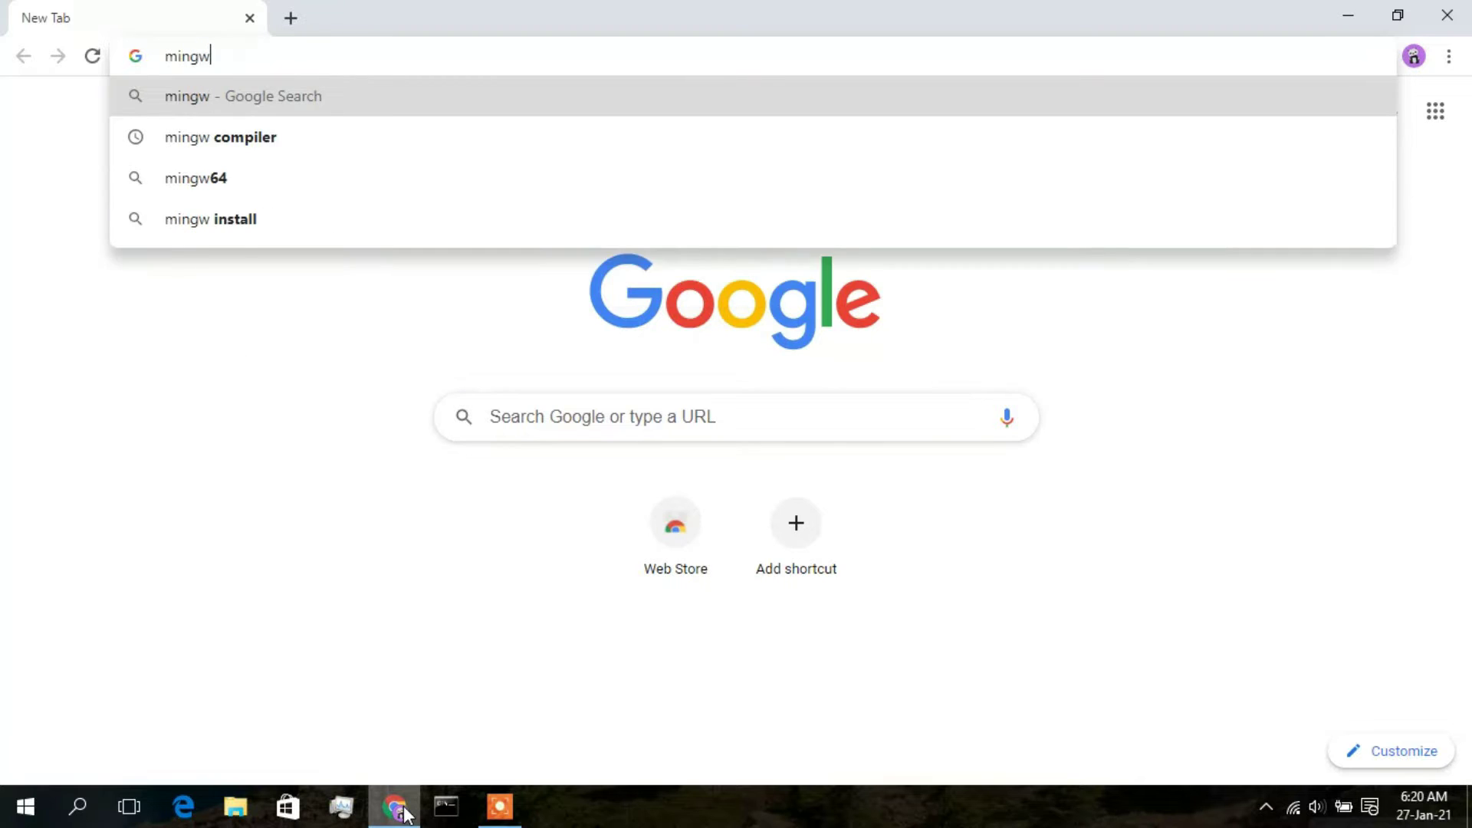
type(".org")
key("Return")
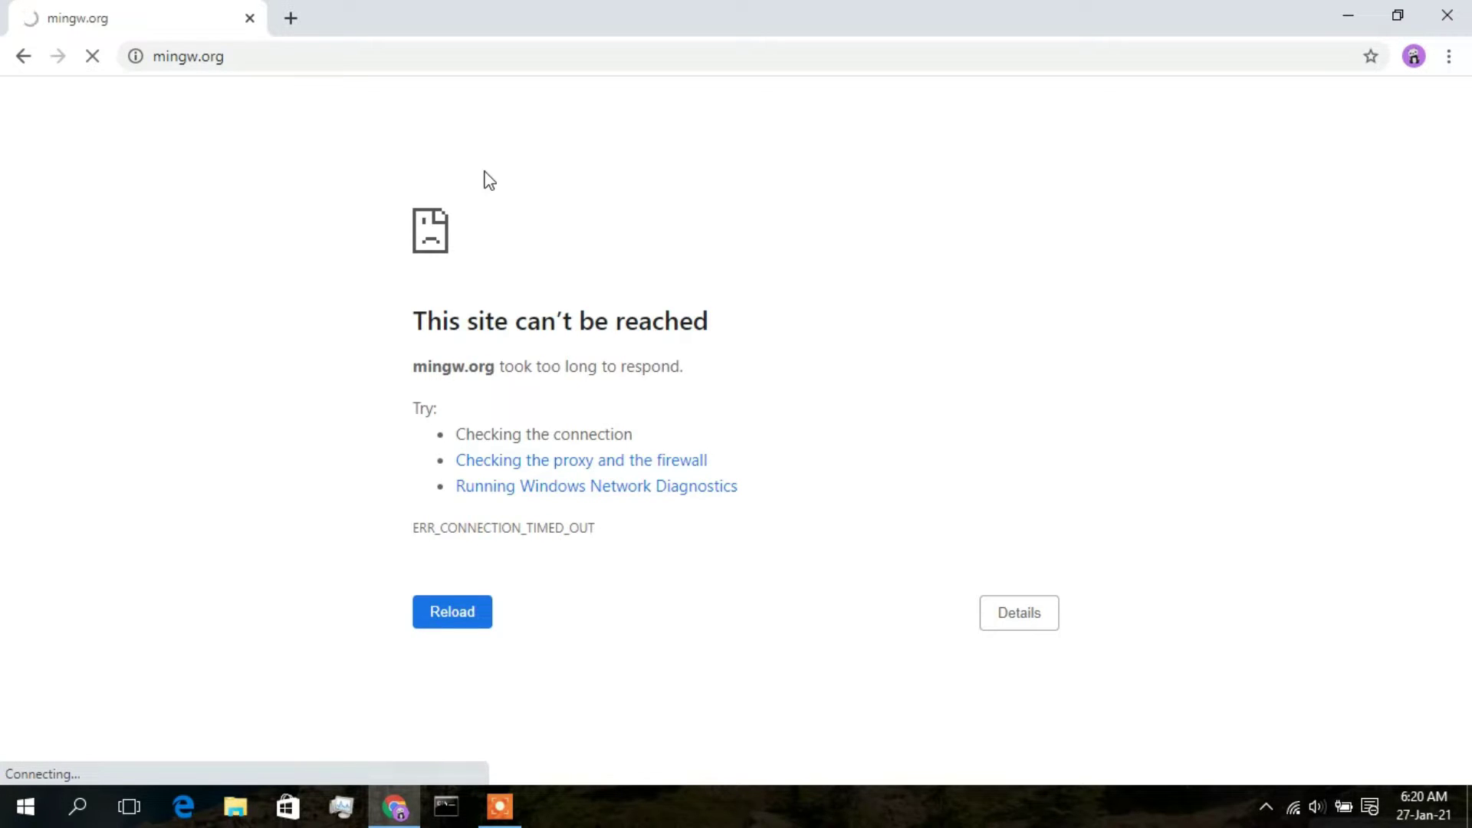
left_click(290, 18)
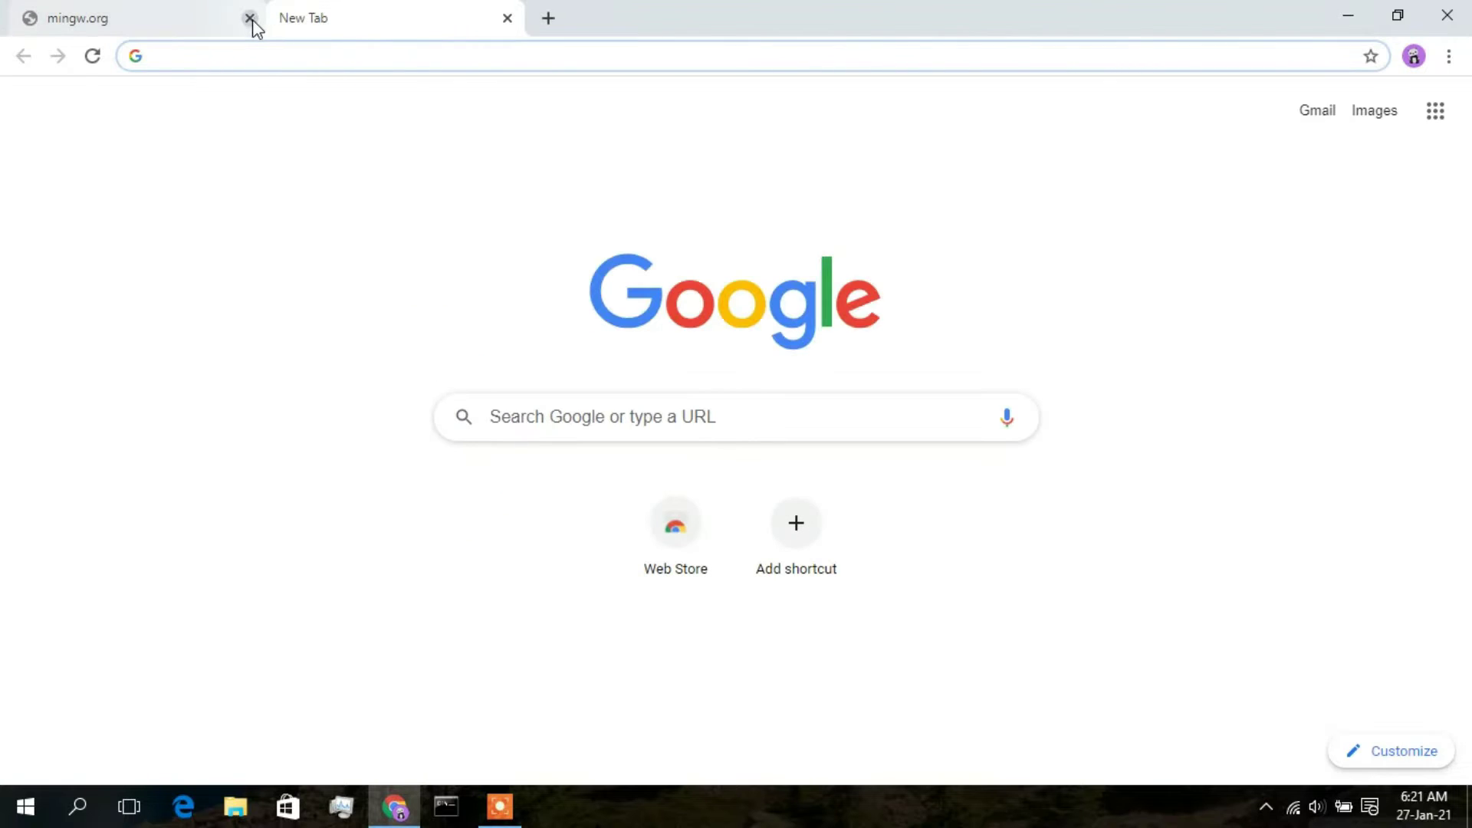
left_click(251, 19)
Step: Search the web for "mingw compiler"
left_click(249, 54)
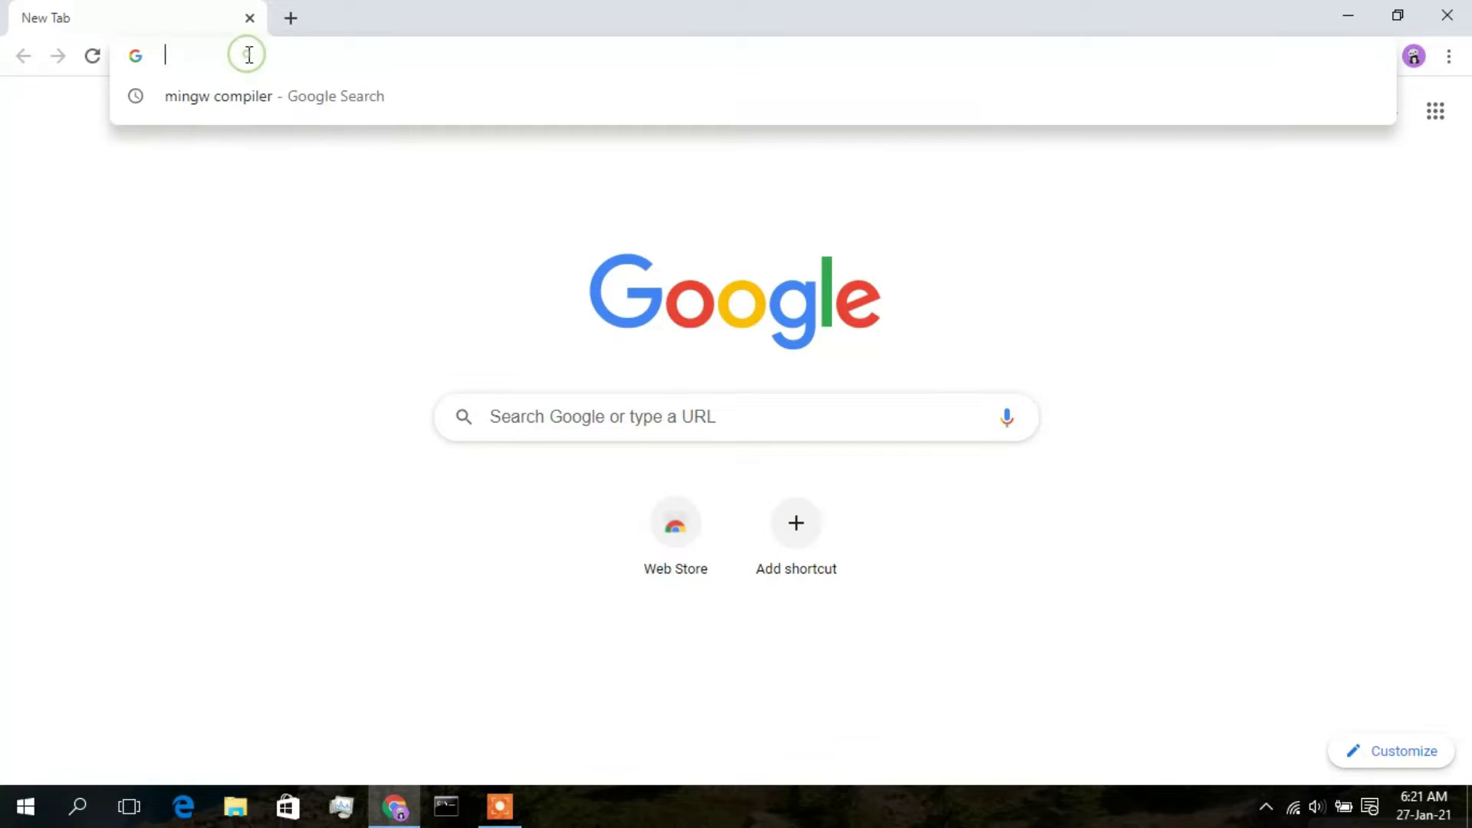
type("ming")
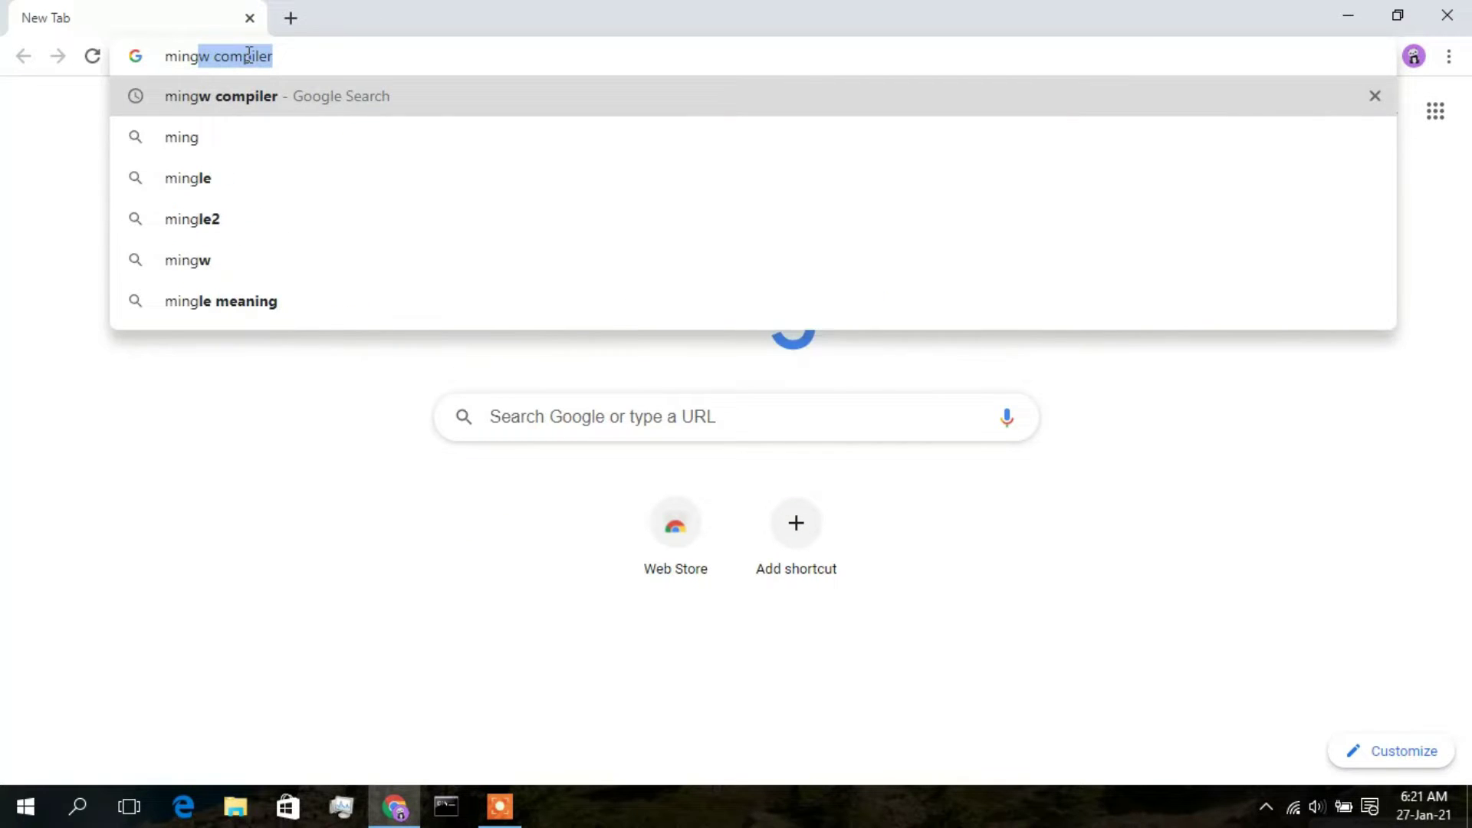
key("Right")
key("Return")
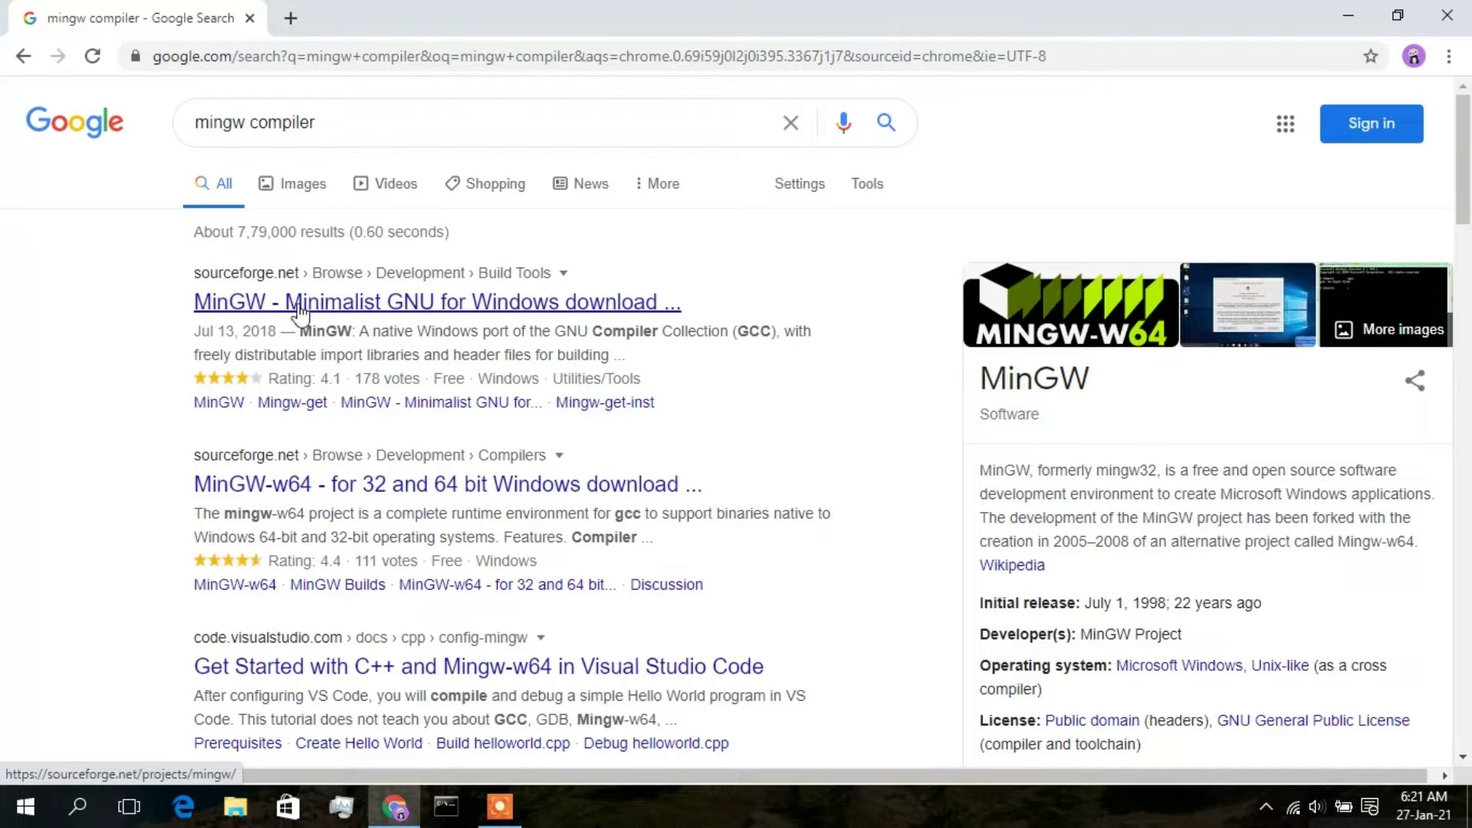
Step: Open the SourceForge page for MinGW - Minimalist GNU for Windows and download its installer
left_click(481, 318)
left_click(483, 317)
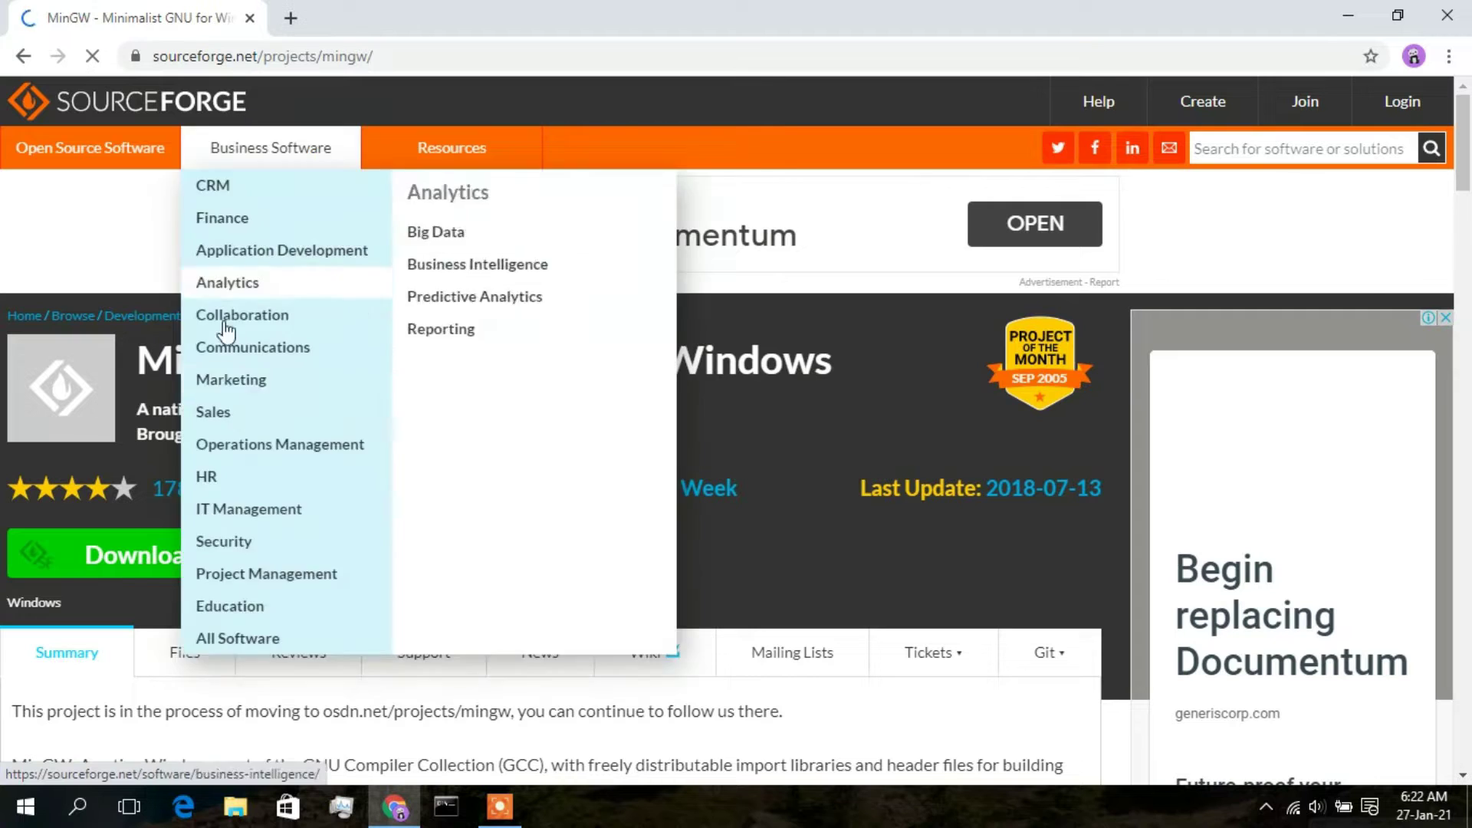
left_click(137, 562)
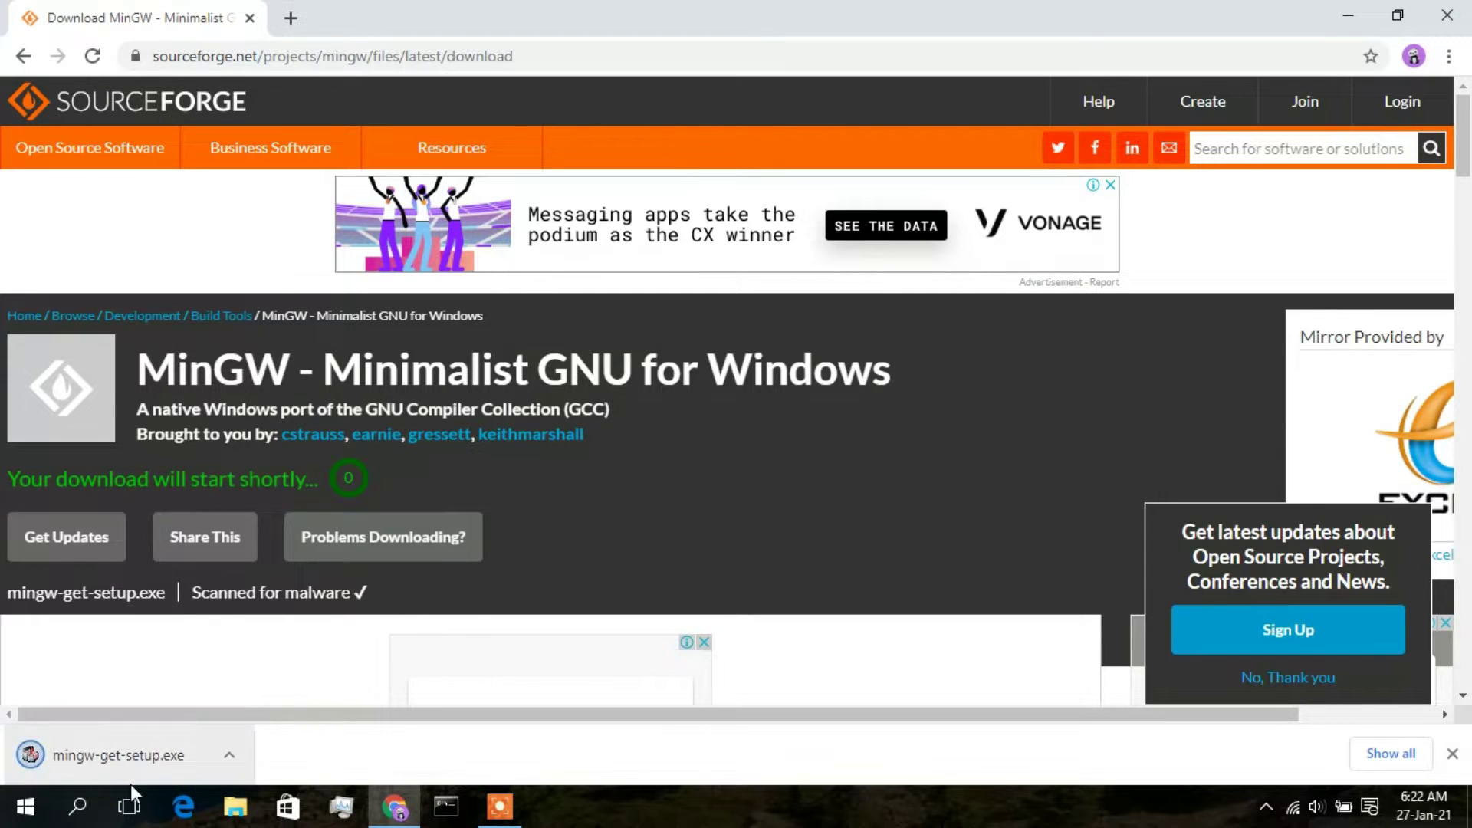
Step: Launch the downloaded mingw-get-setup from its folder and minimize the windows behind the setup tool
left_click(1391, 754)
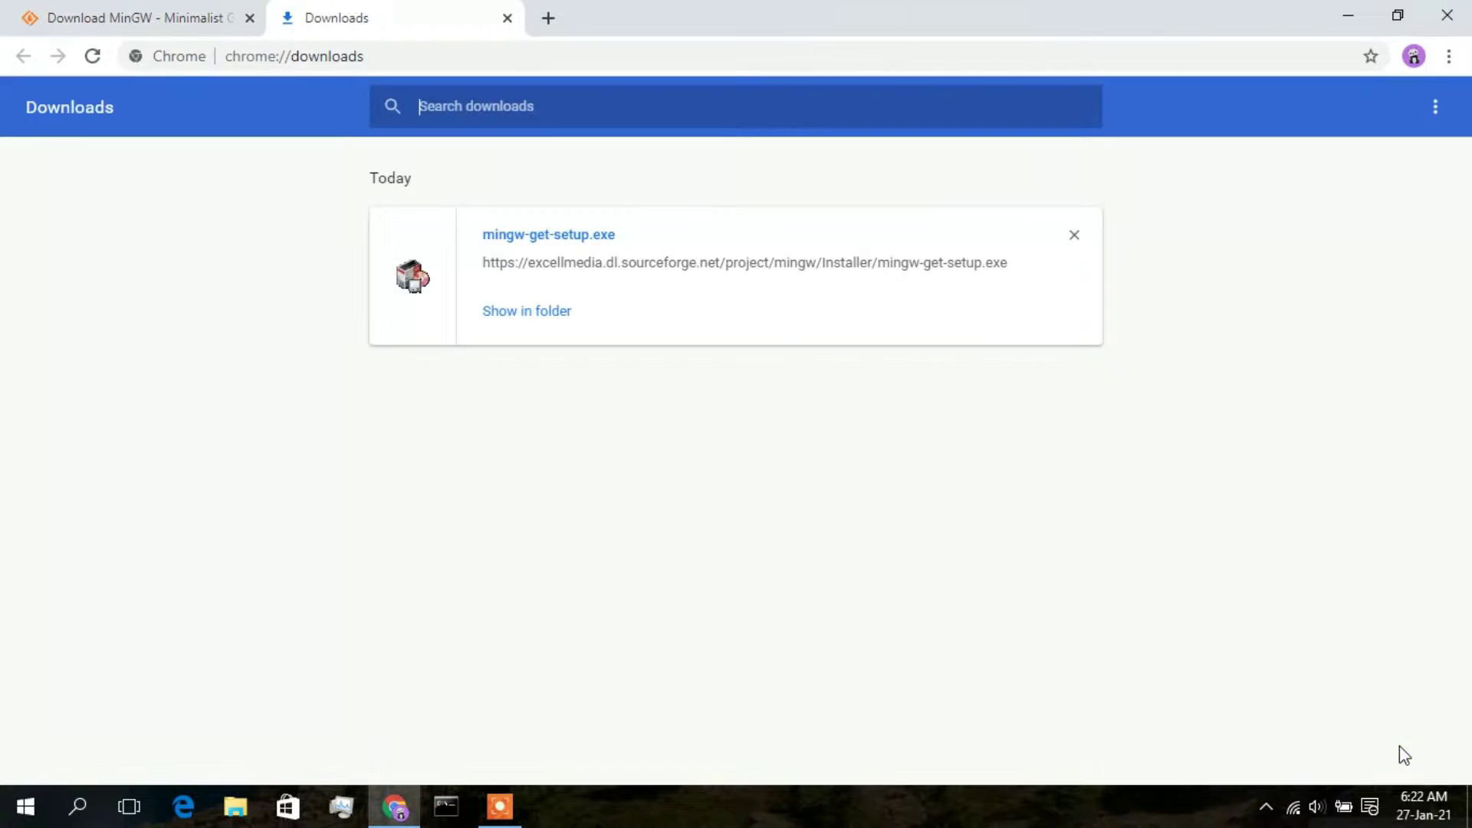
left_click(546, 328)
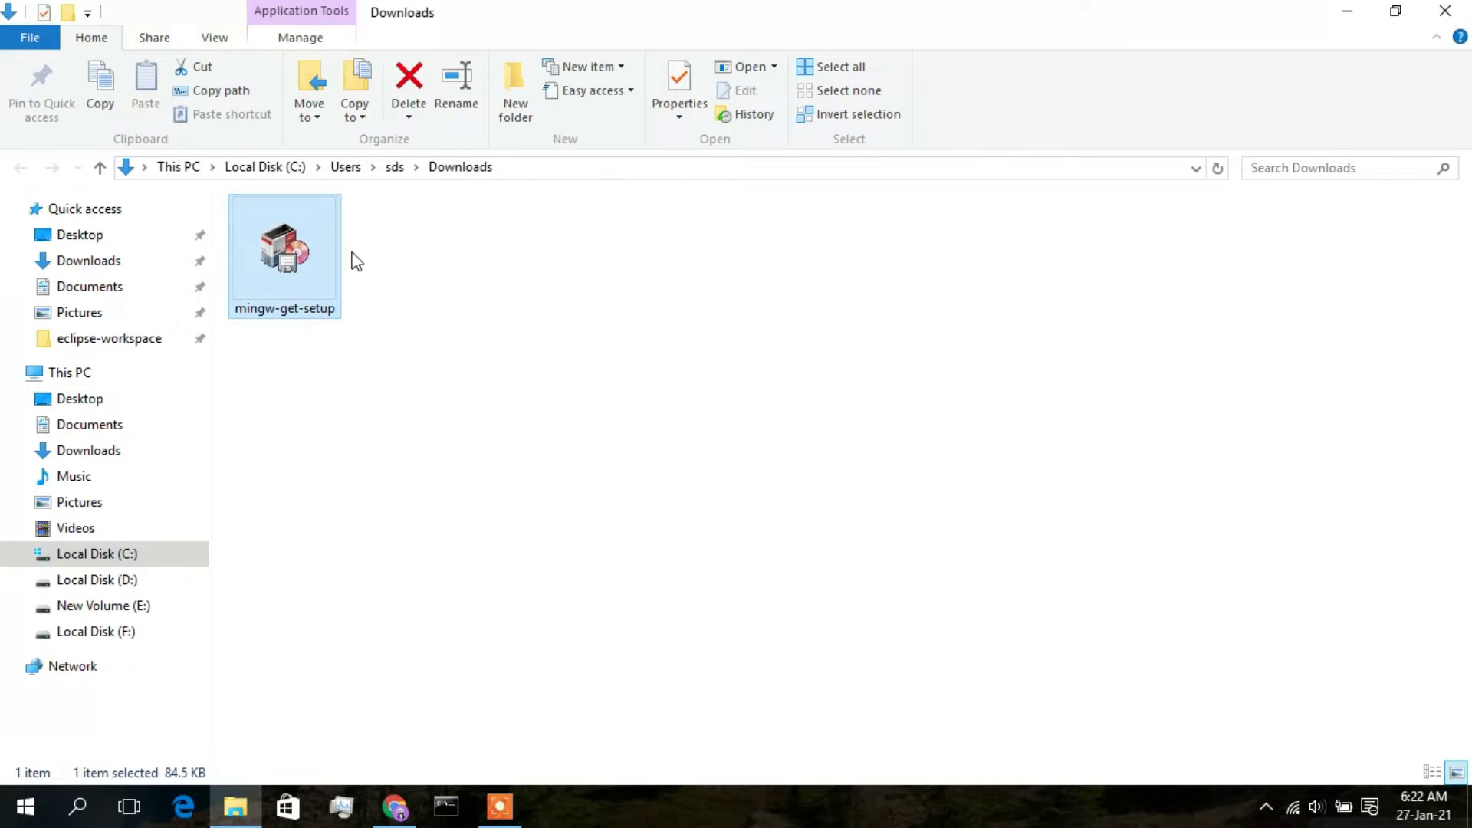
double_click(282, 256)
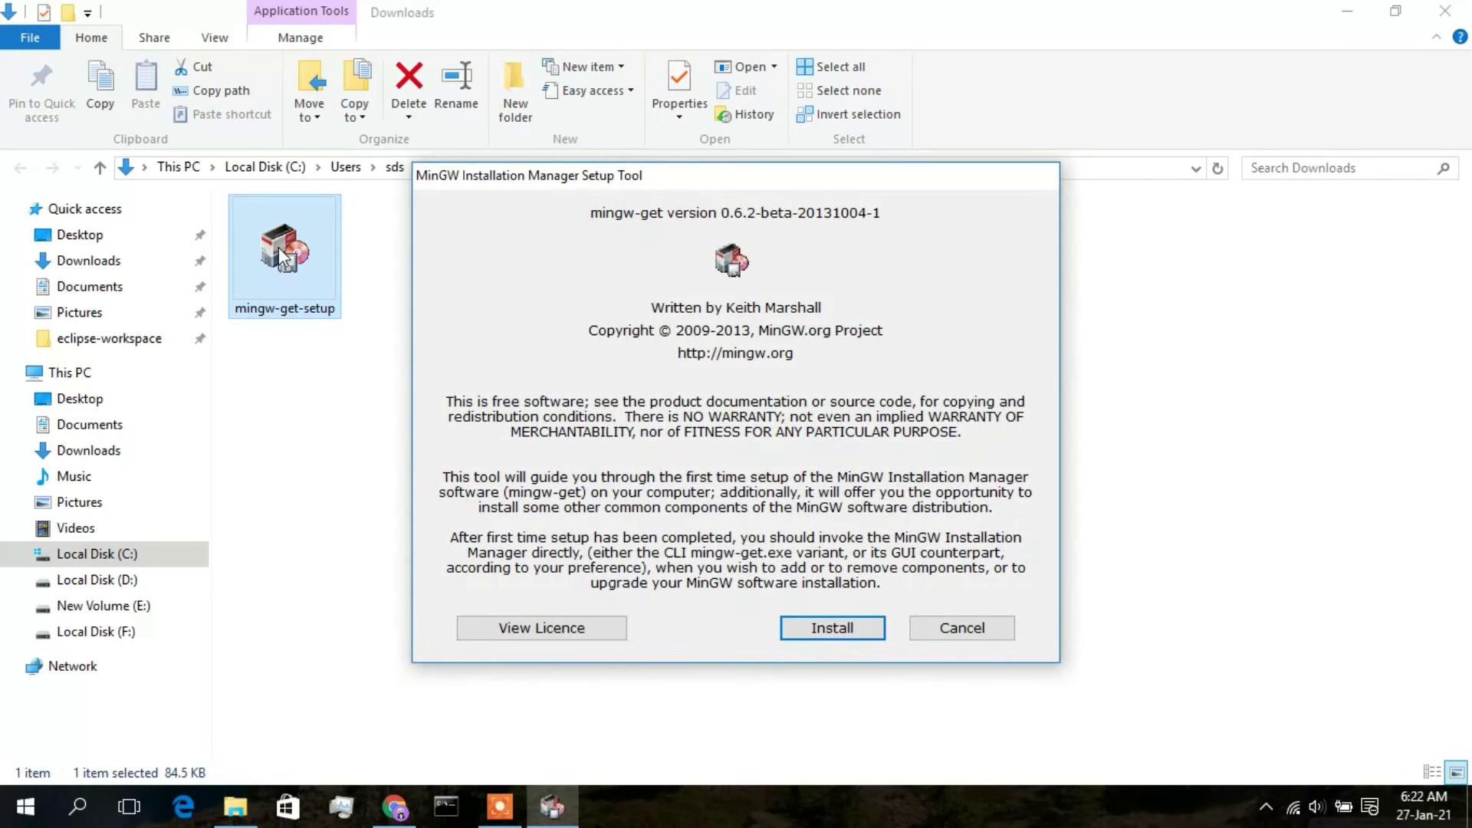
left_click(1336, 9)
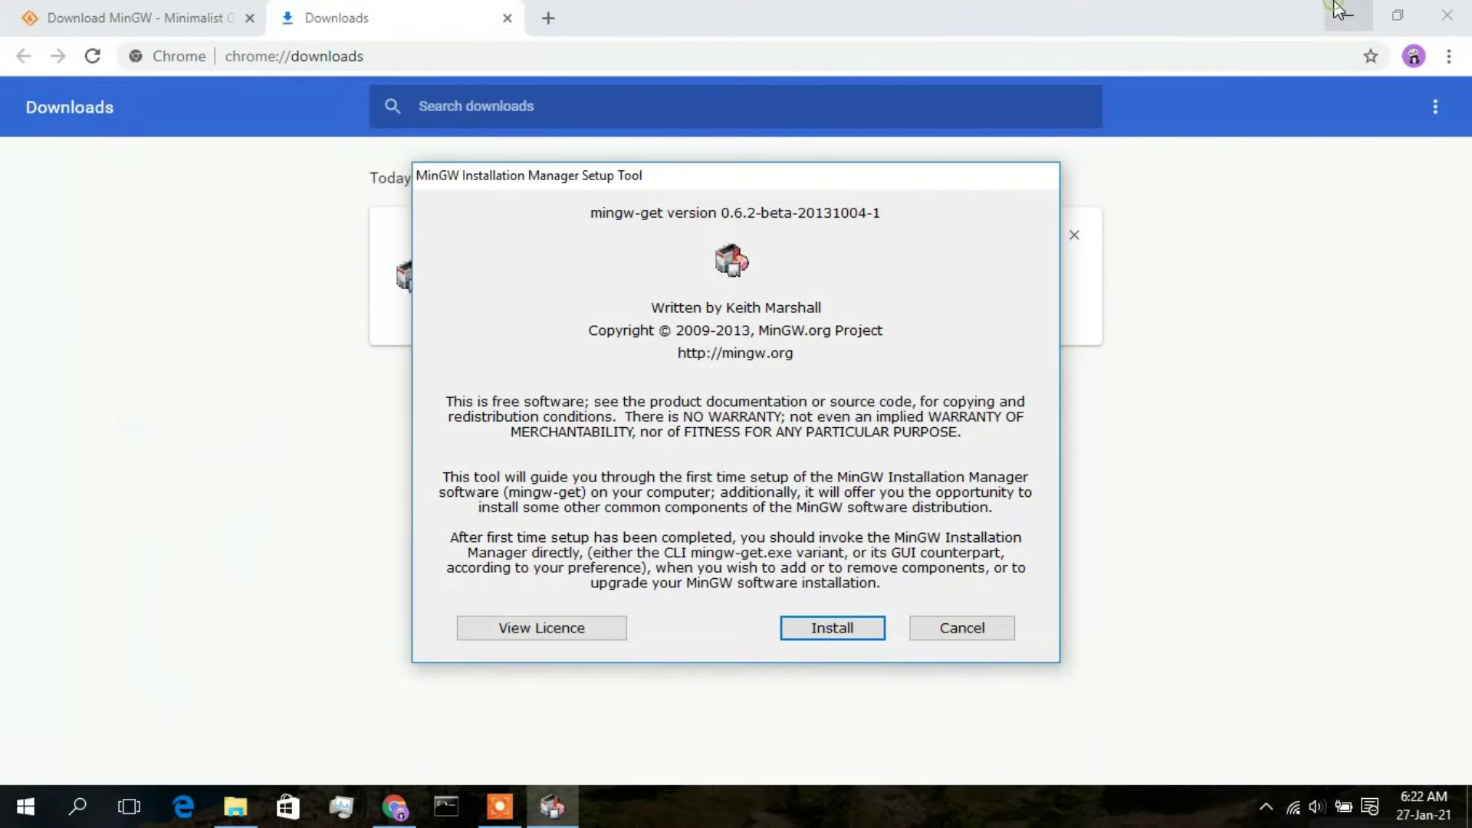
left_click(1336, 9)
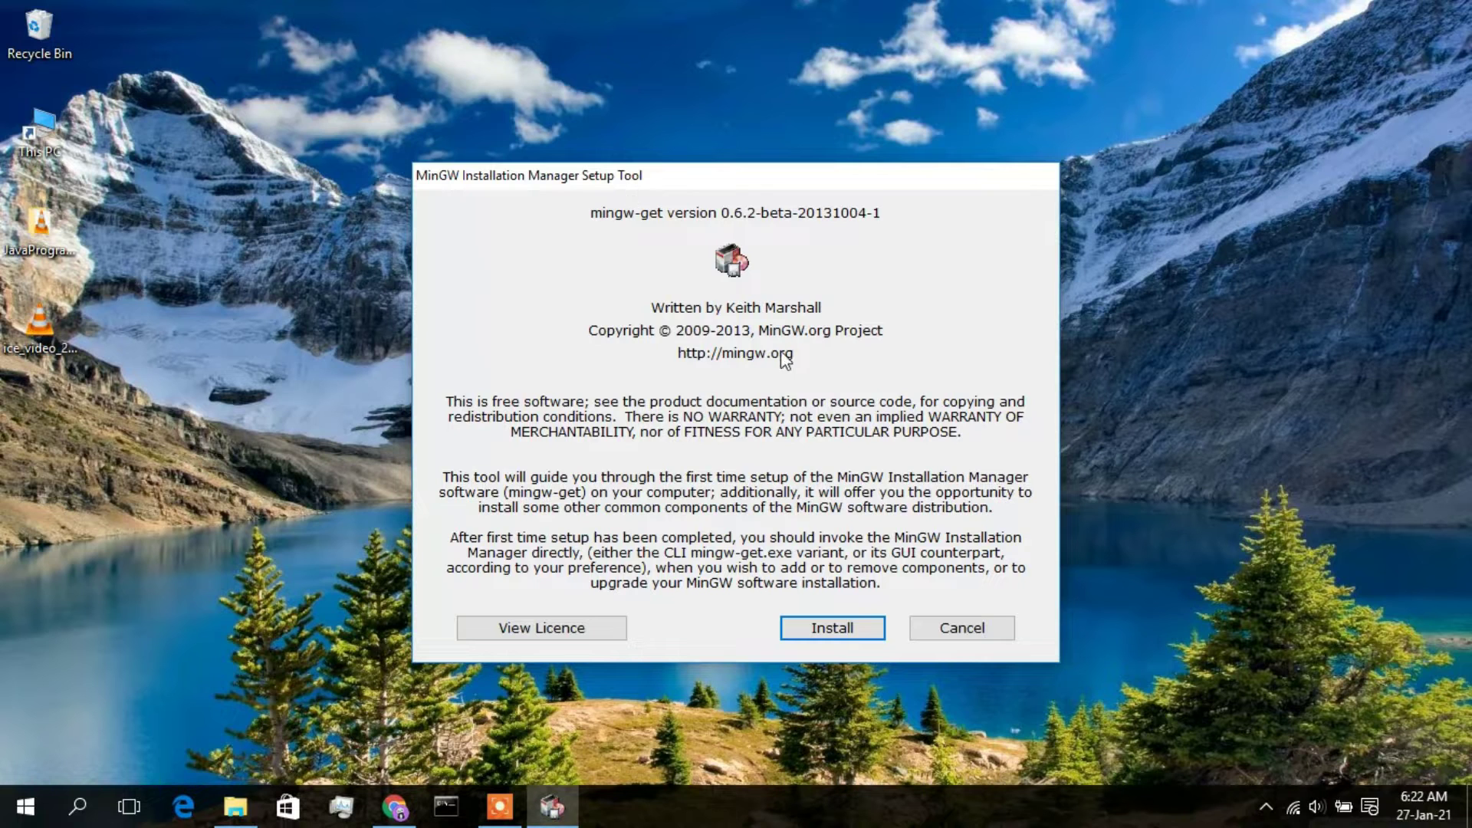
Step: Install the MinGW Installation Manager in C:\MinGW with graphical interface support and start menu and desktop shortcuts, and continue to the package manager
left_click(841, 630)
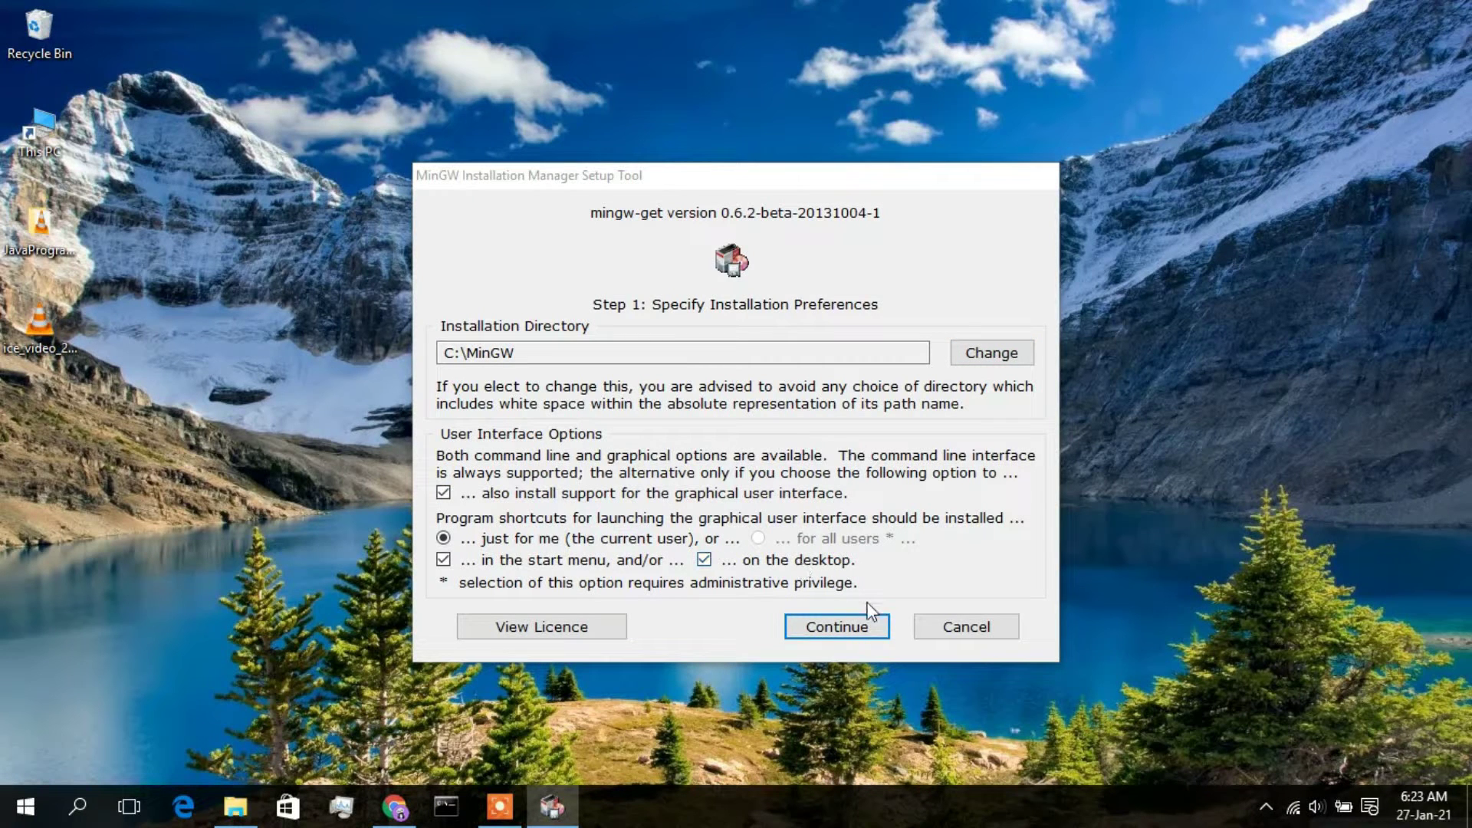
left_click(866, 630)
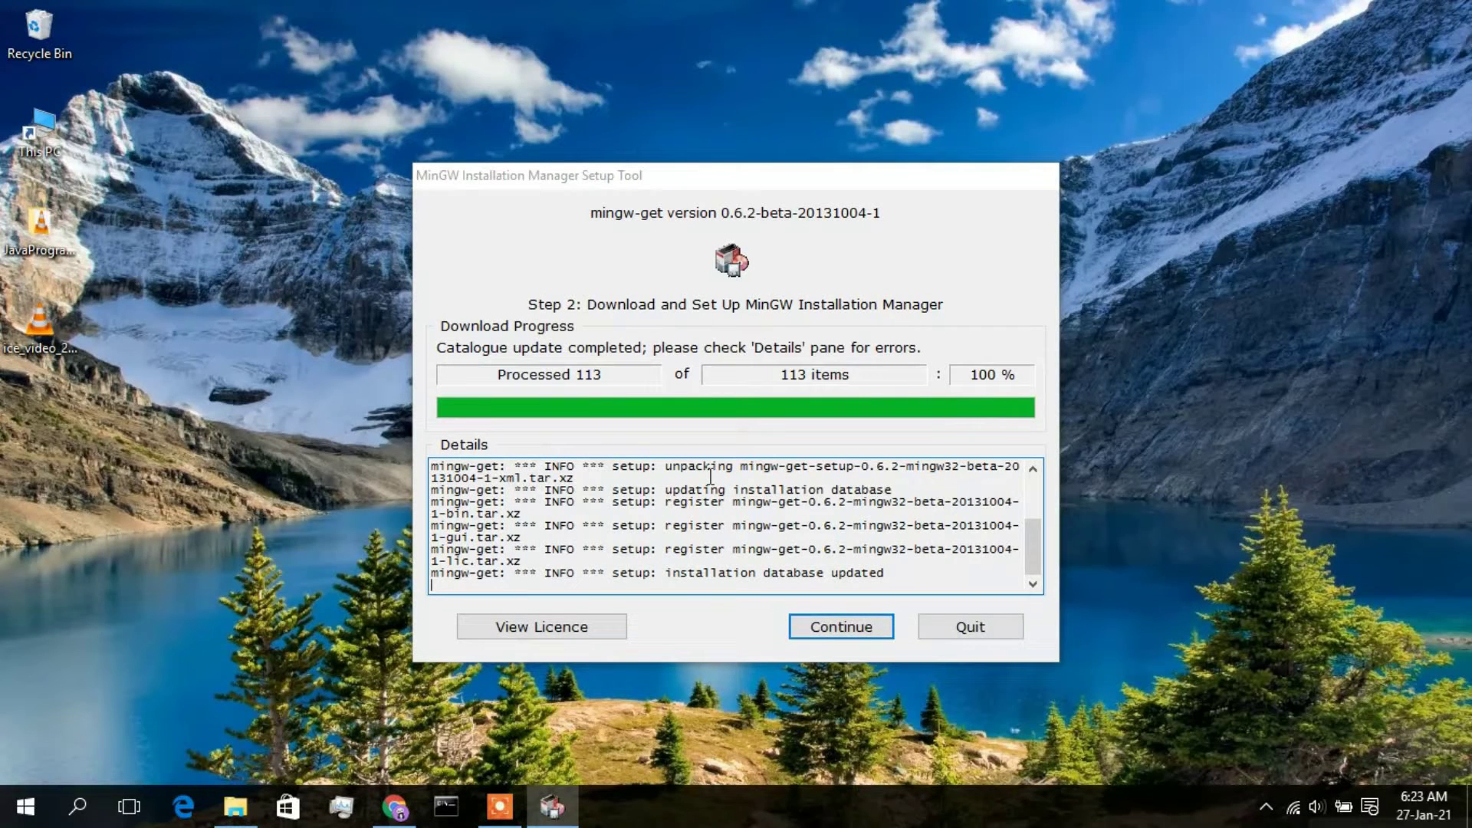
left_click(865, 633)
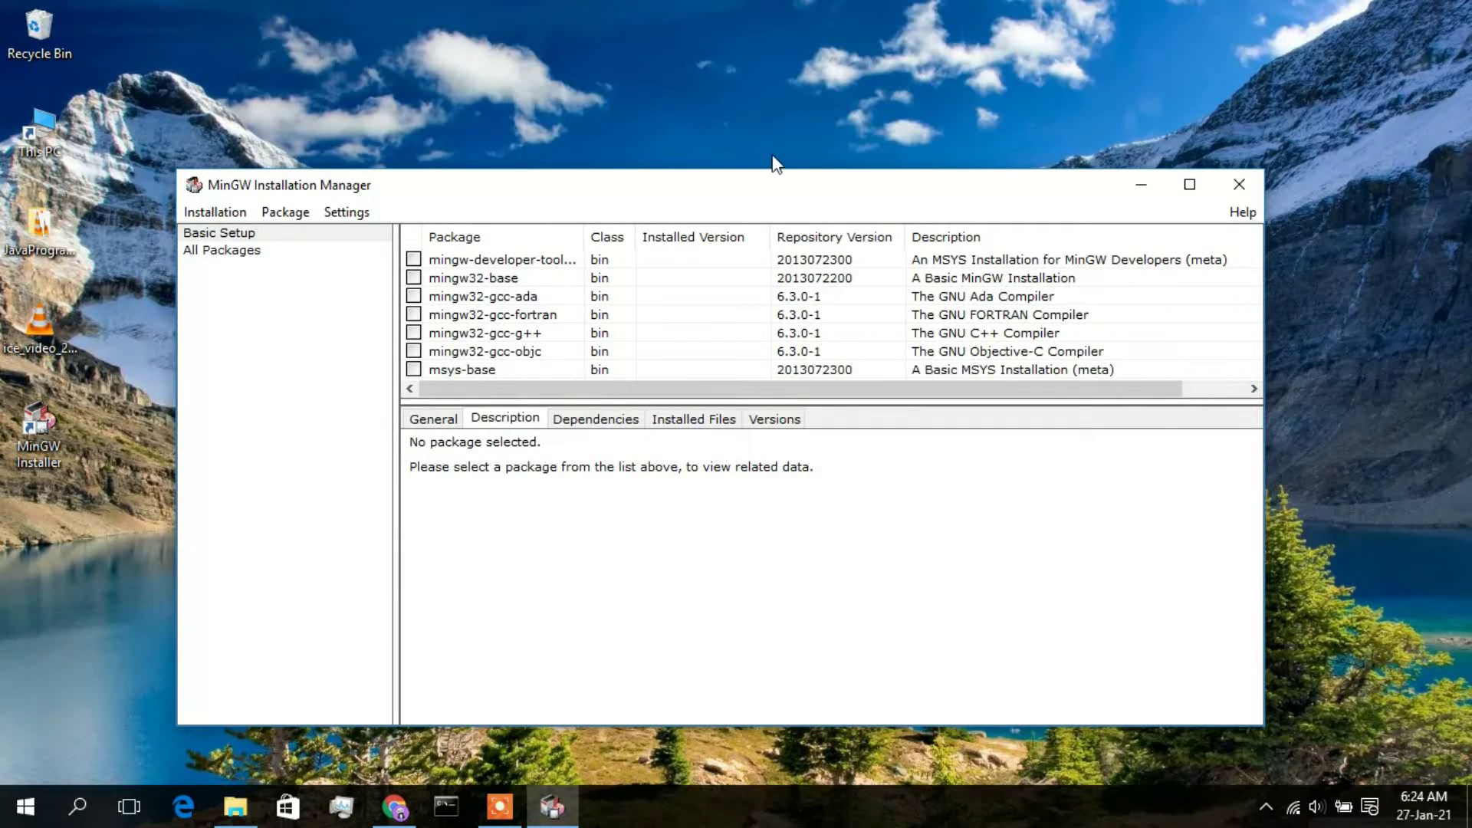
Step: Maximize the MinGW Installation Manager and mark the MinGW developer MSYS package, mingw32-base and mingw32-gcc-ada for installation
double_click(679, 187)
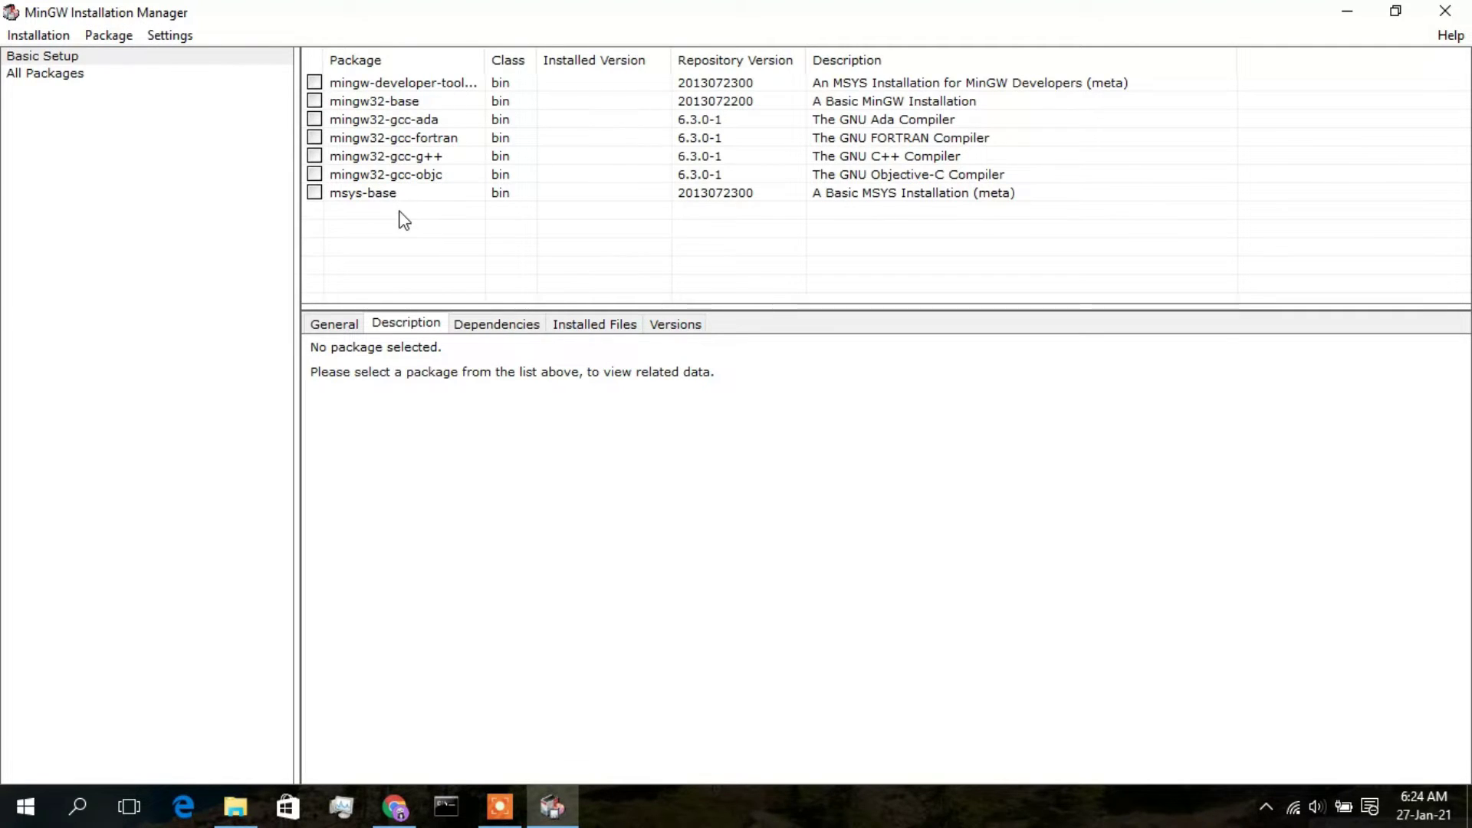
left_click(315, 84)
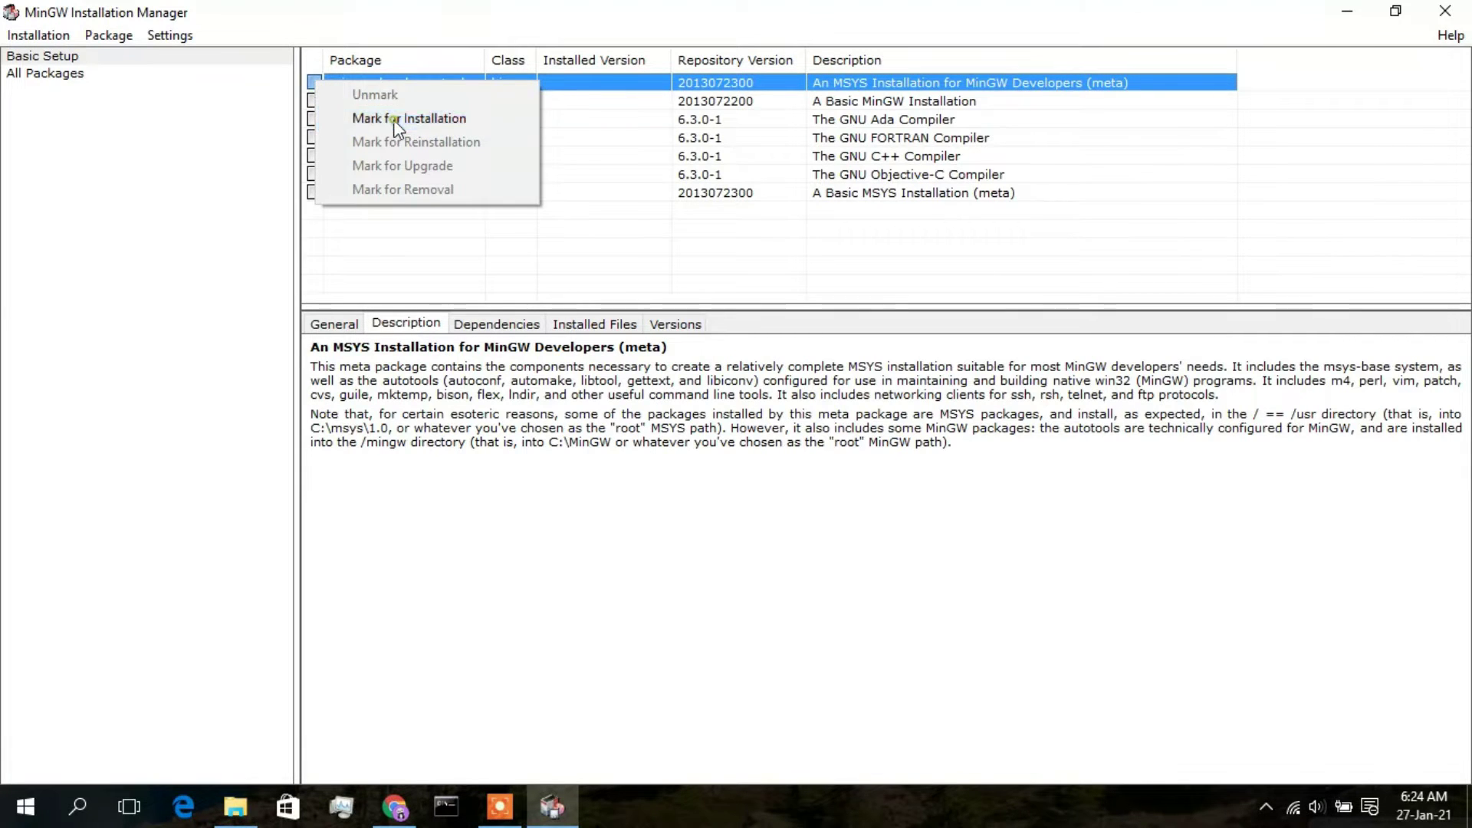
left_click(393, 119)
right_click(351, 106)
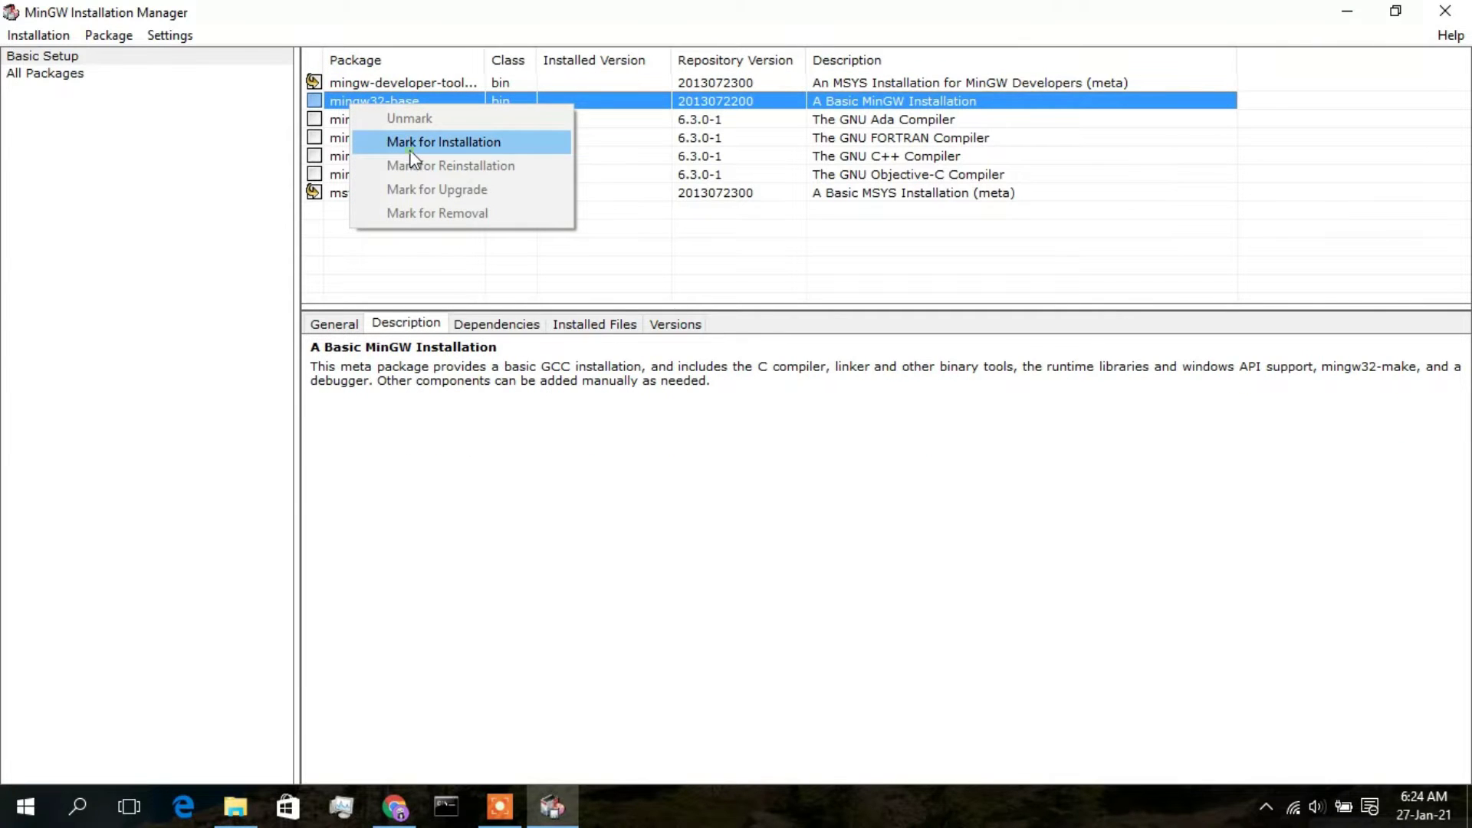
left_click(411, 145)
left_click(354, 122)
right_click(355, 130)
left_click(417, 162)
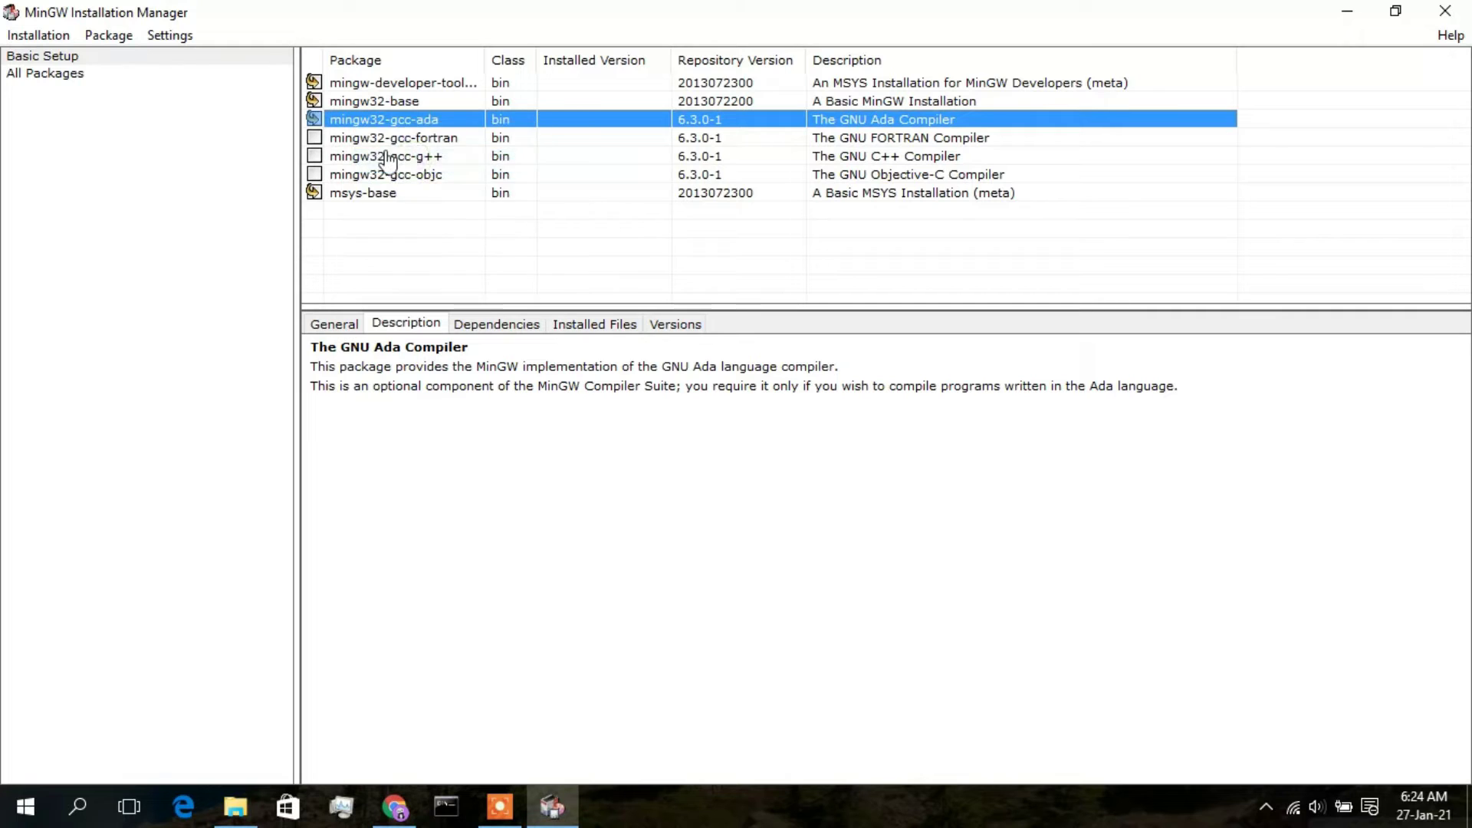
Step: Mark the mingw32-gcc-fortran, mingw32-gcc-g++ and mingw32-gcc-objc packages for installation
right_click(378, 141)
left_click(439, 184)
left_click(392, 157)
right_click(394, 158)
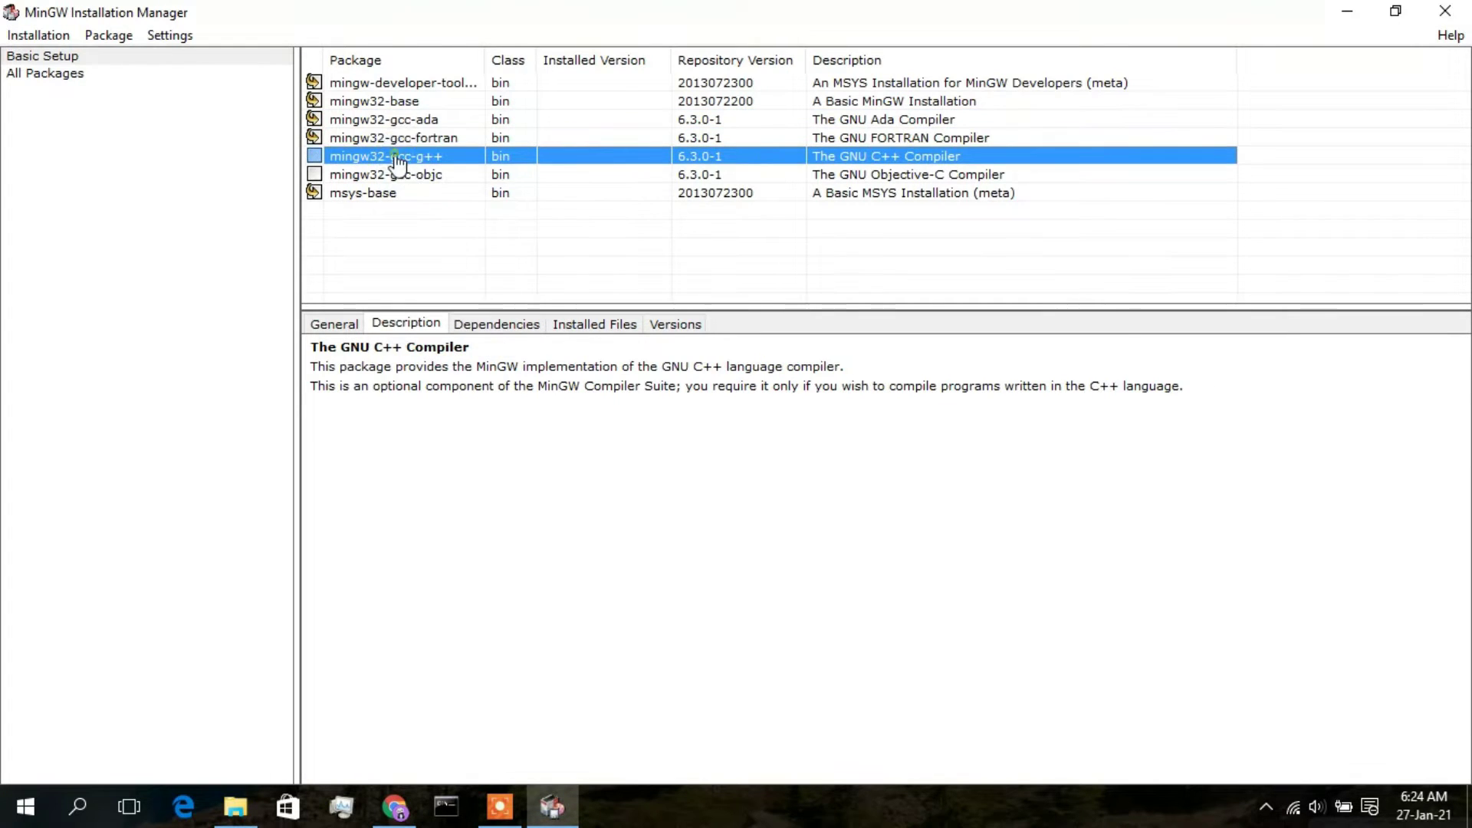
left_click(449, 181)
left_click(403, 176)
right_click(402, 184)
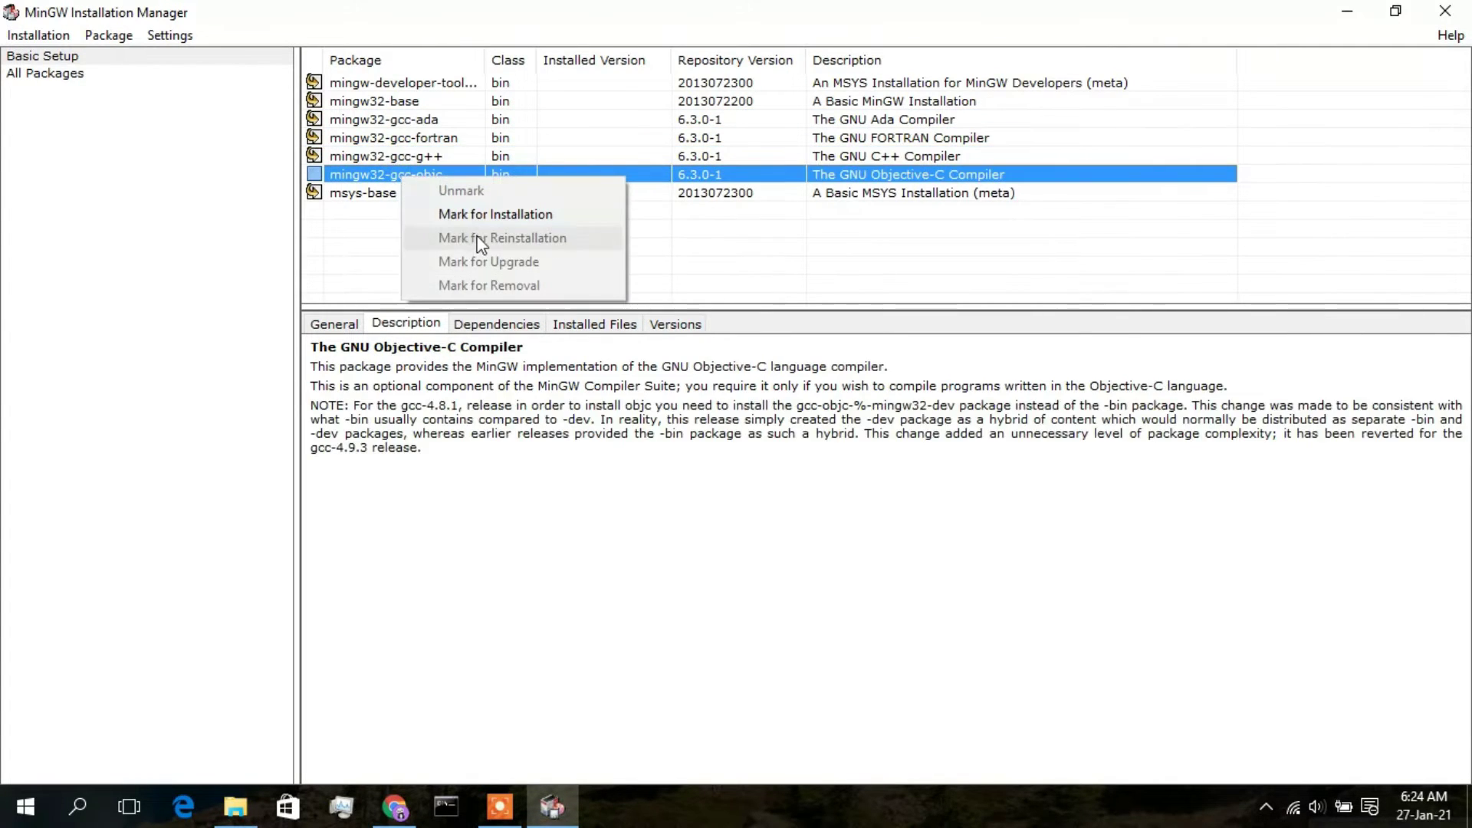
left_click(494, 218)
Step: Apply the pending package installations and close the MinGW Installation Manager once they are complete
left_click(51, 37)
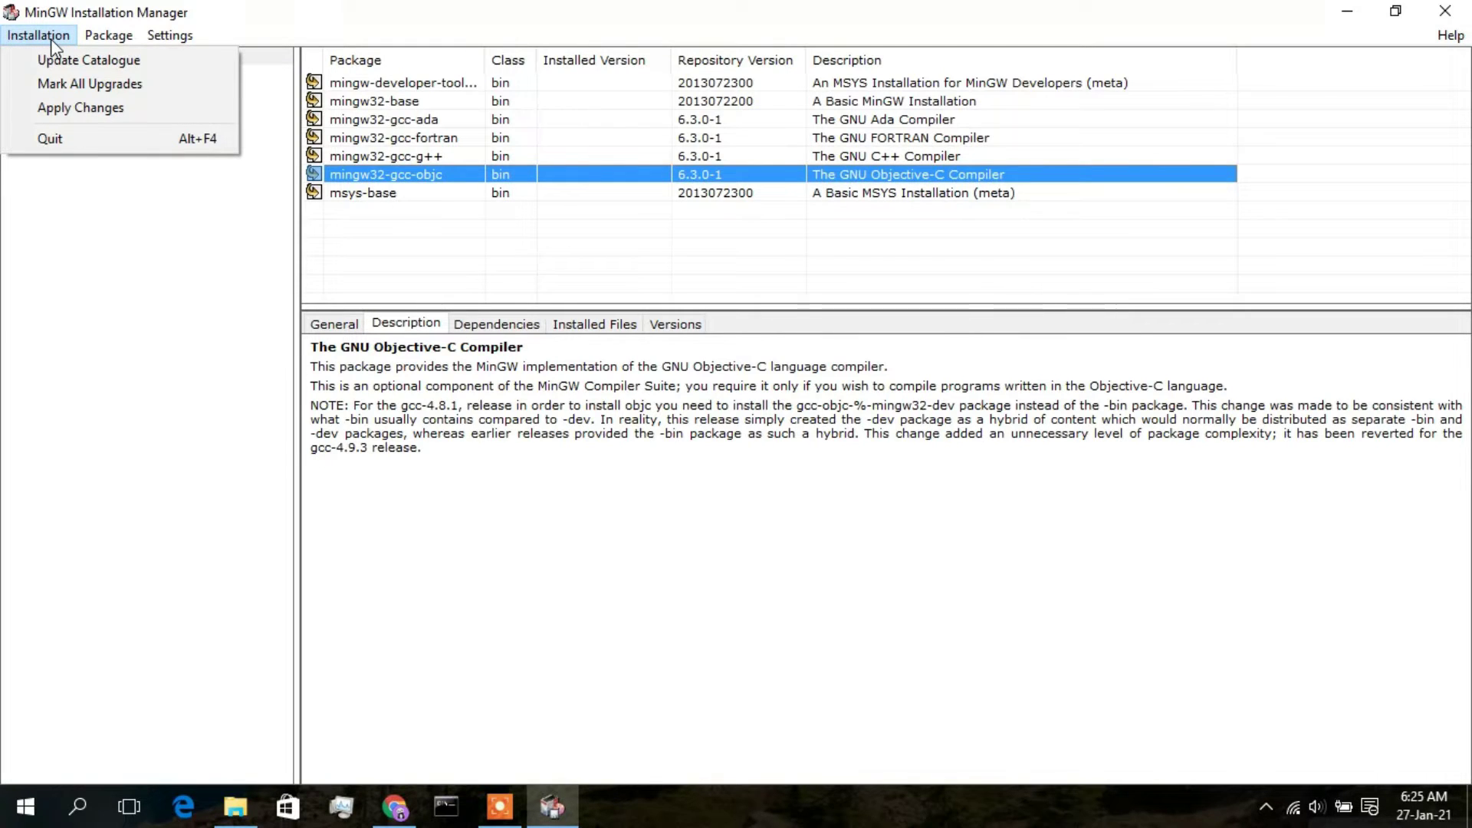
left_click(84, 107)
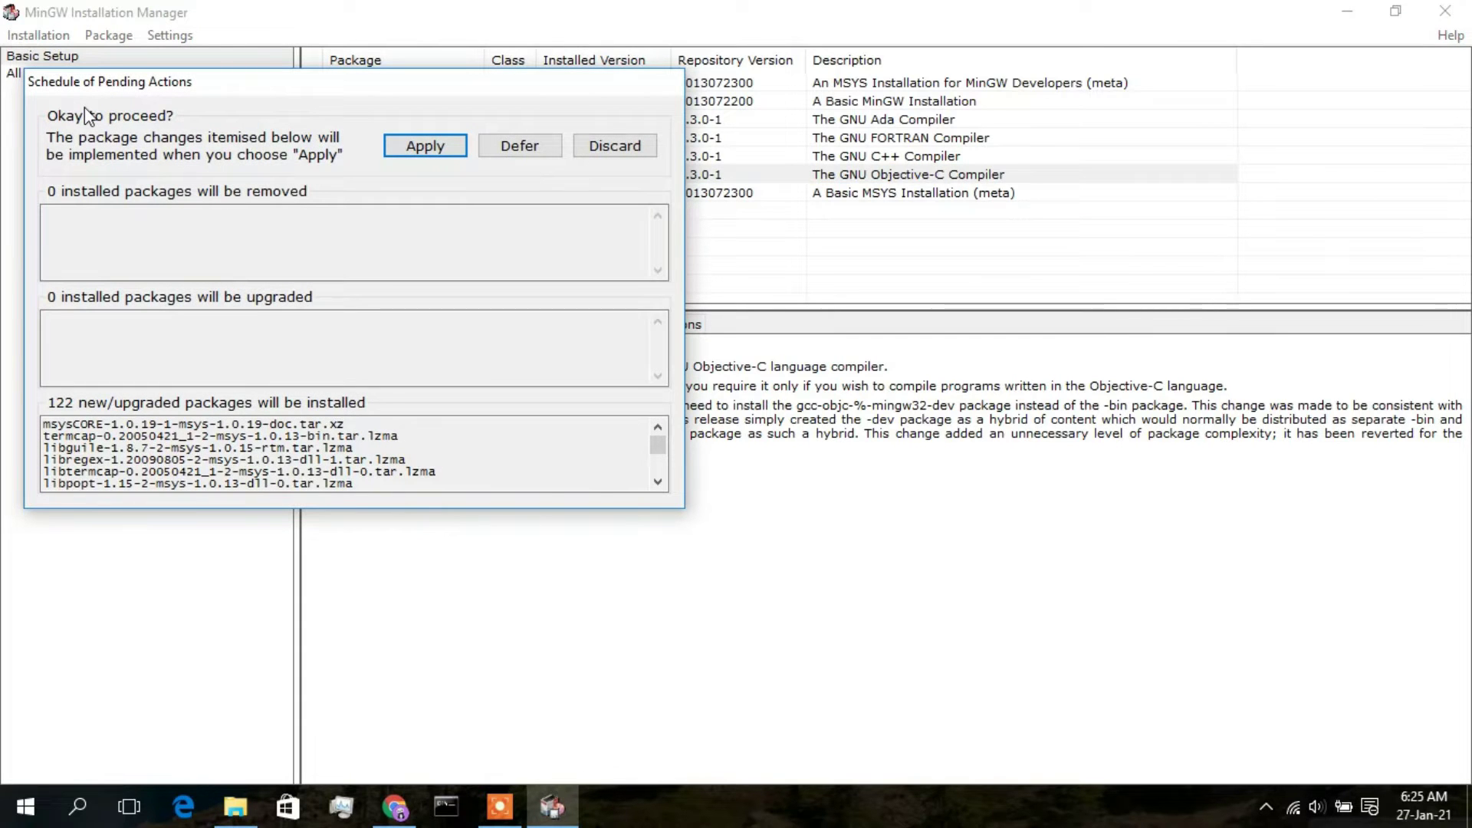
left_click(418, 146)
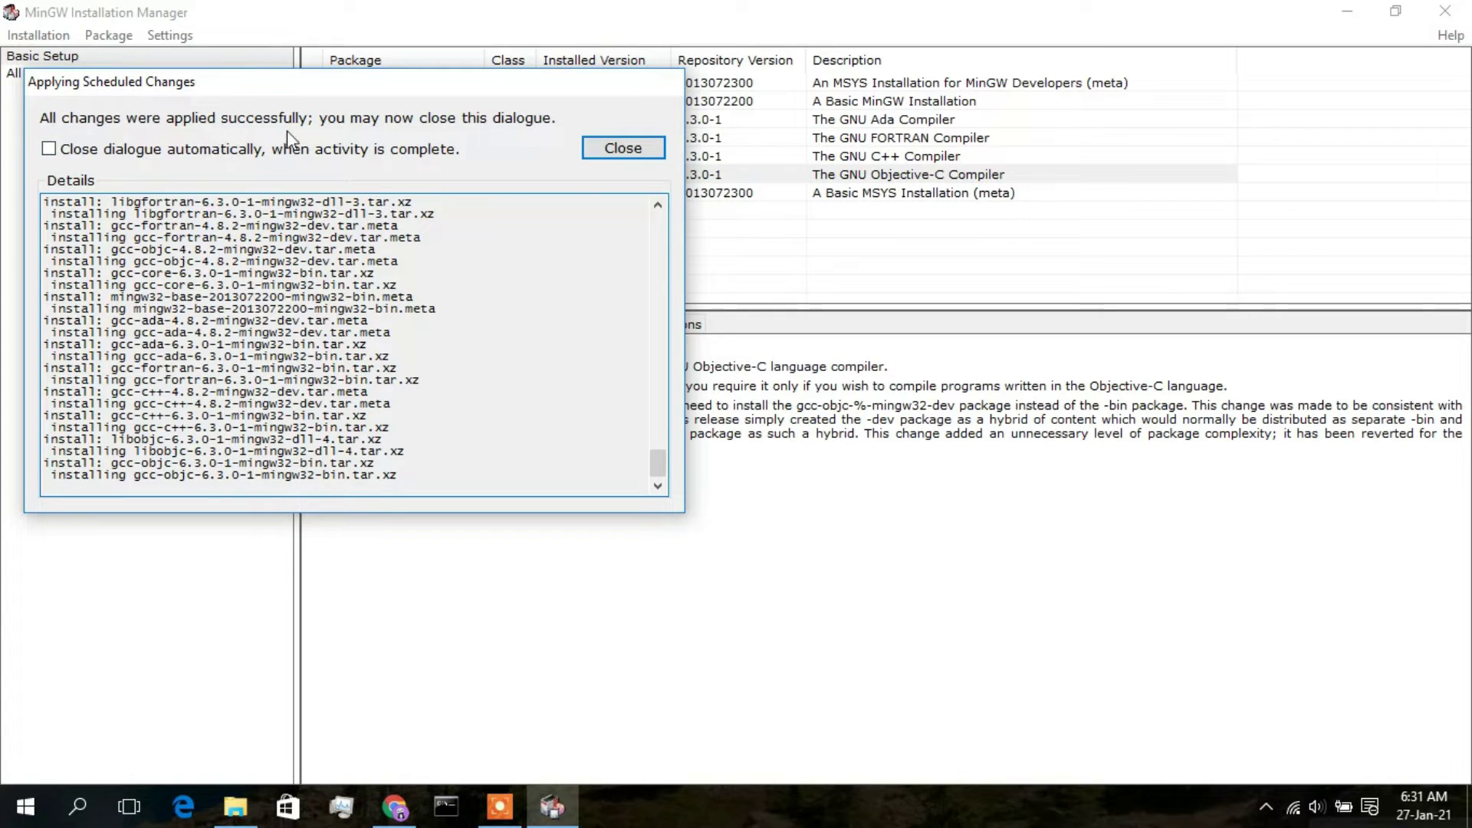
left_click(648, 147)
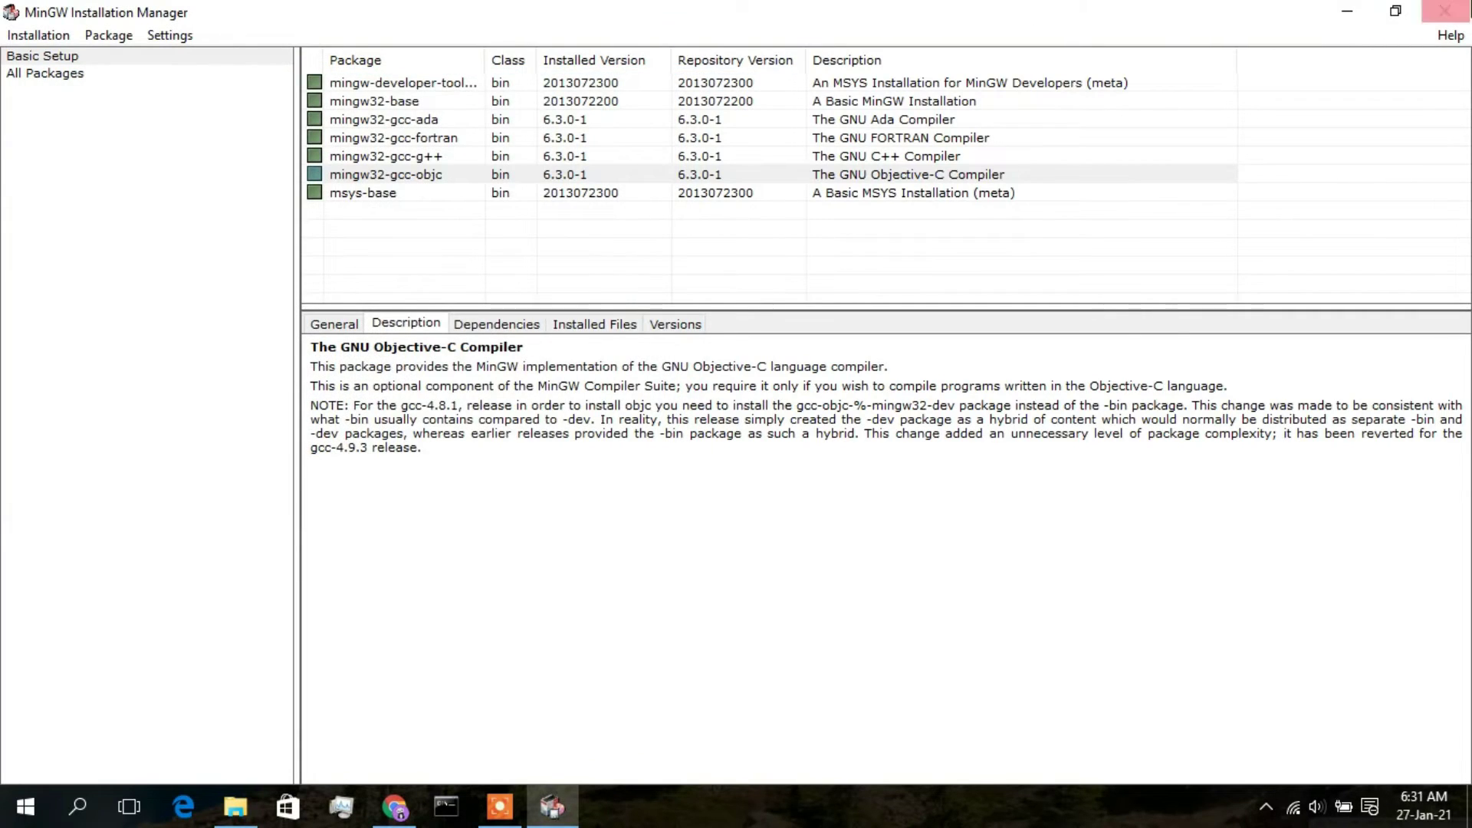
left_click(1445, 11)
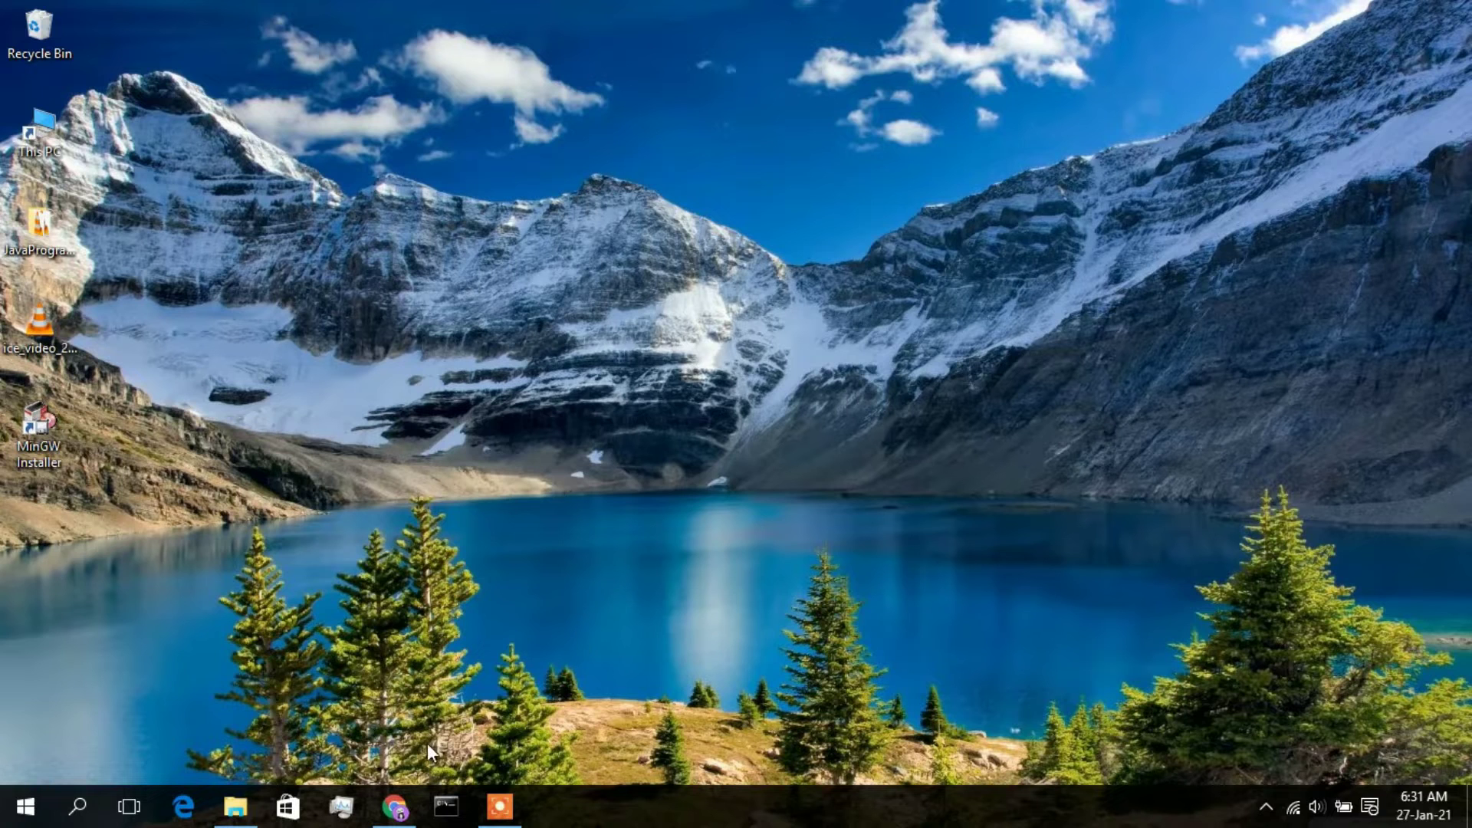
Step: Run g++ --version in Command Prompt to check whether the compiler is available, and close the window
left_click(444, 804)
type("g++ --version")
key("Return")
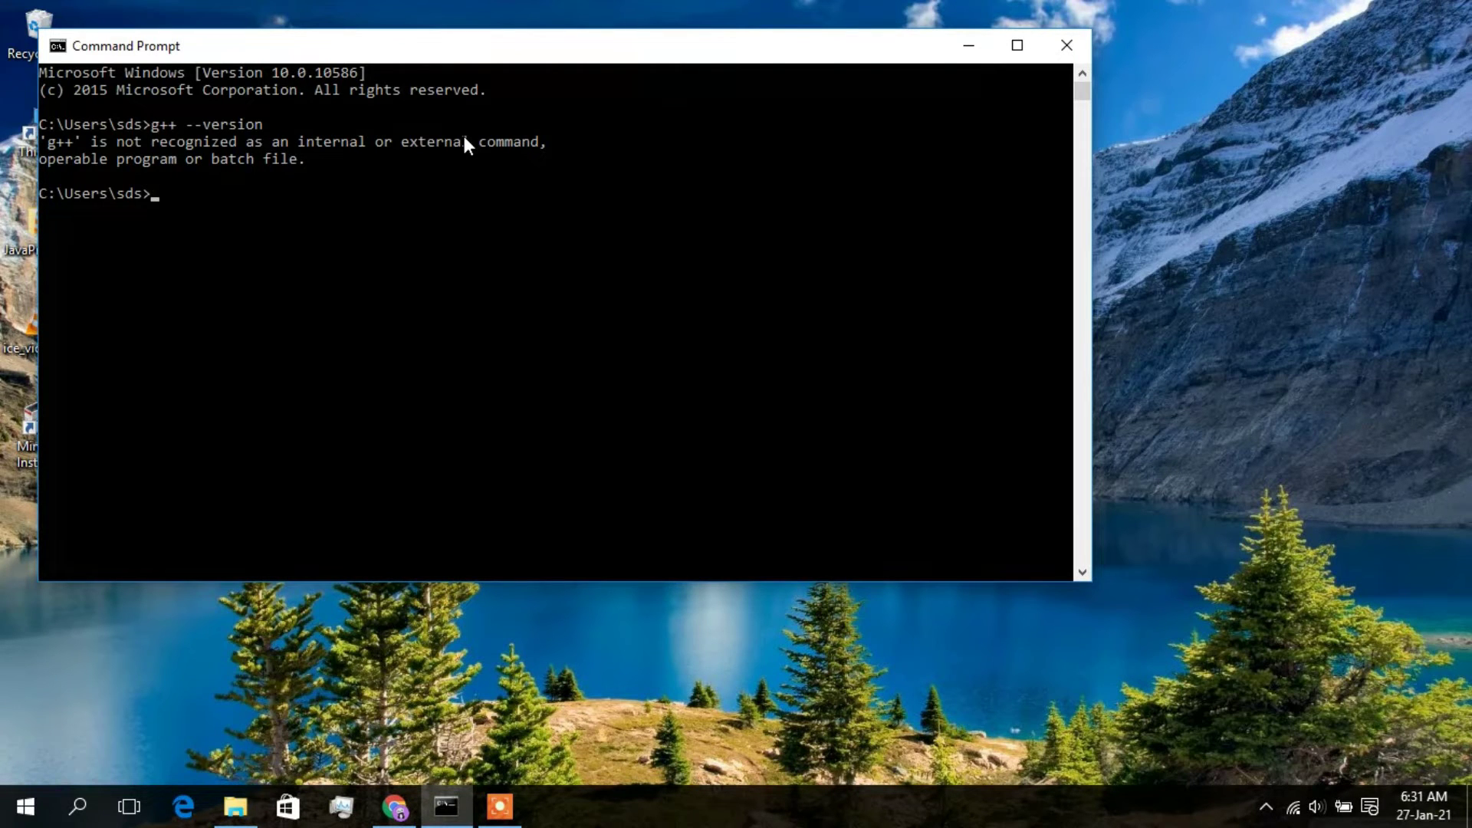
left_click(1066, 46)
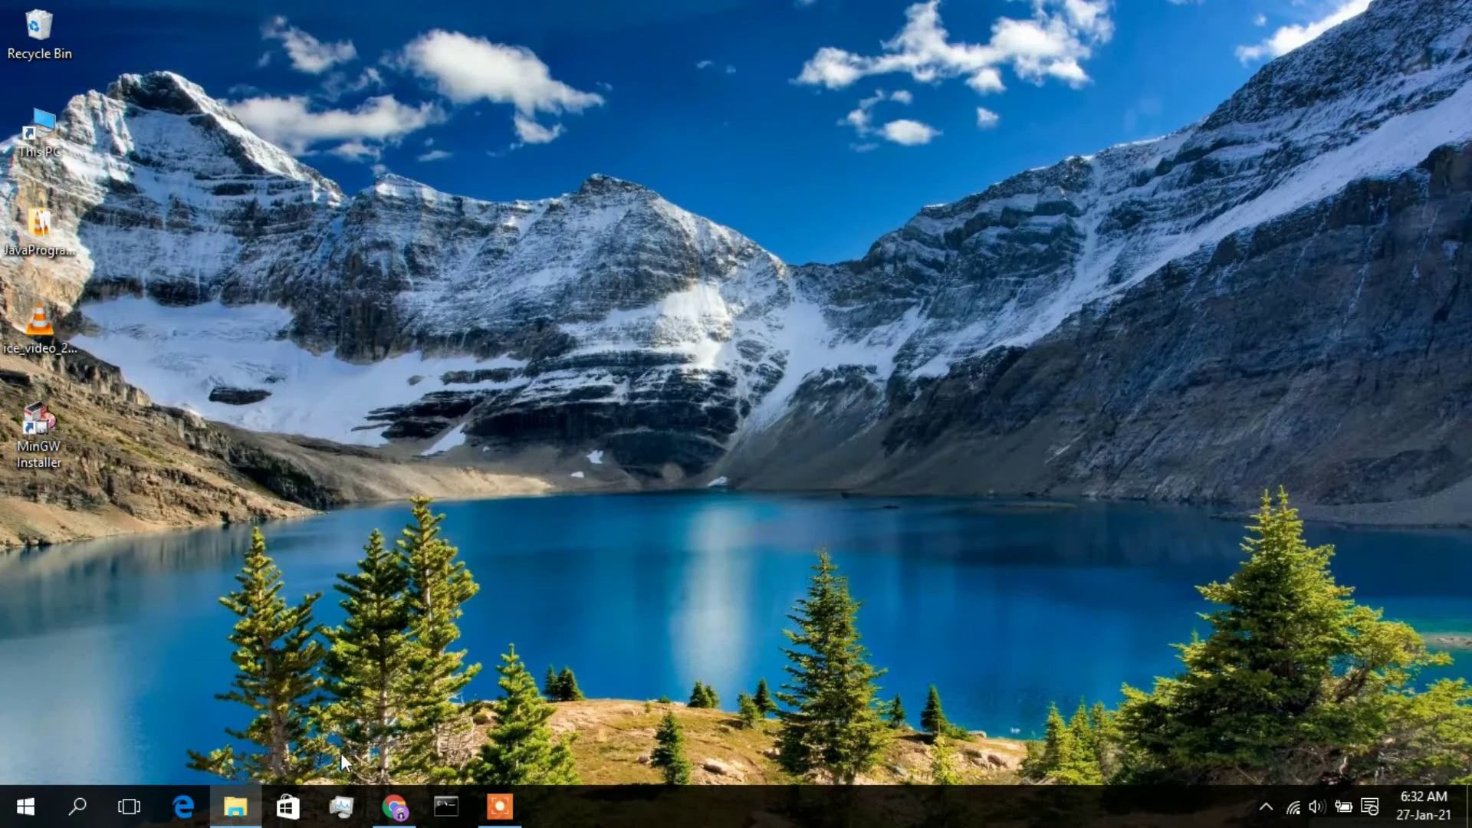
Step: Open the C:\MinGW\bin folder in File Explorer
left_click(236, 806)
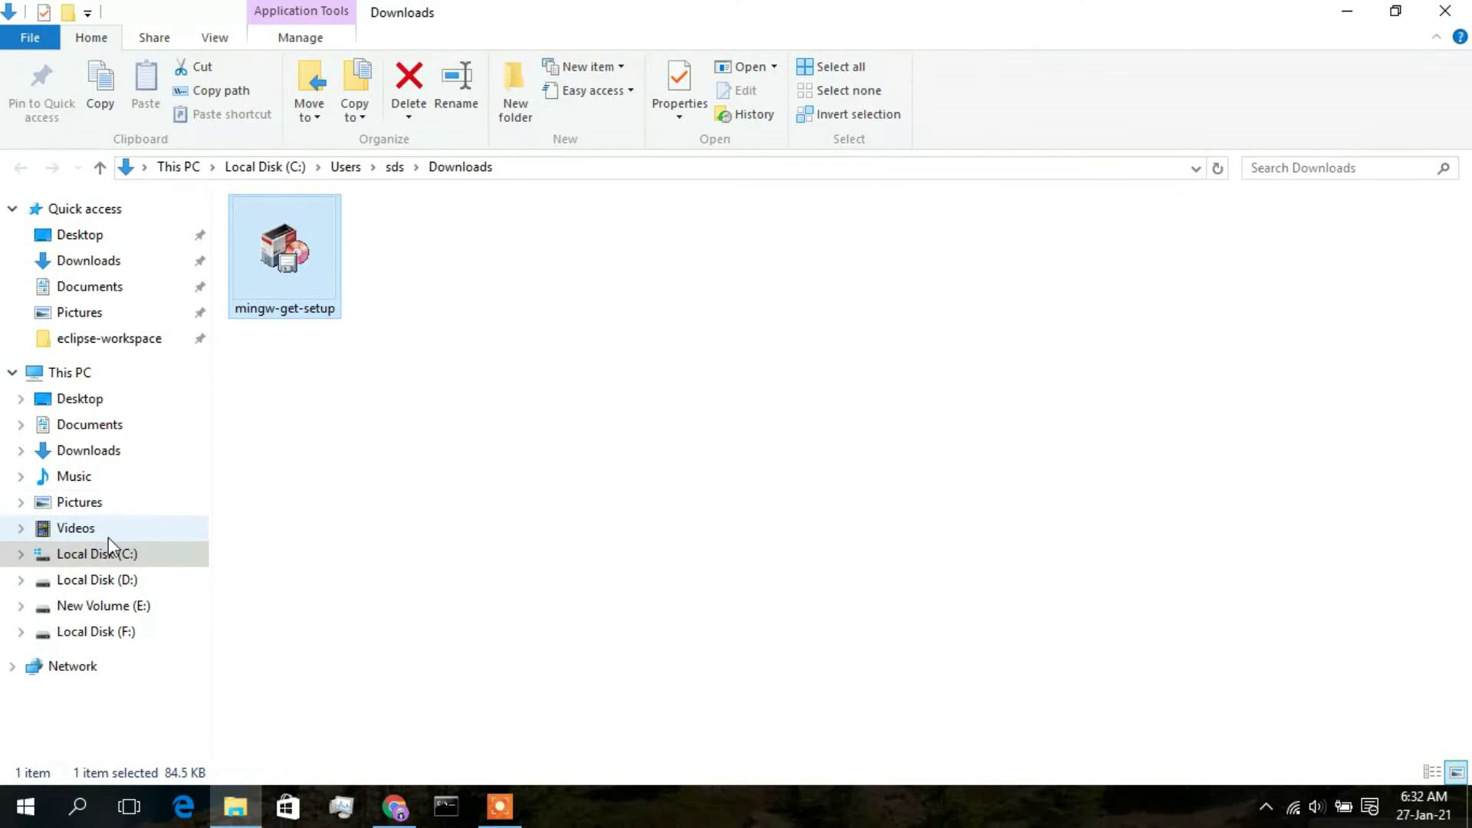
left_click(108, 553)
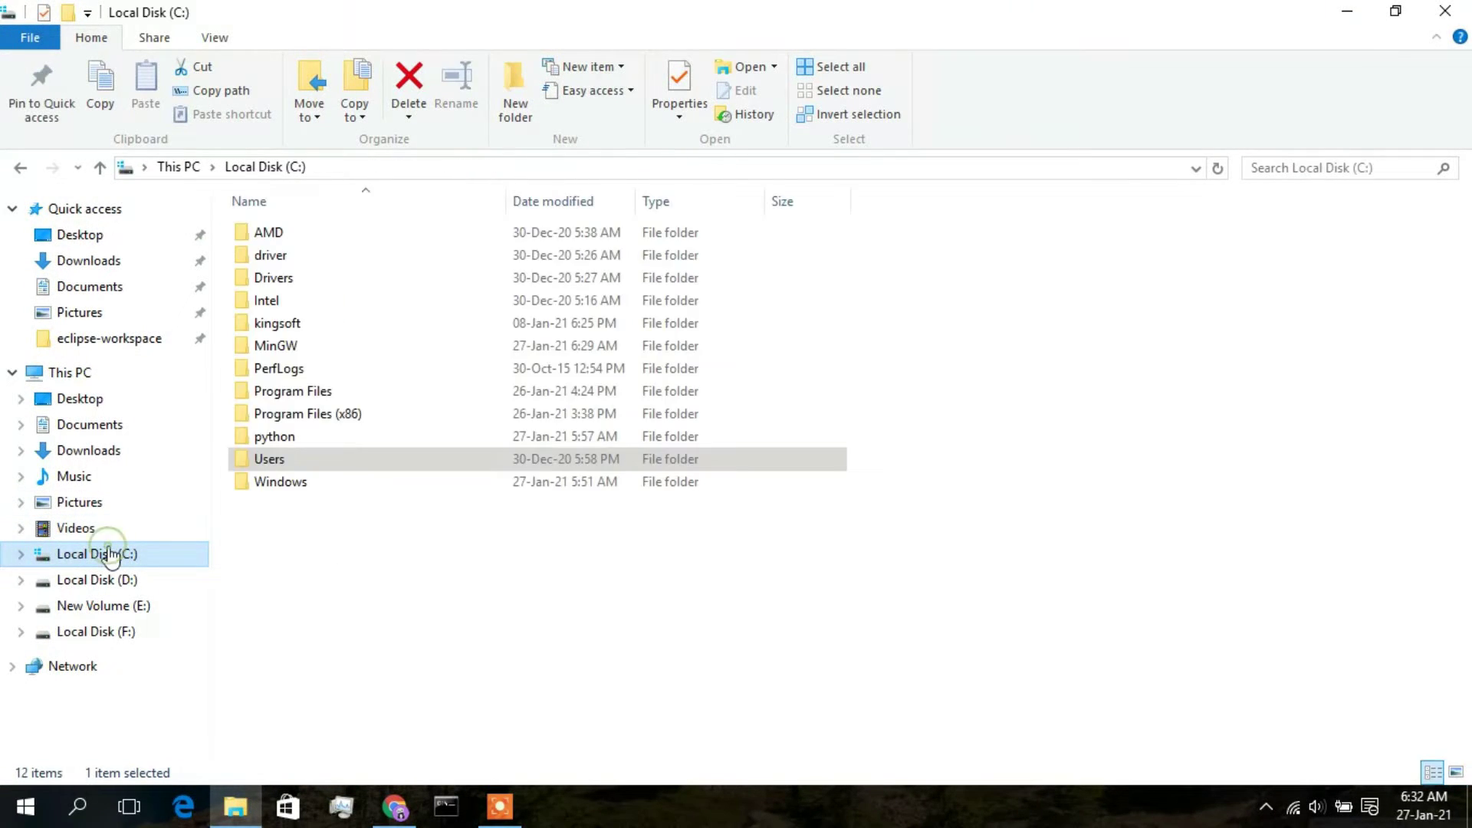
left_click(302, 351)
double_click(302, 352)
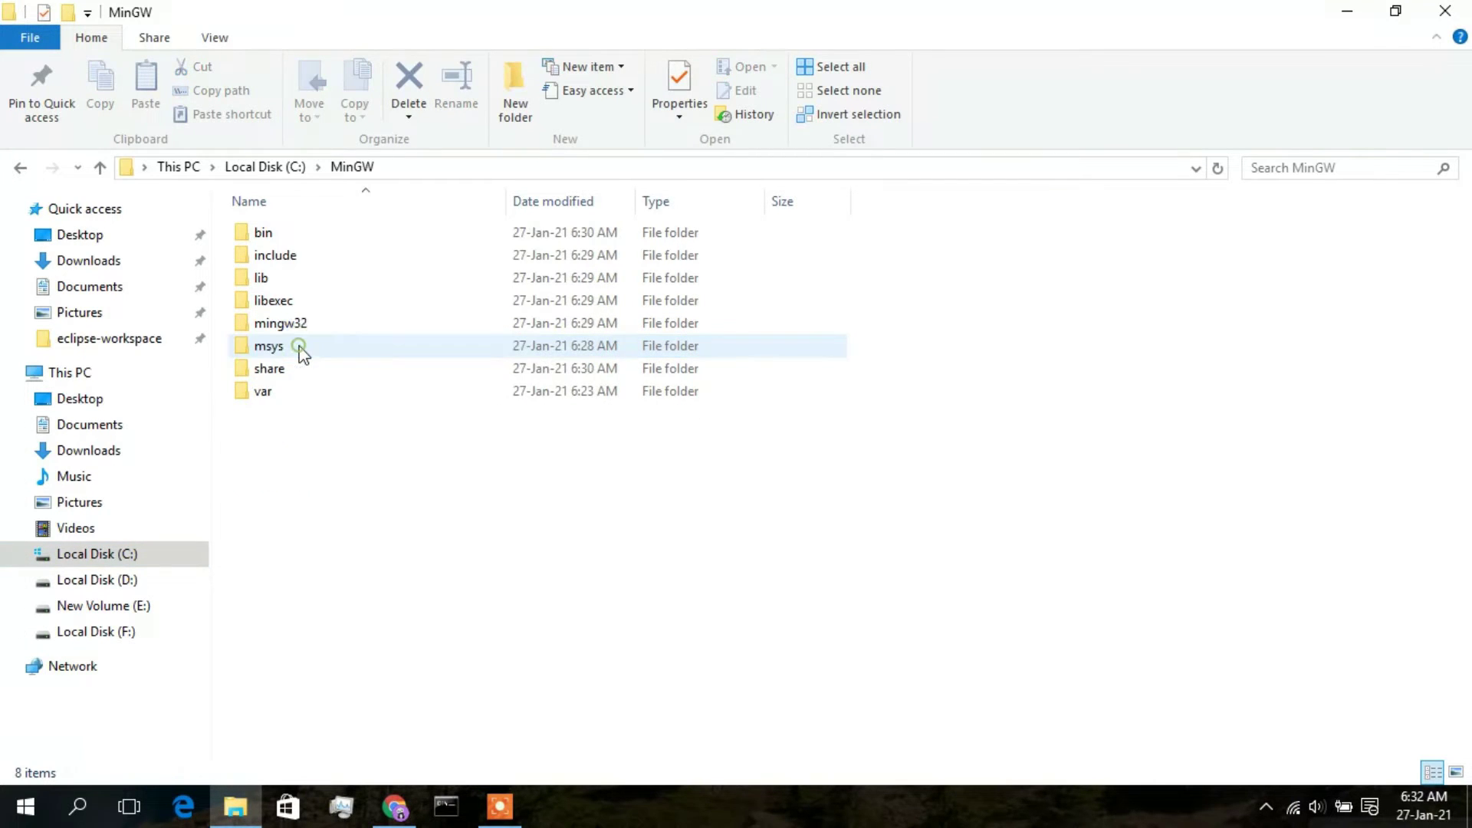
double_click(286, 234)
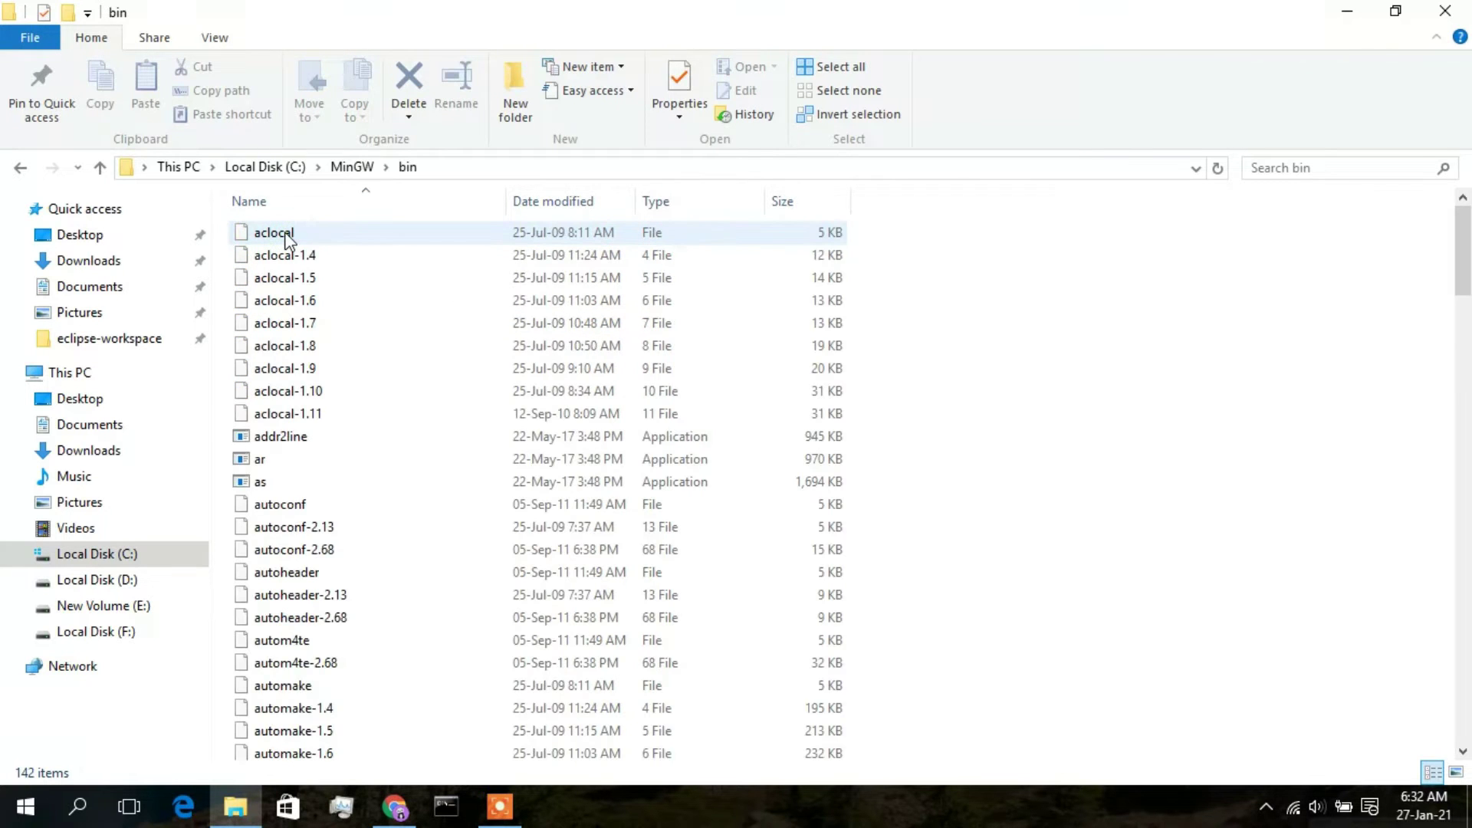
Step: Run g++ --version in a Command Prompt started from the MinGW bin folder, and close that window
left_click(478, 168)
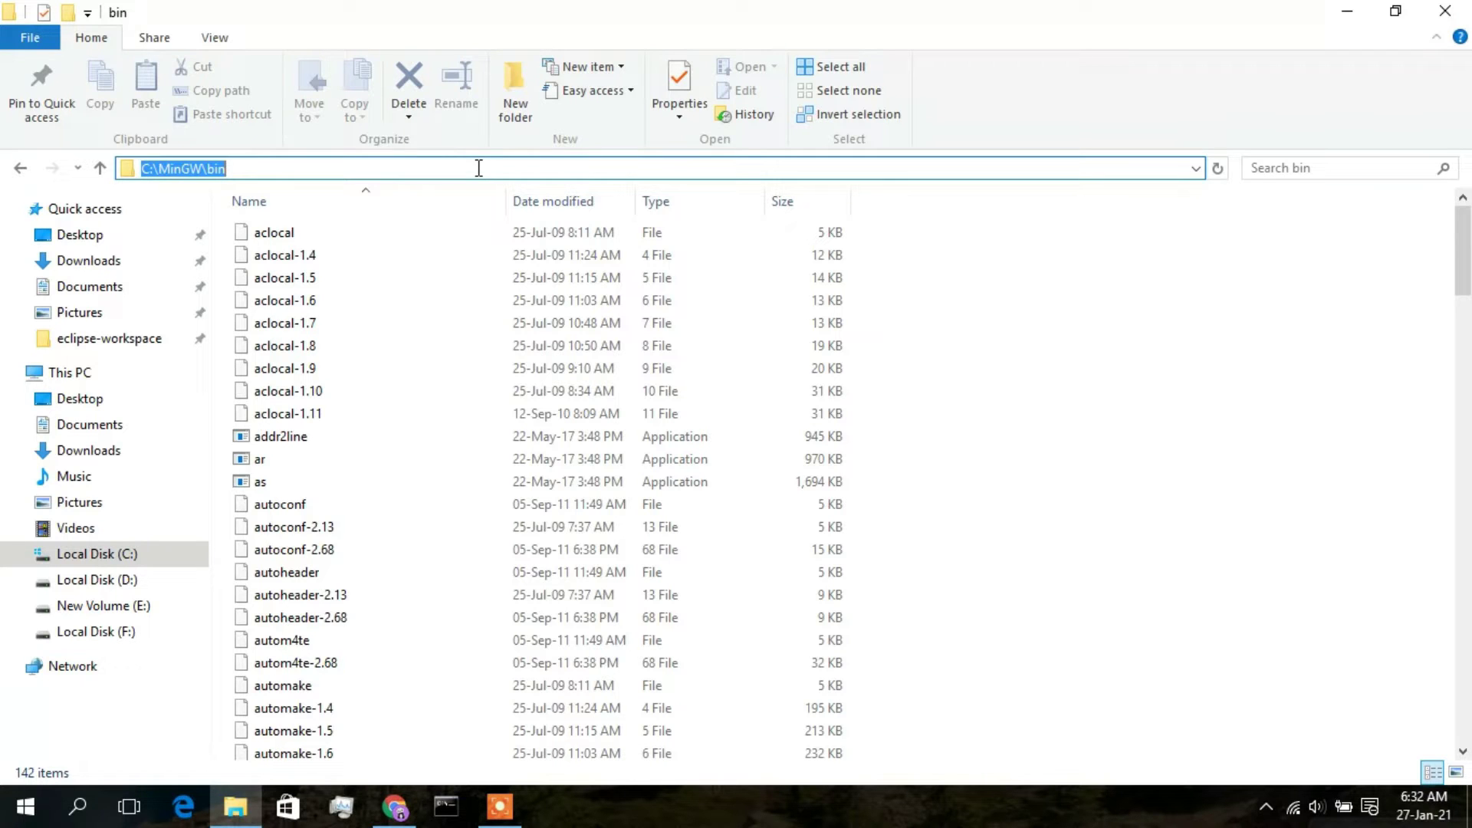
type("cmd")
key("Return")
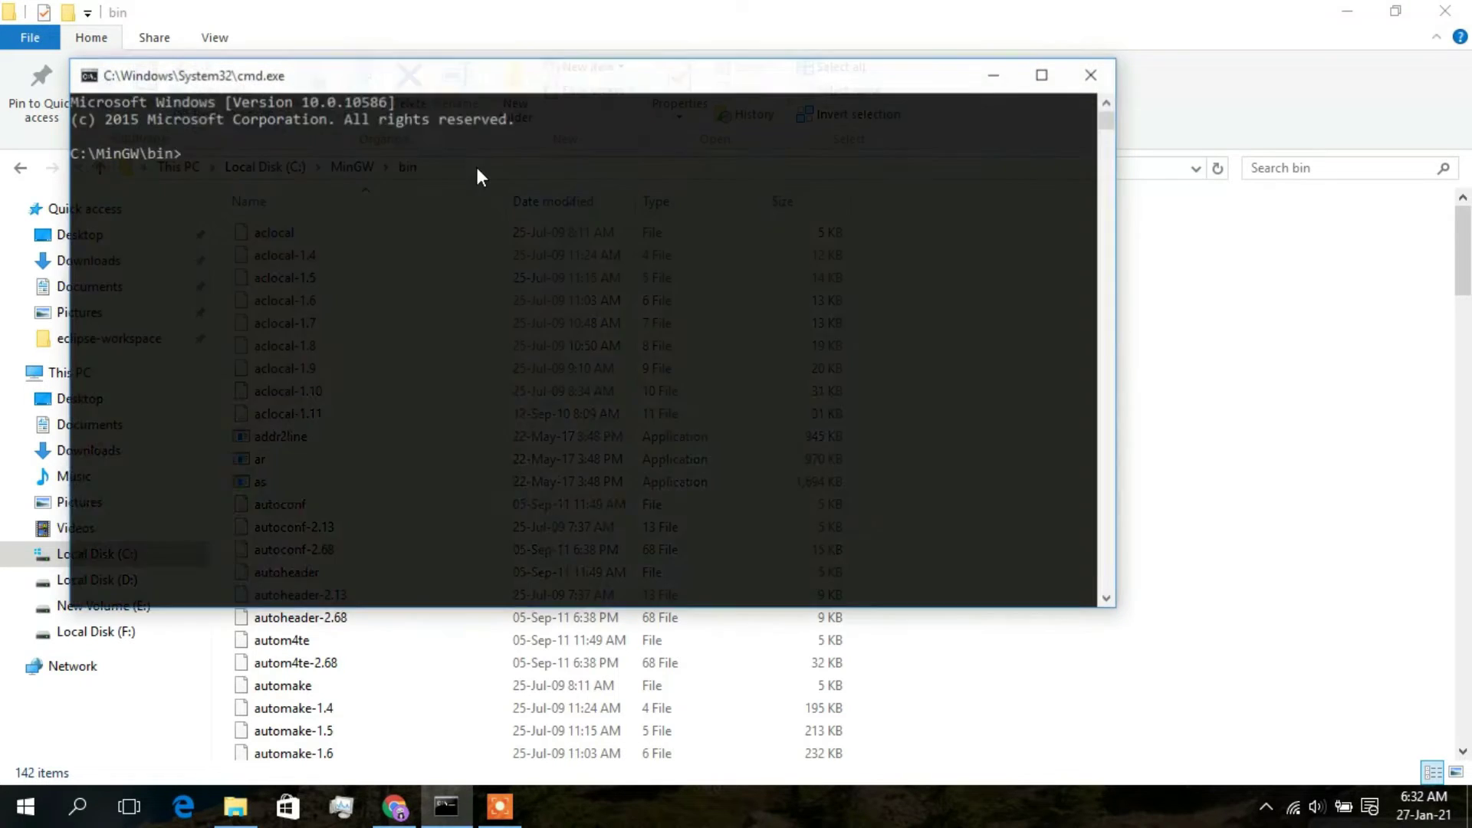
type("g++")
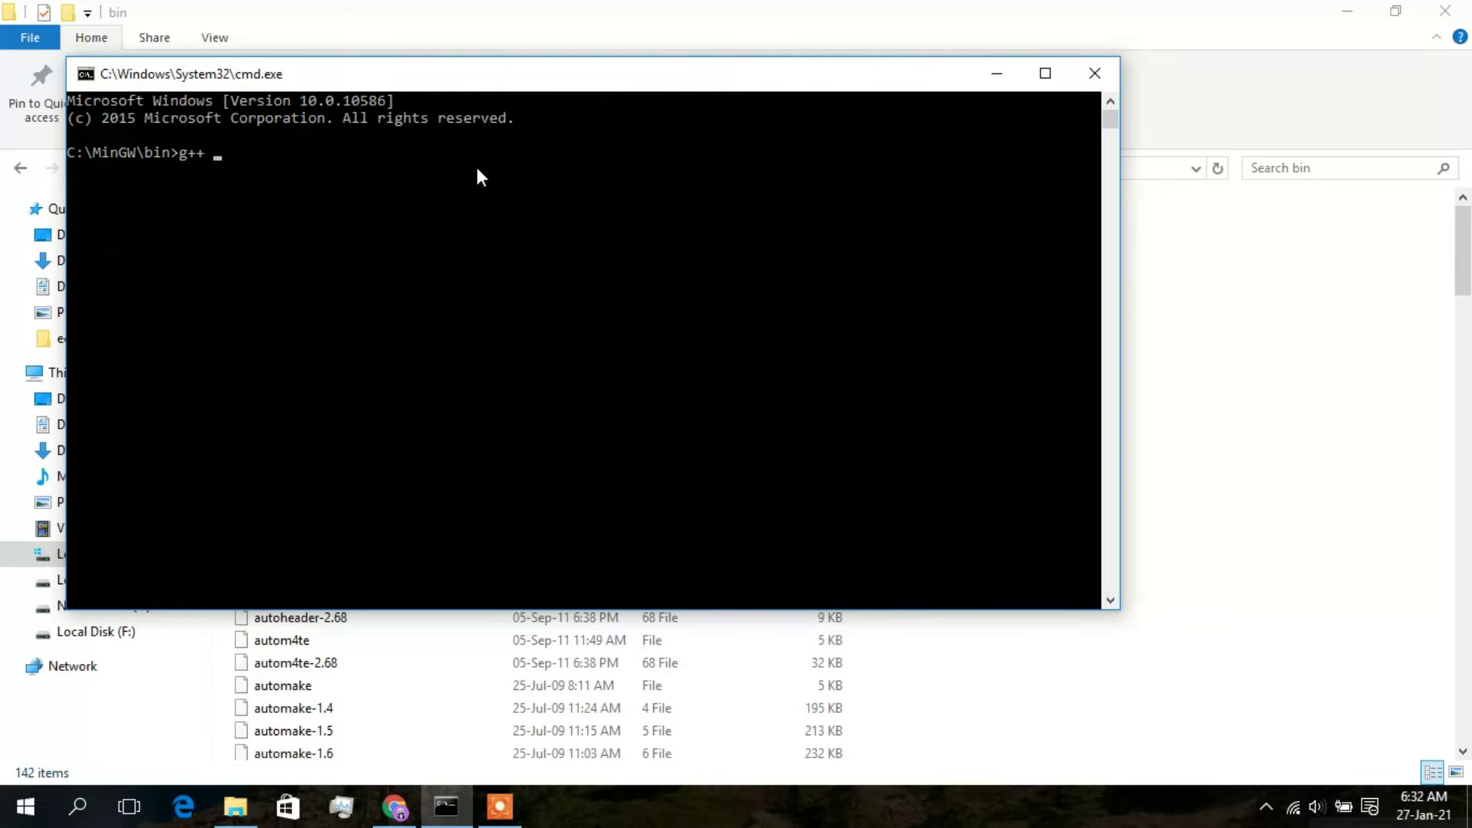
type(" --version")
key("Return")
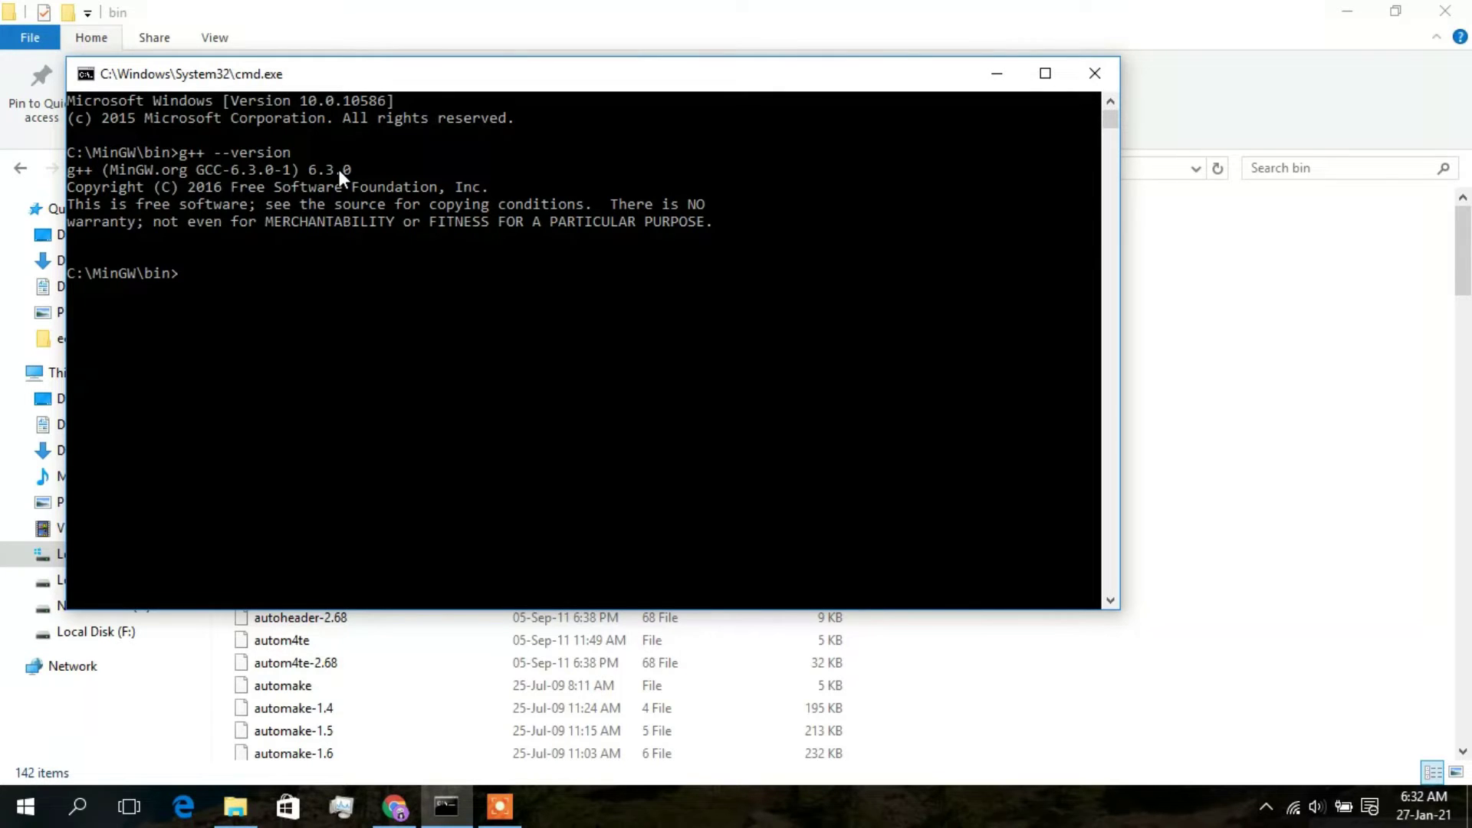
left_click(1079, 77)
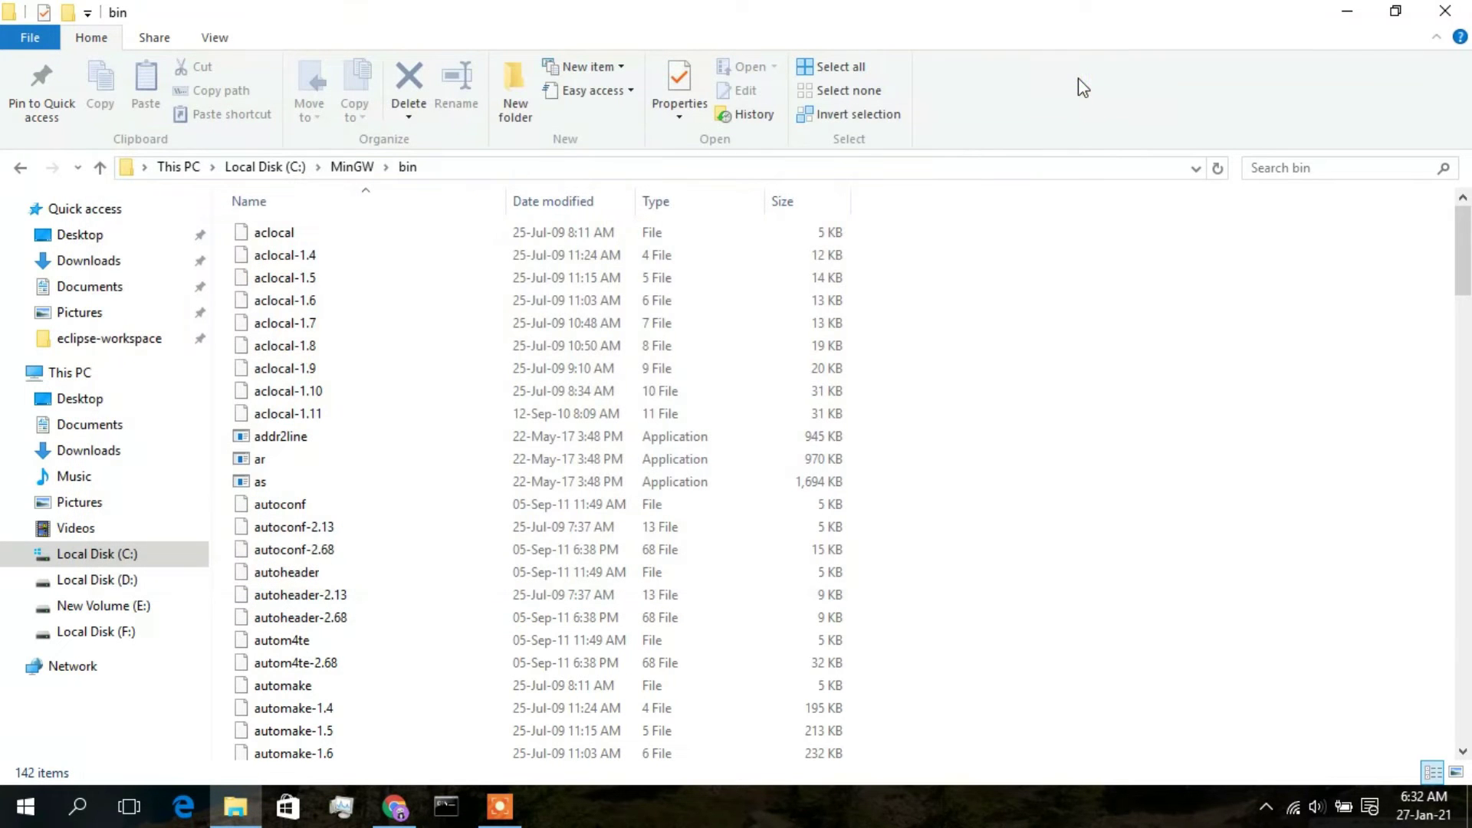
Step: Copy the MinGW bin folder's path and open the Environment Variables dialog from the system properties
left_click(433, 167)
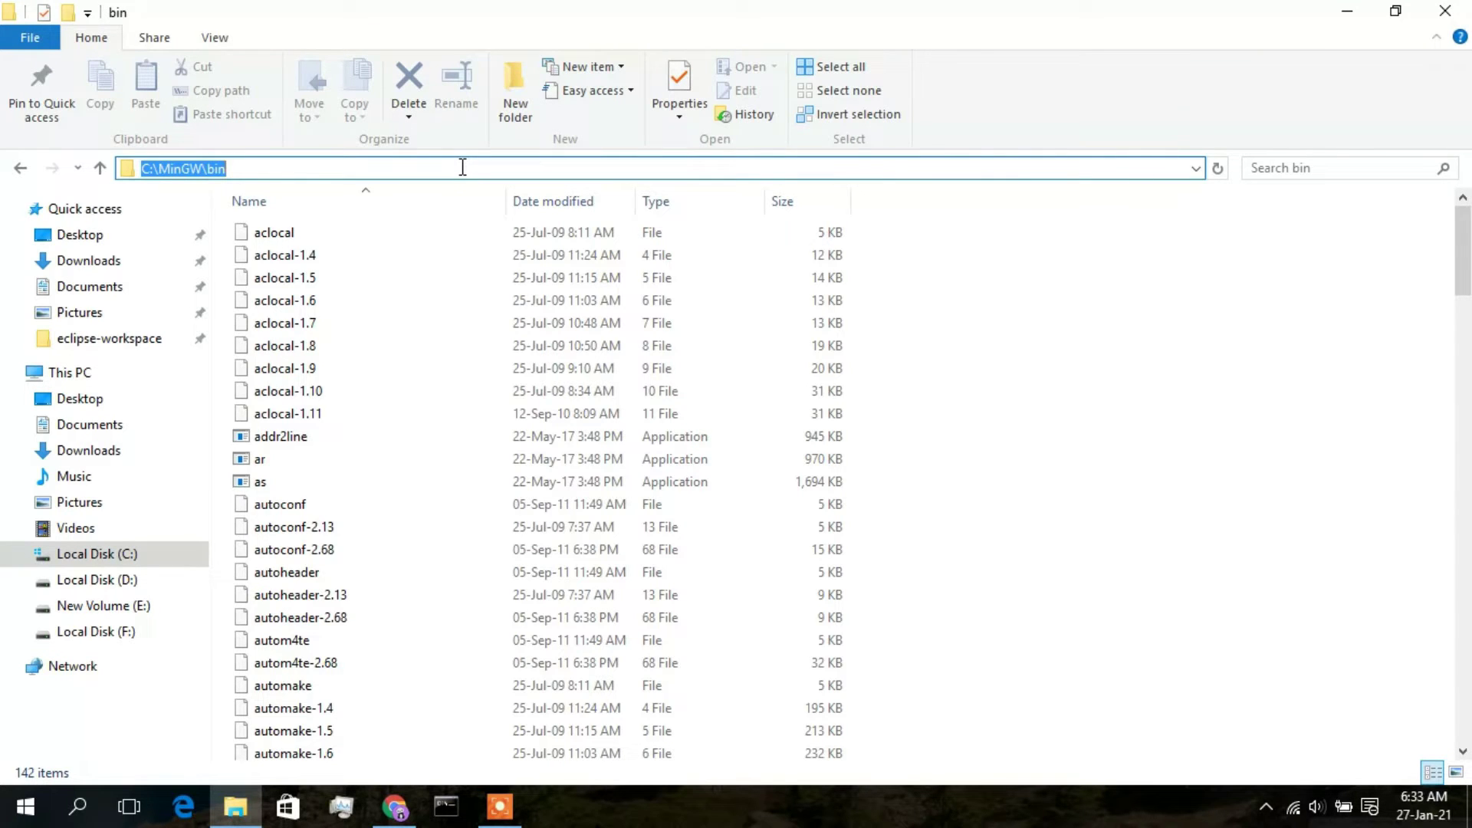
left_click(77, 807)
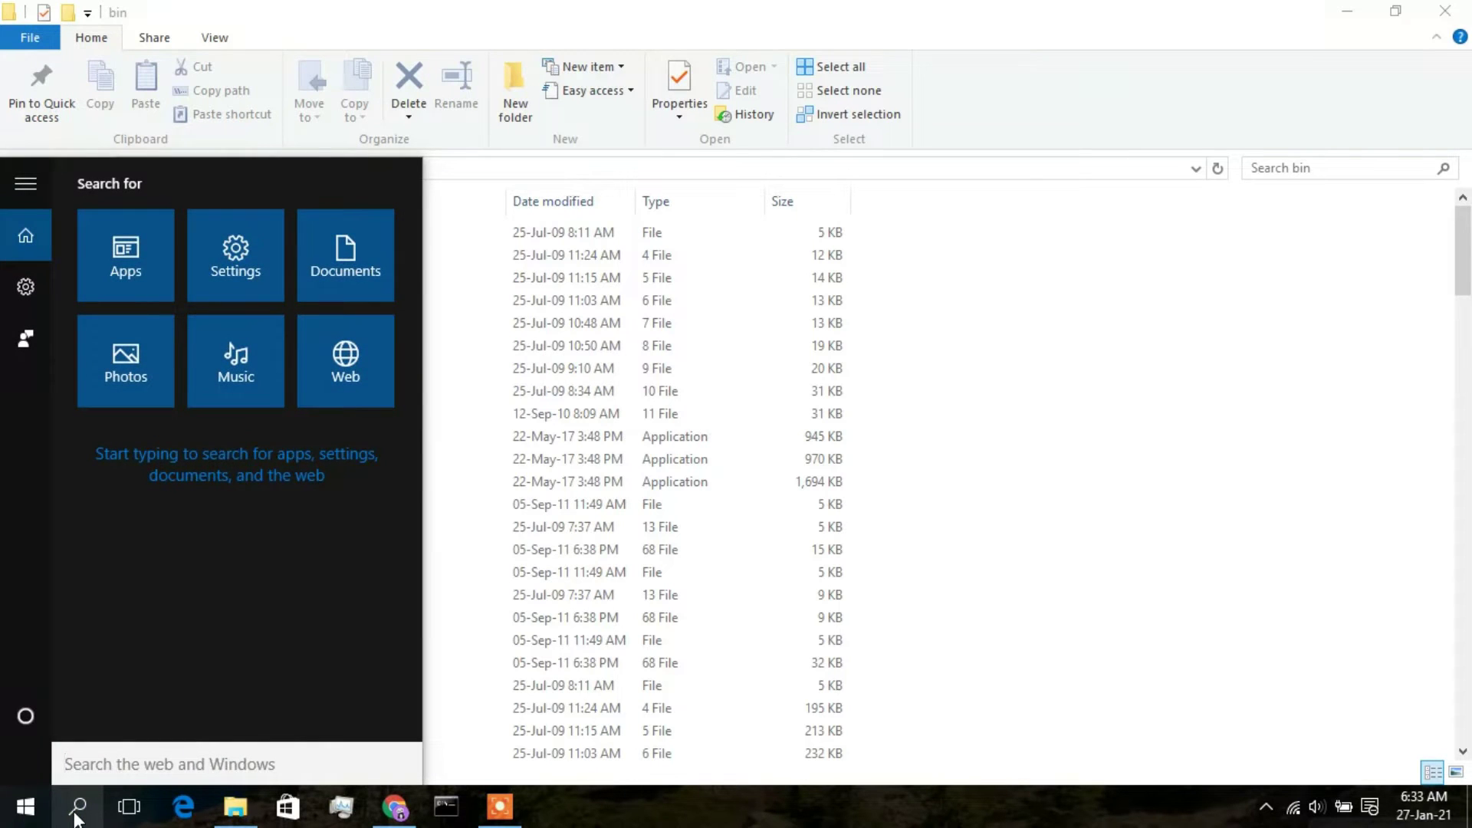
type("environ")
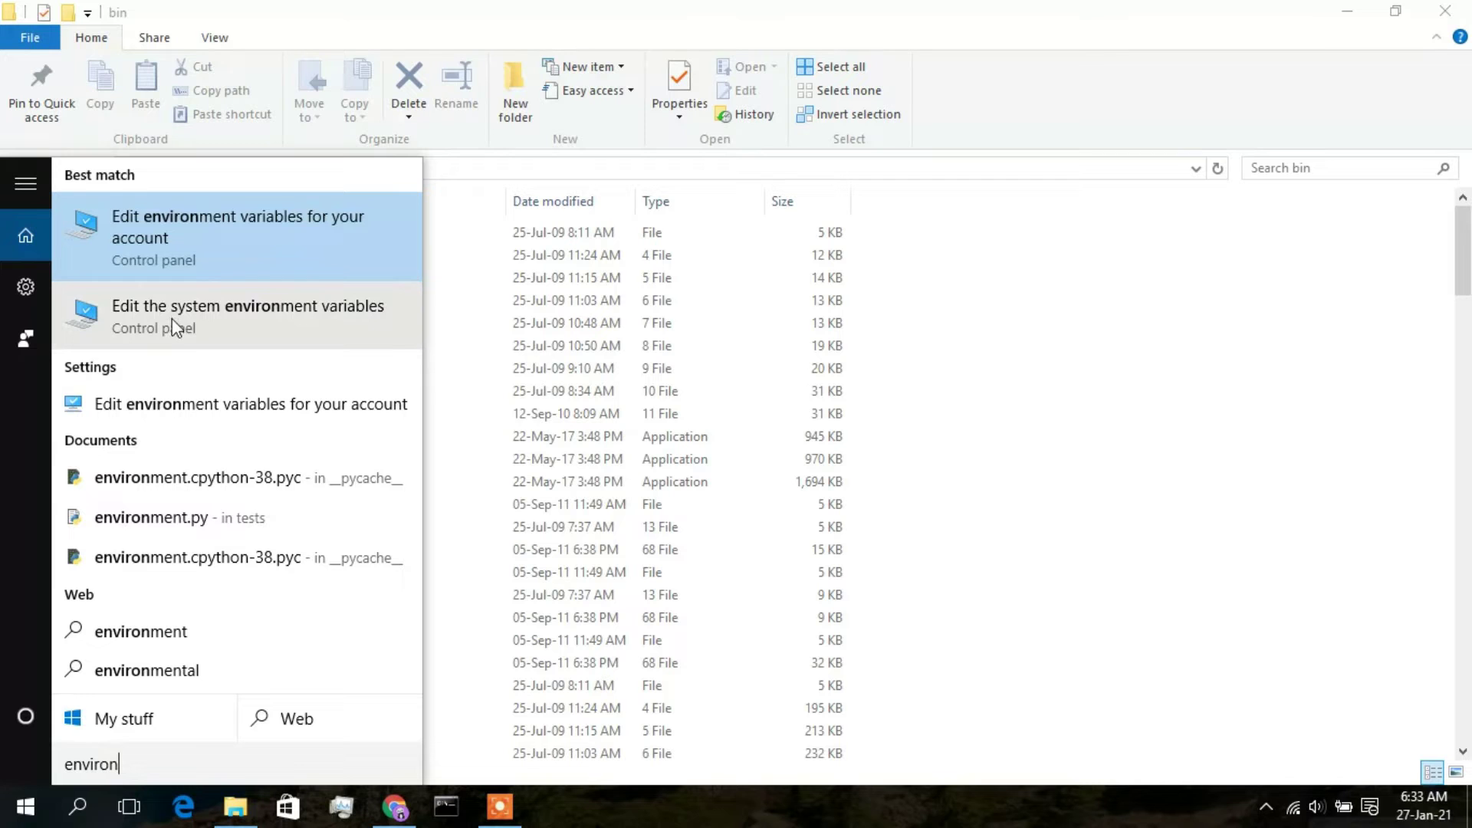
left_click(183, 316)
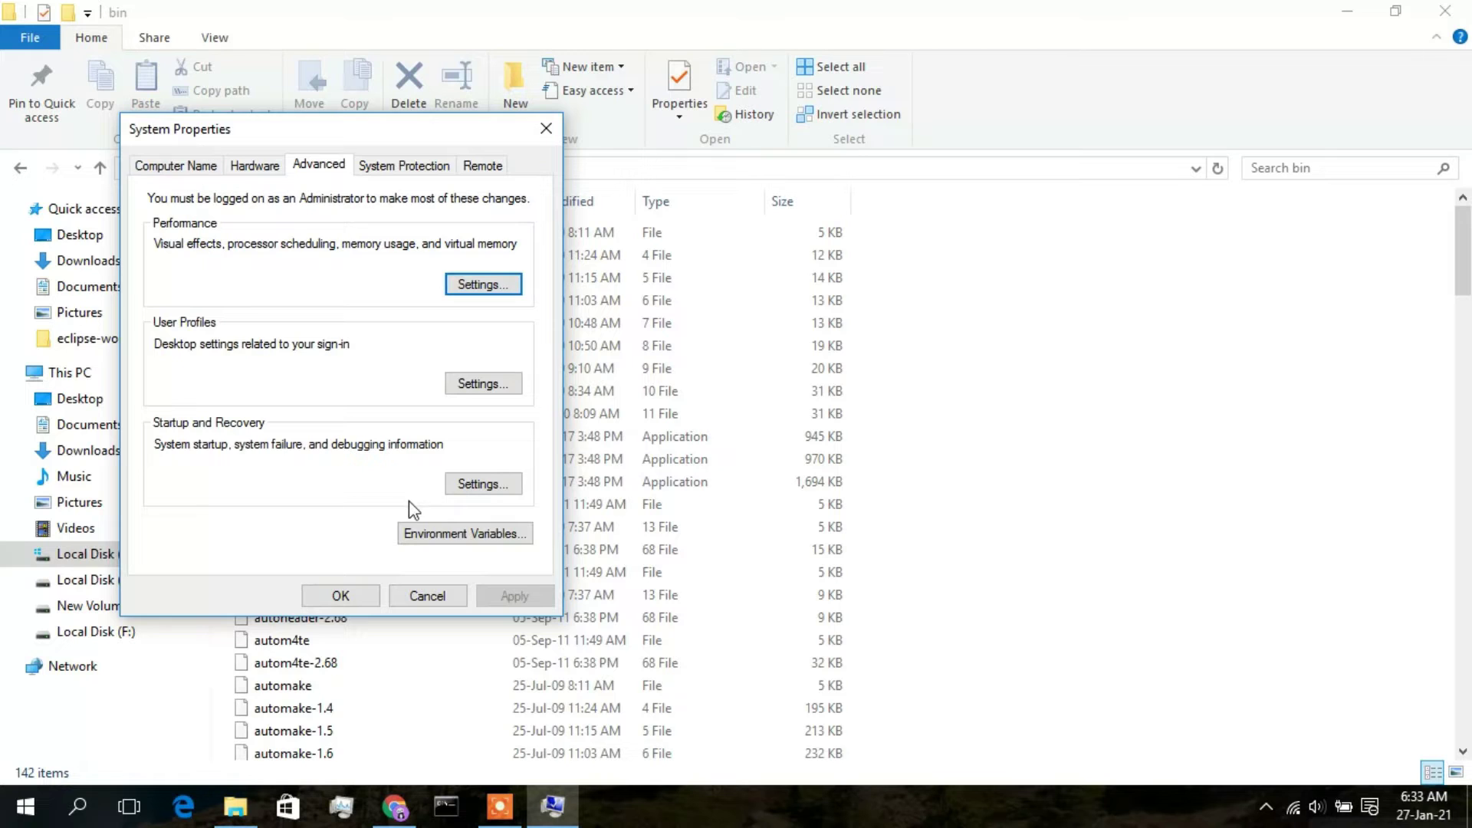
left_click(491, 541)
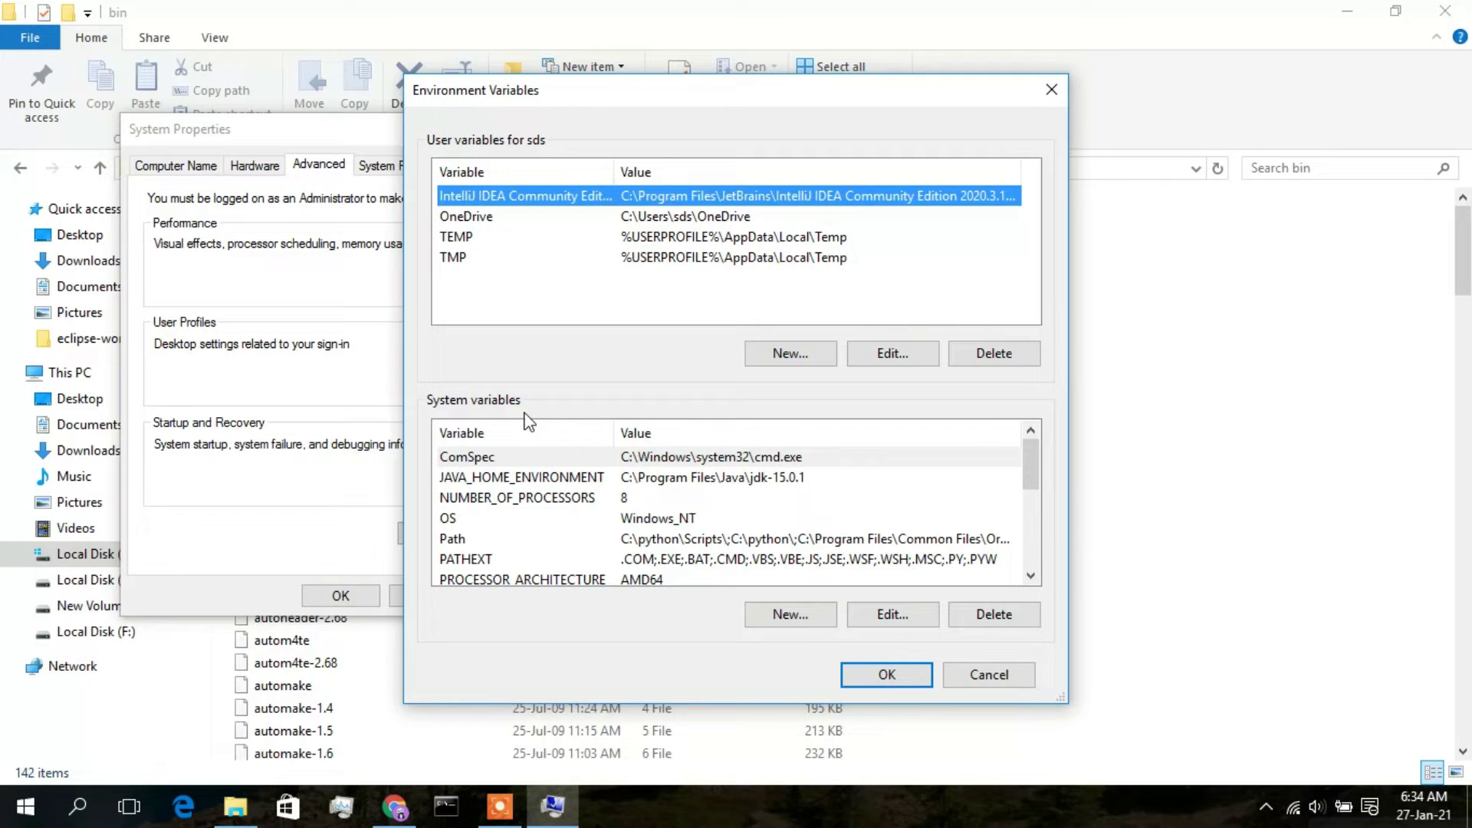
Step: Add C:\MinGW\bin as a new entry in the system Path variable, confirm all dialogs and close File Explorer
left_click(459, 543)
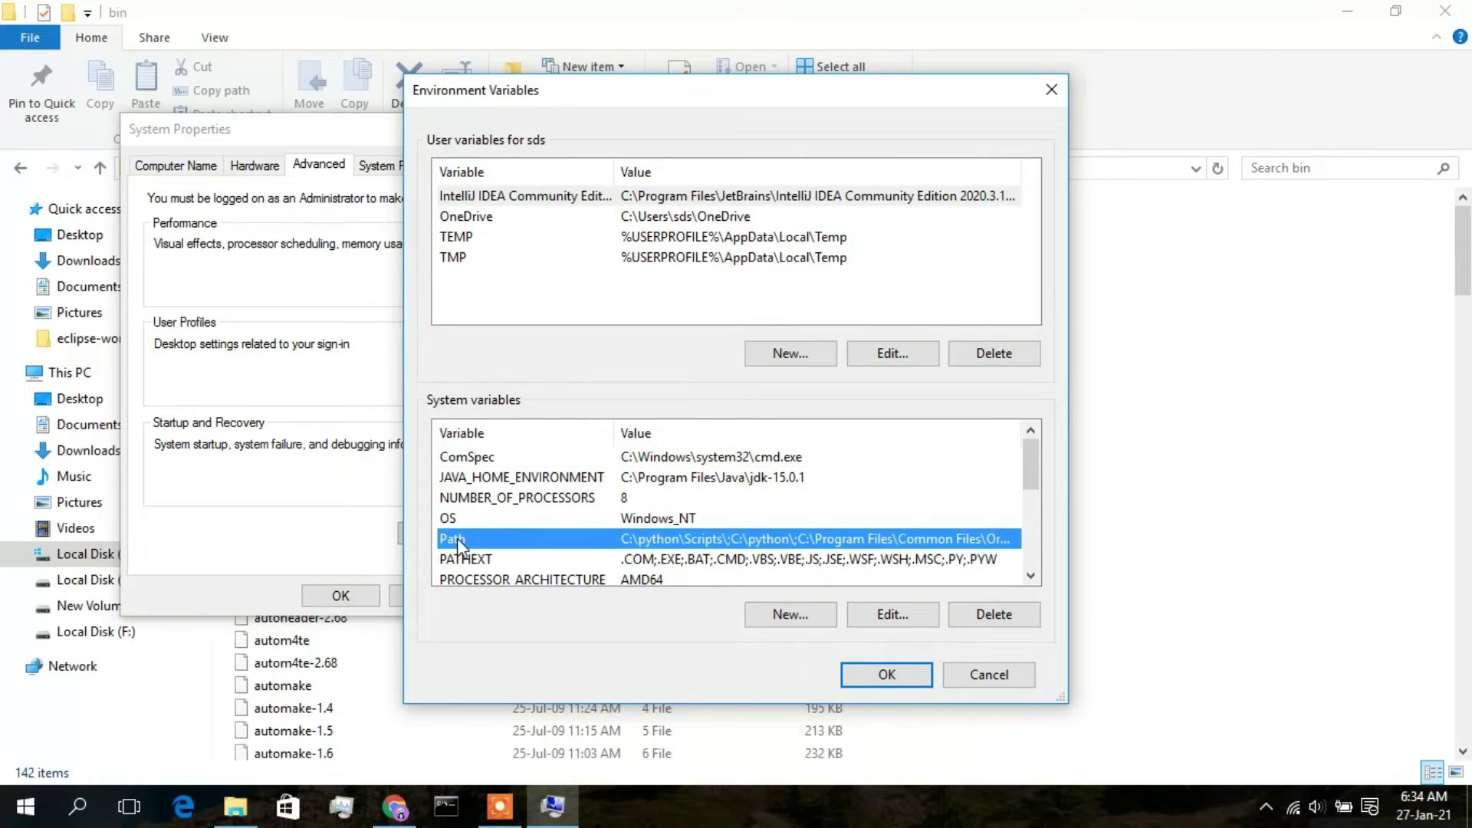
left_click(890, 616)
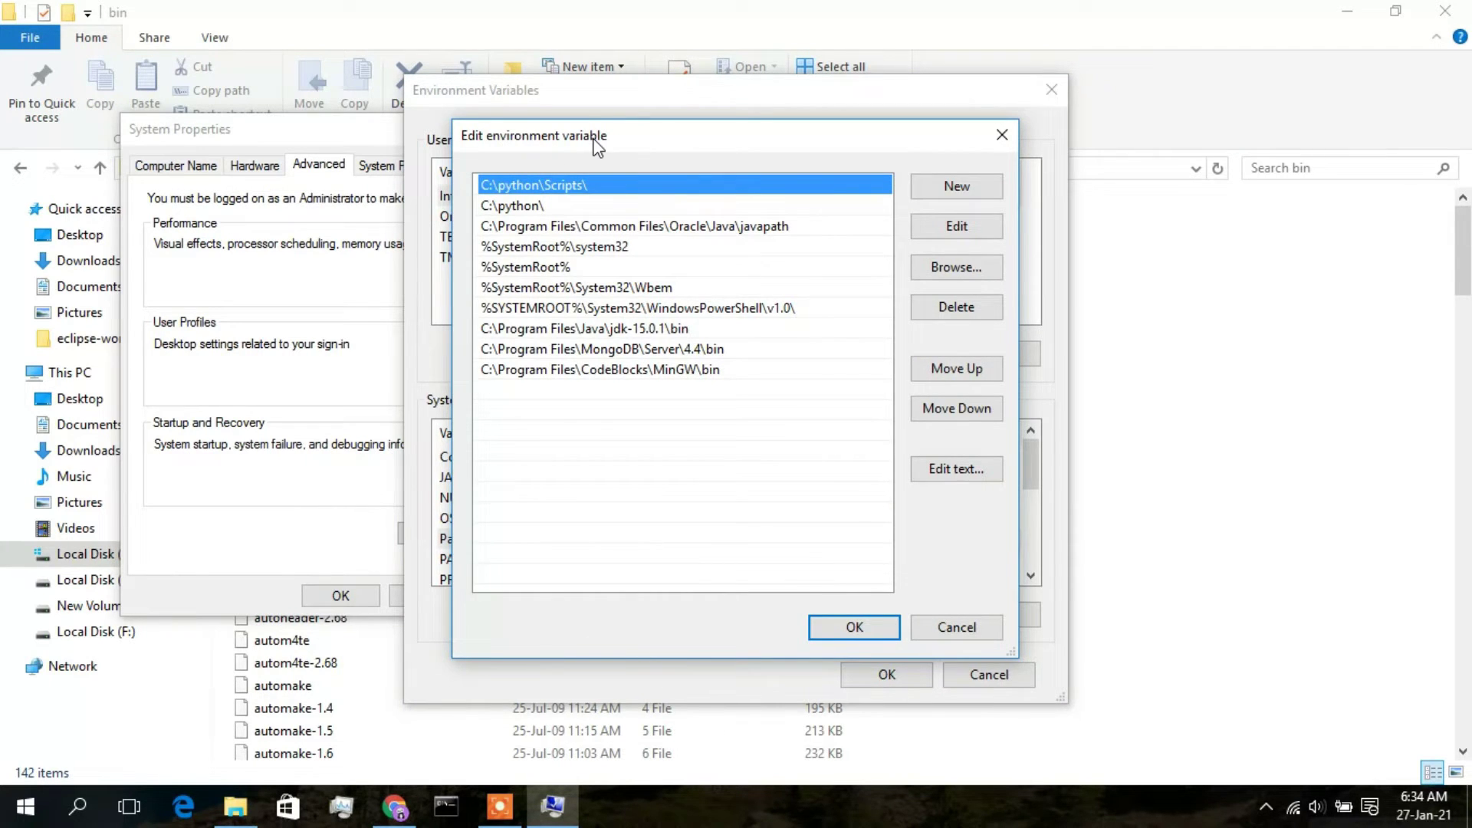
left_click_drag(597, 146, 629, 151)
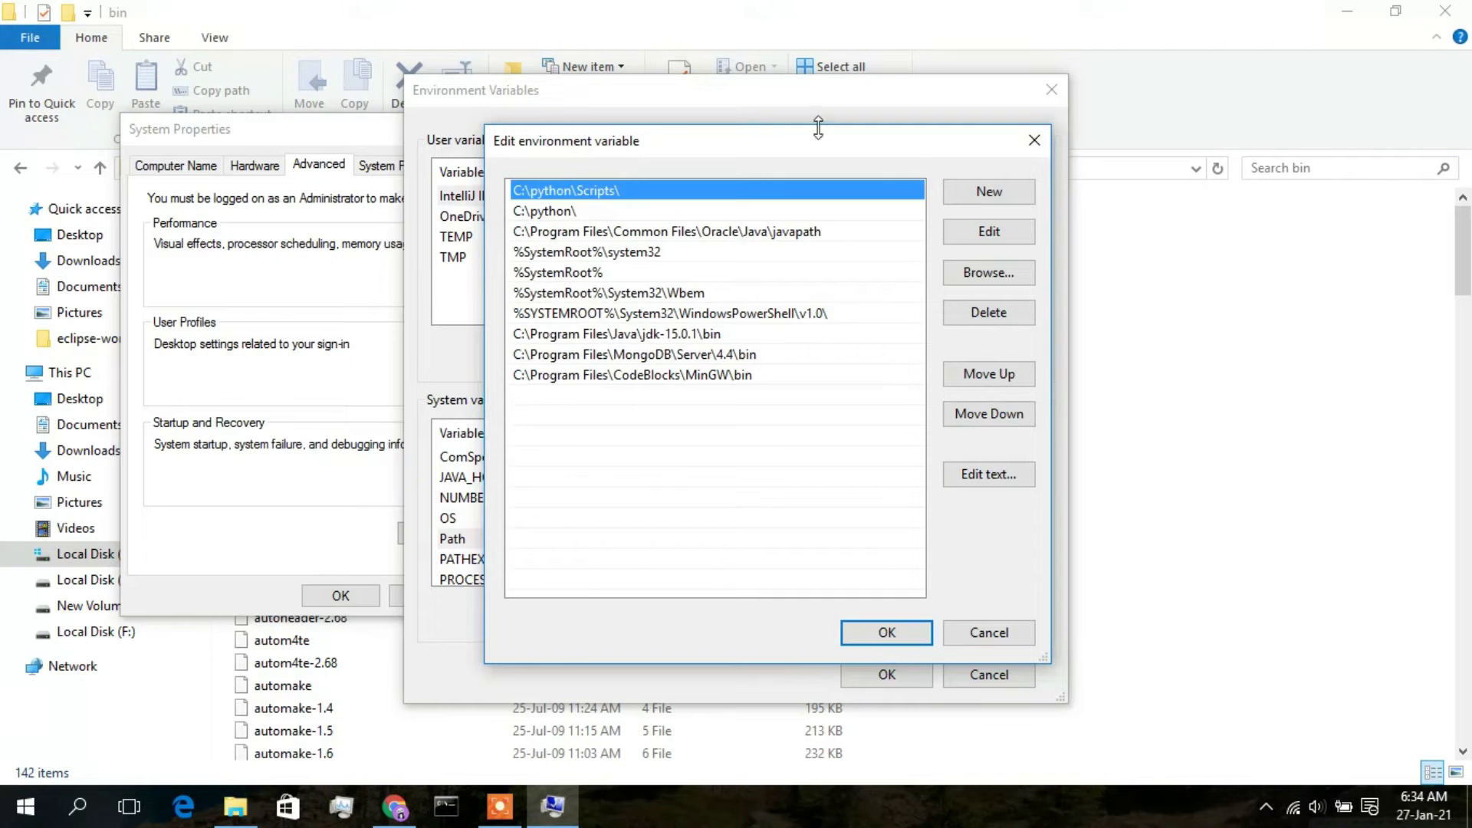
left_click(988, 198)
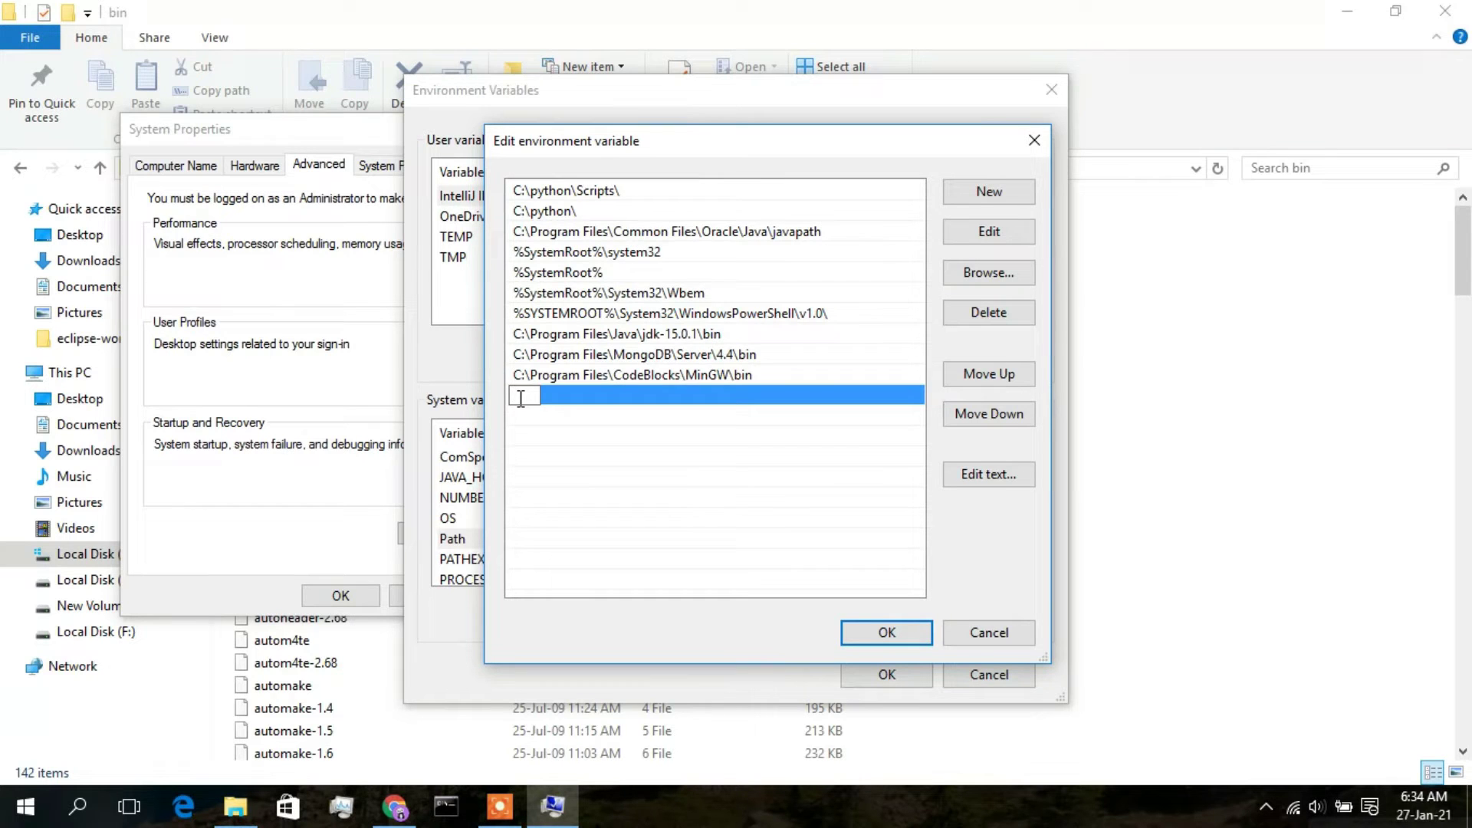
type("C:\\MinGW\\bin")
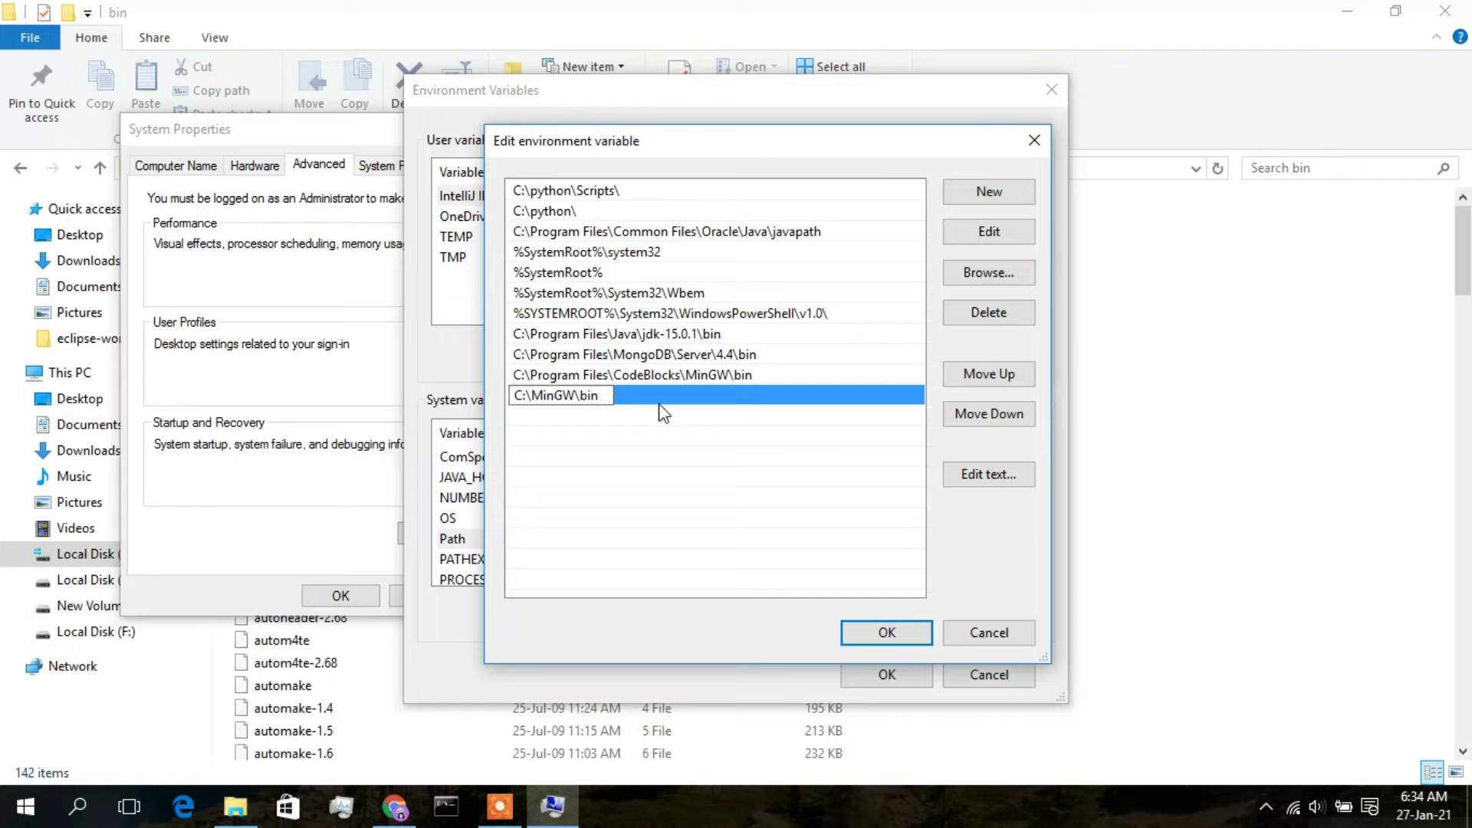
key("Return")
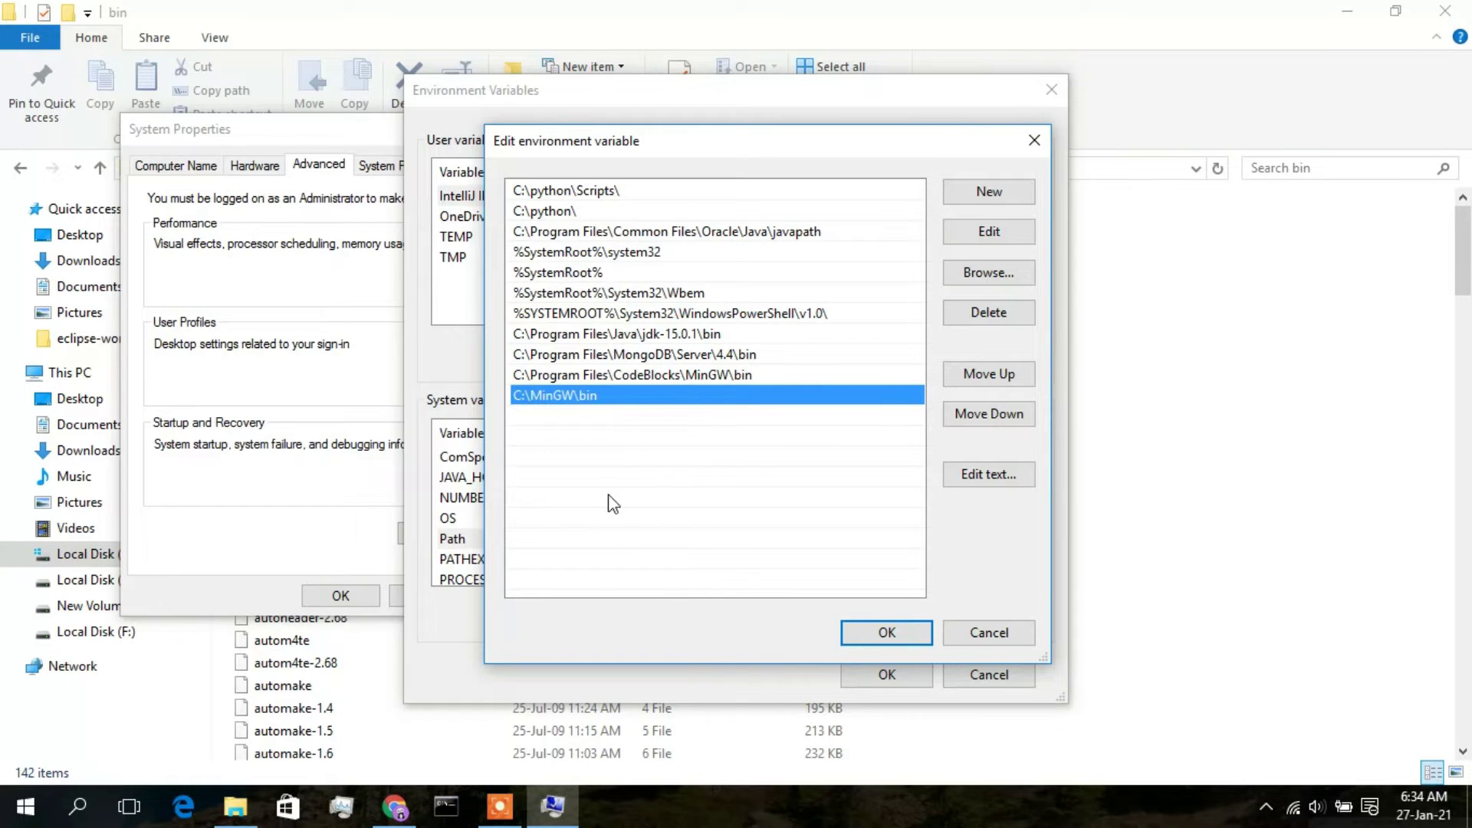
left_click(882, 634)
left_click(887, 674)
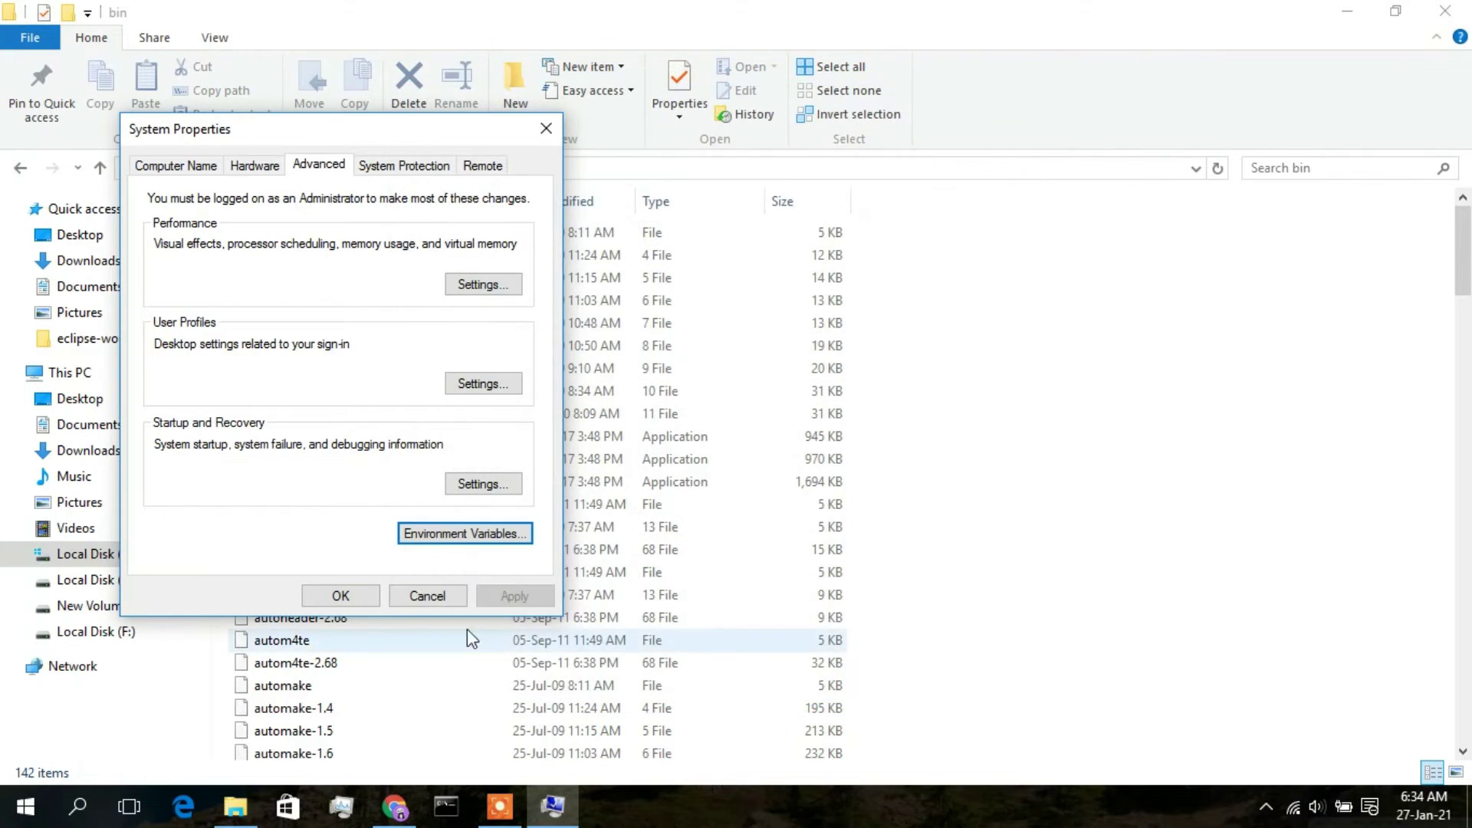
left_click(342, 595)
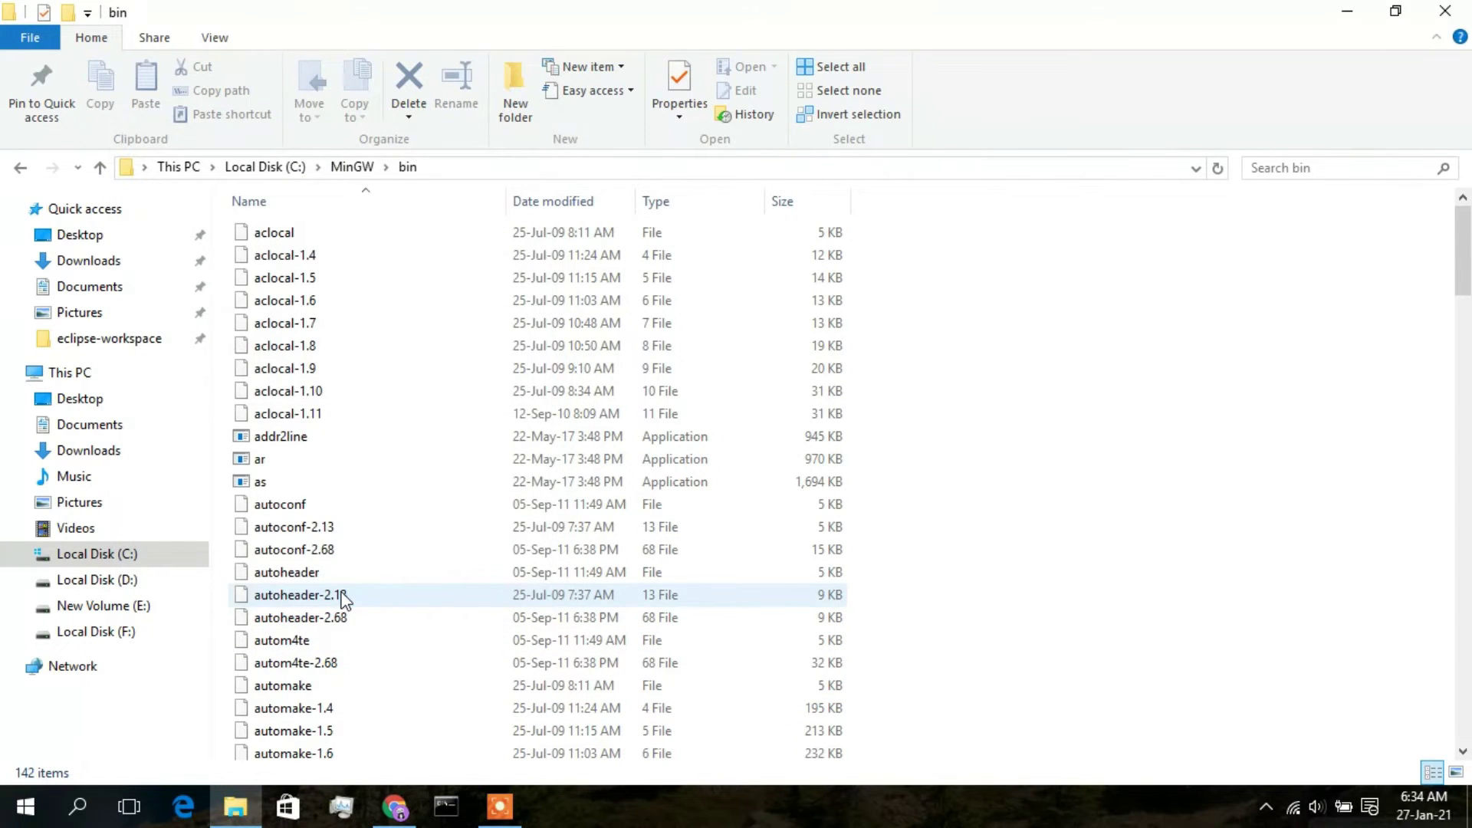
left_click(1457, 9)
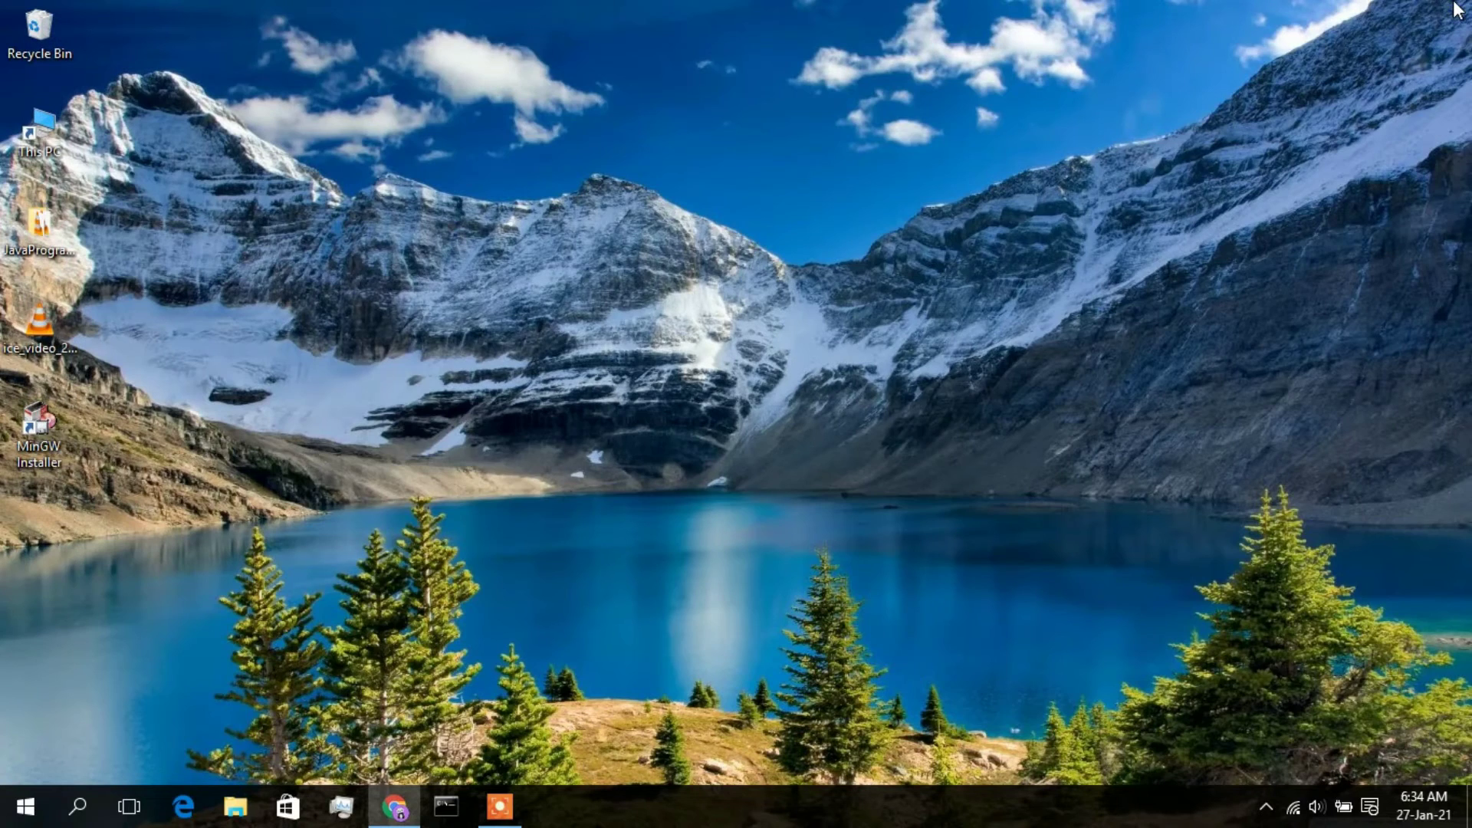
Step: Run g++ --version in a new Command Prompt from the user's home folder
left_click(781, 162)
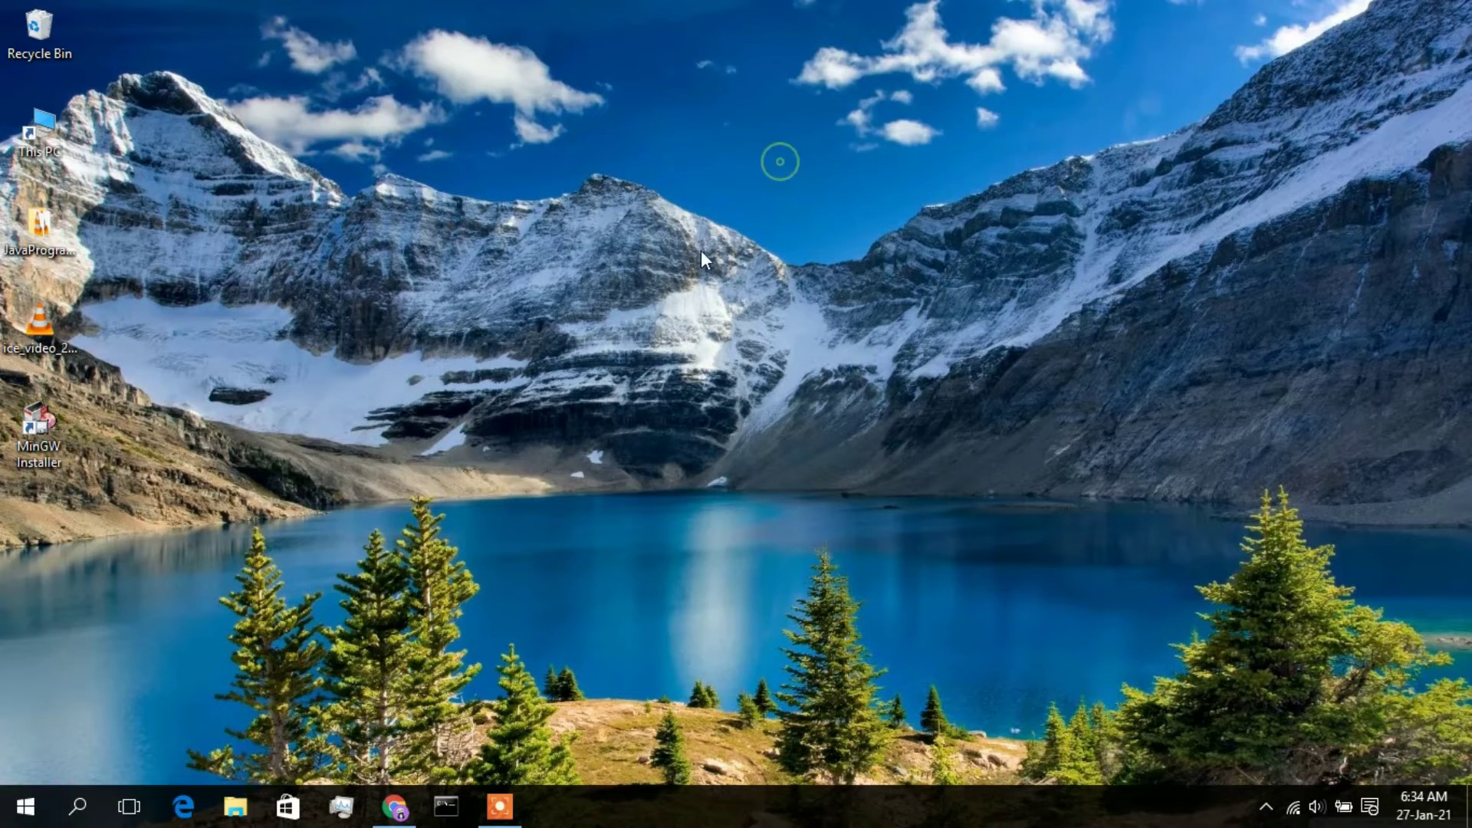
left_click(462, 805)
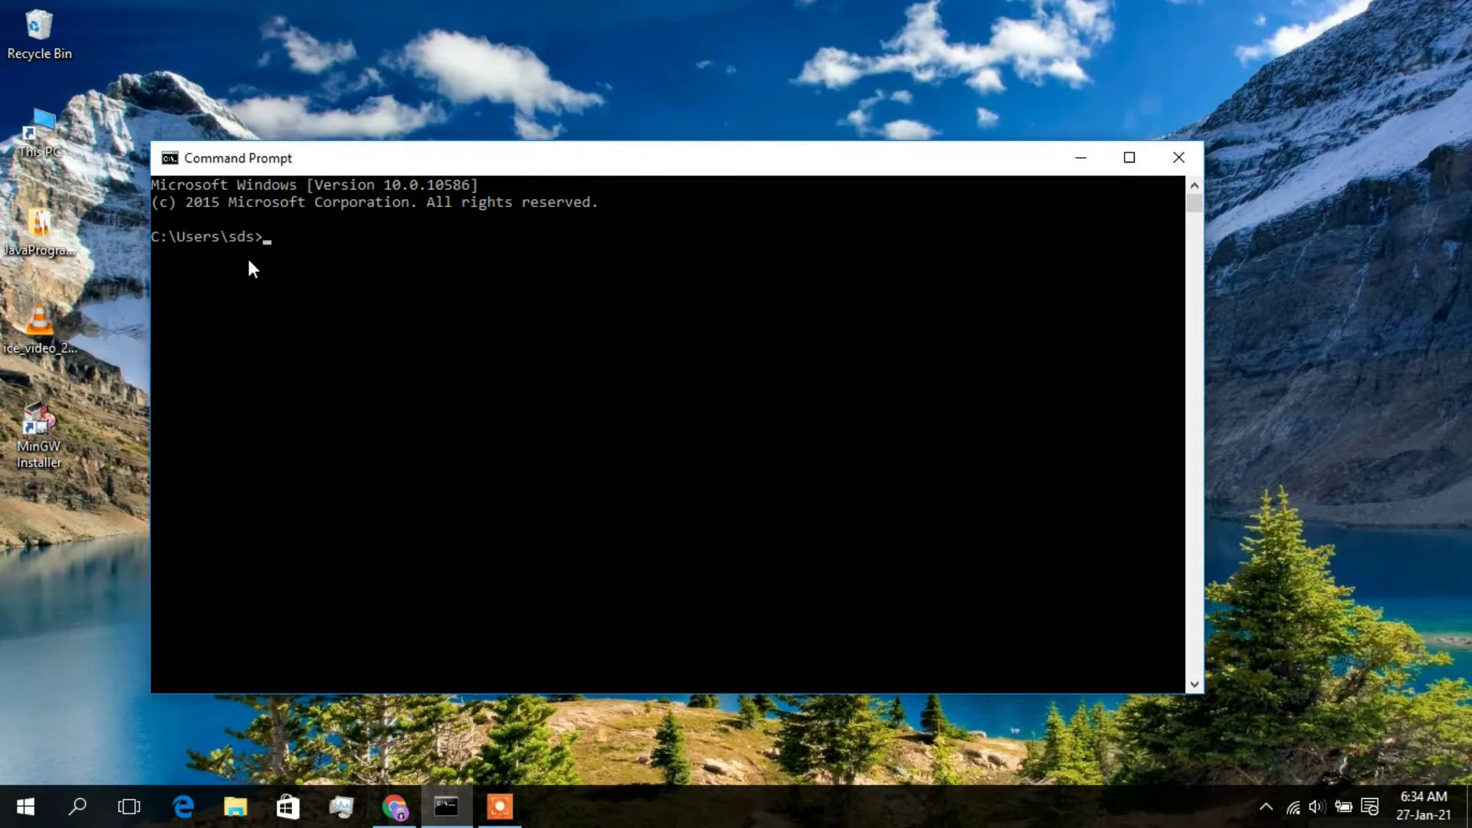
double_click(267, 245)
left_click(160, 242)
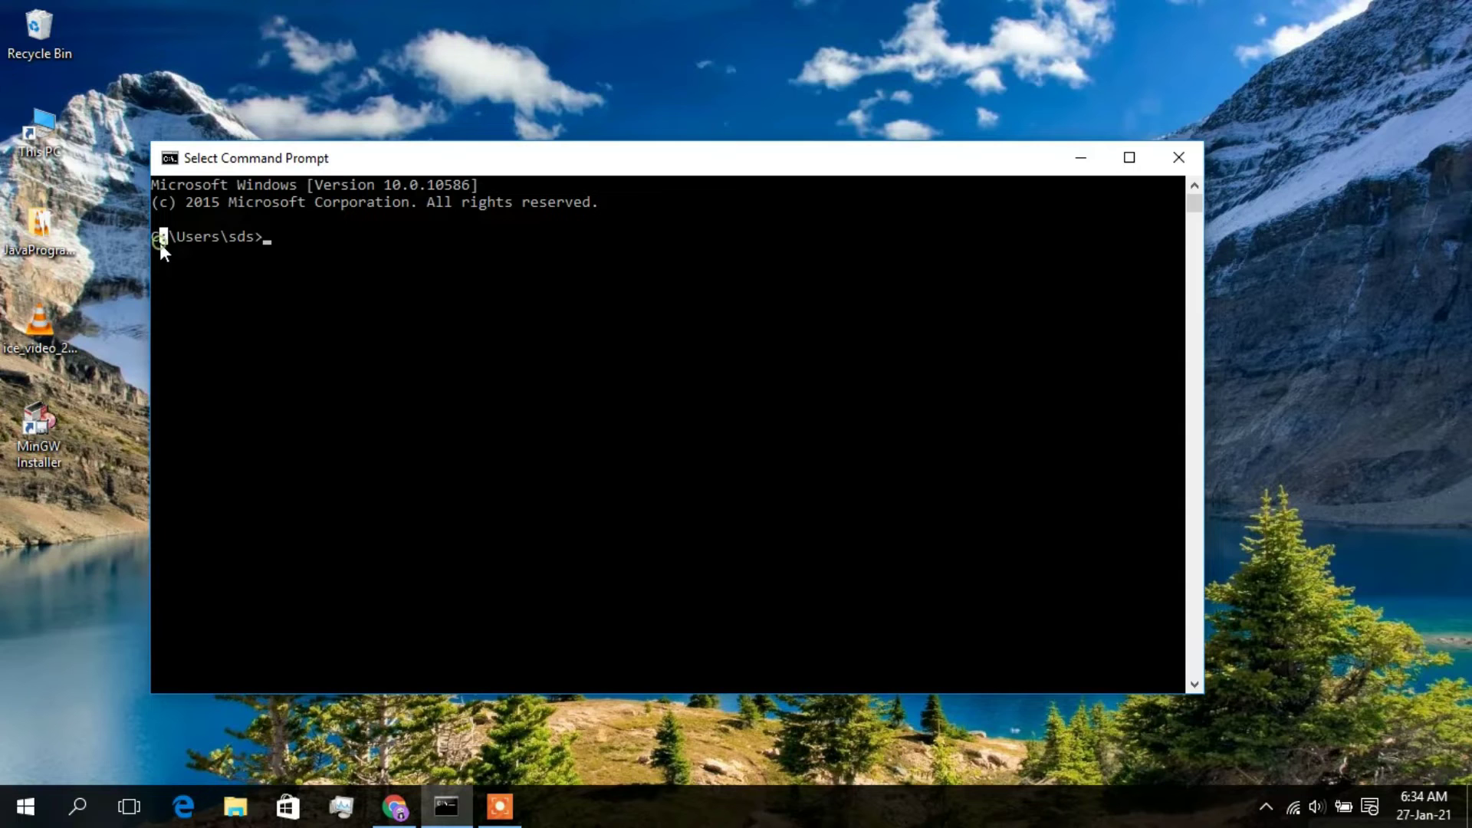
left_click(294, 238)
type("g")
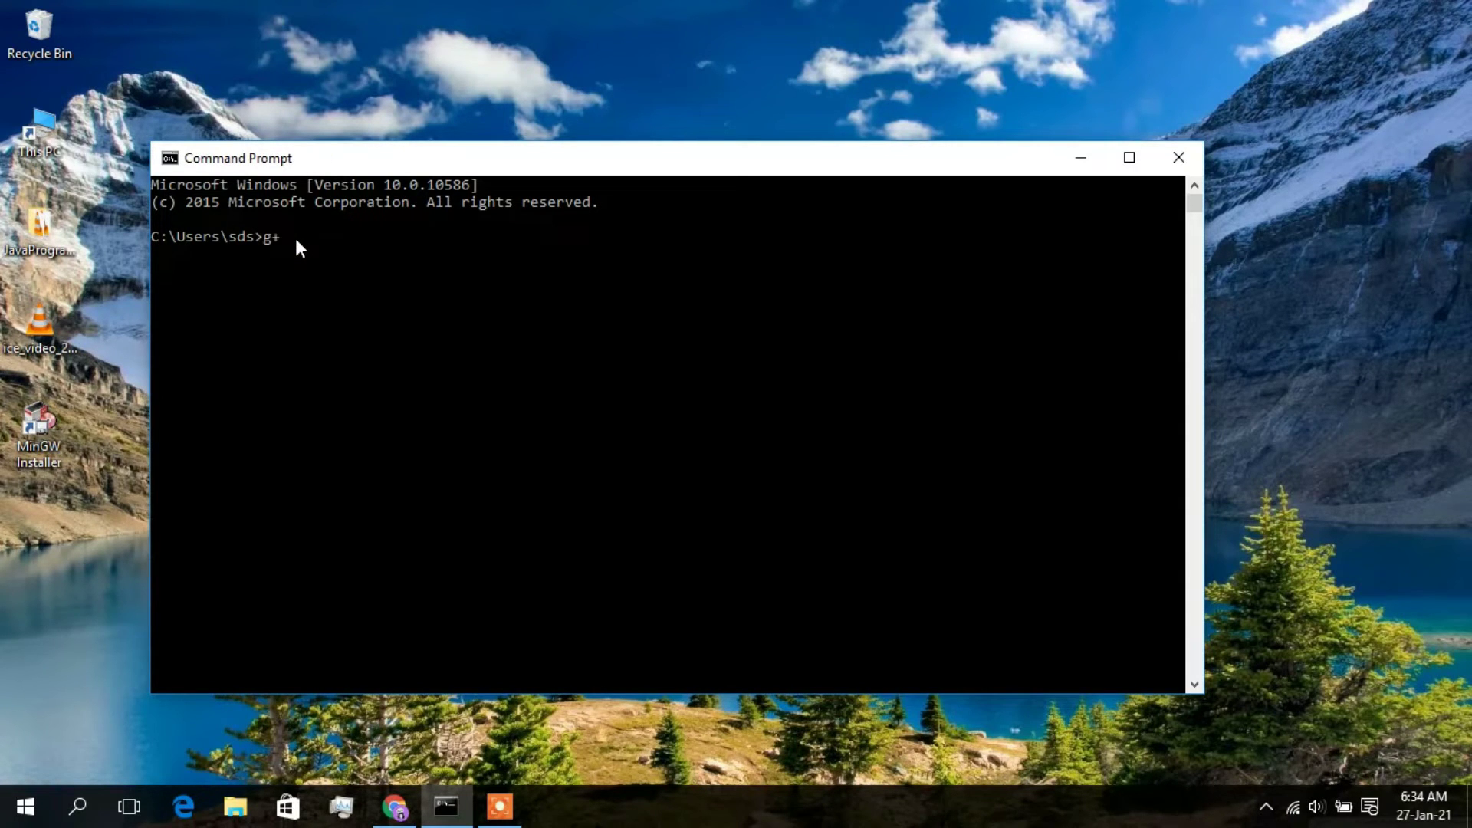
type("++ --version")
key("Return")
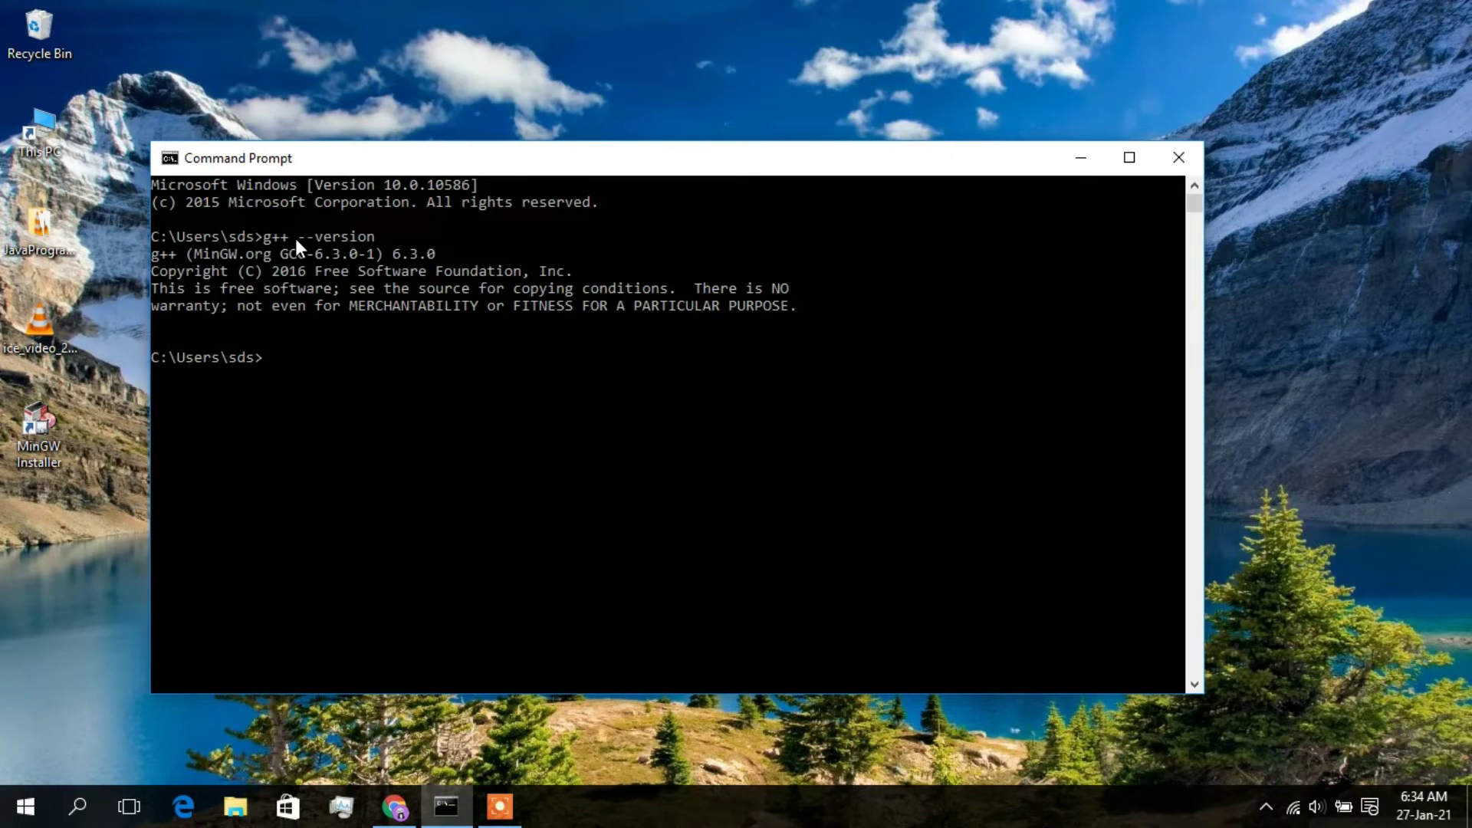
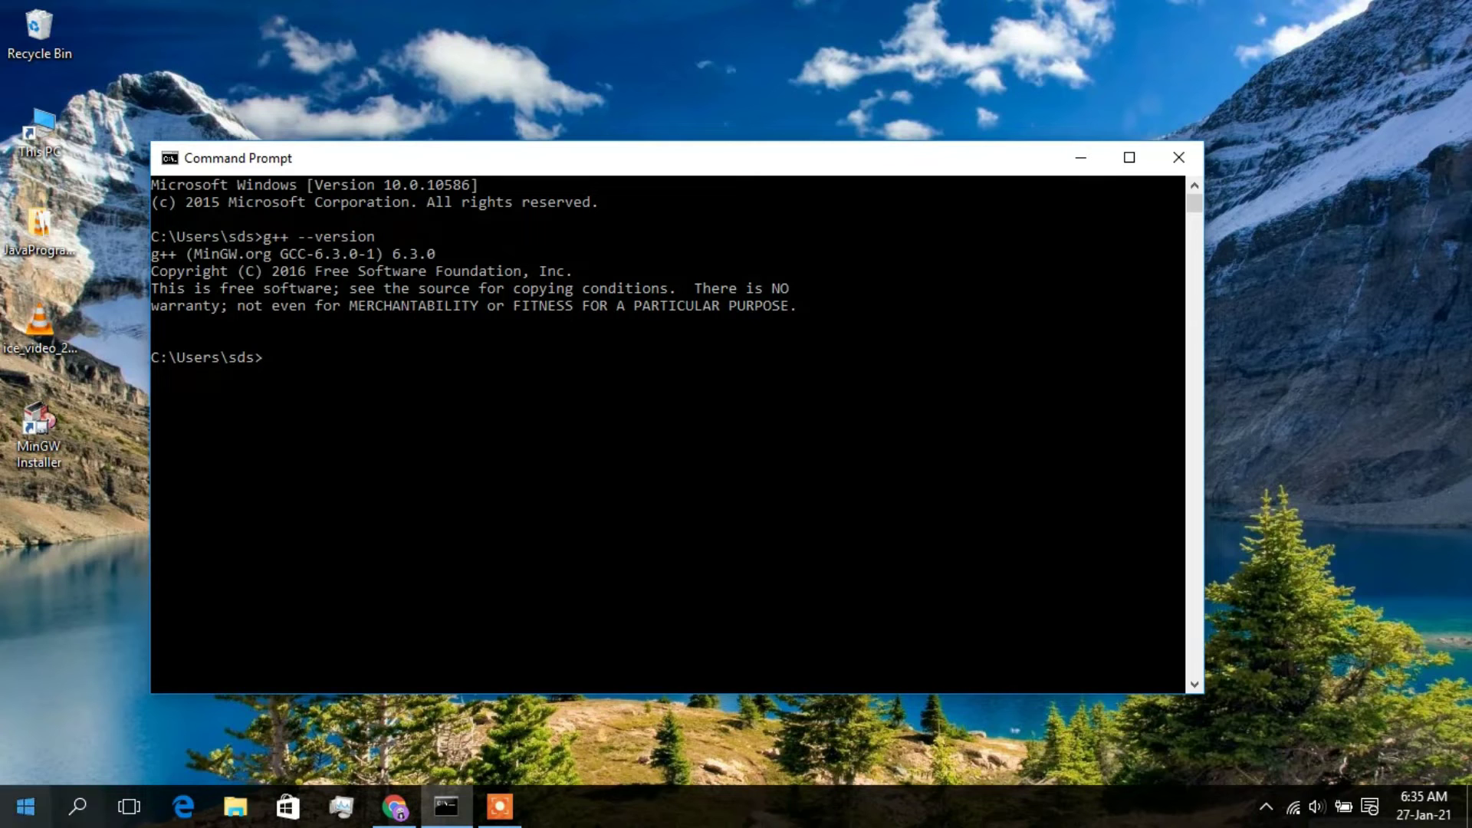
Step: Open Notepad and write a C program skeleton with #include<stdio.h> and an empty int main(){ } block
left_click(69, 820)
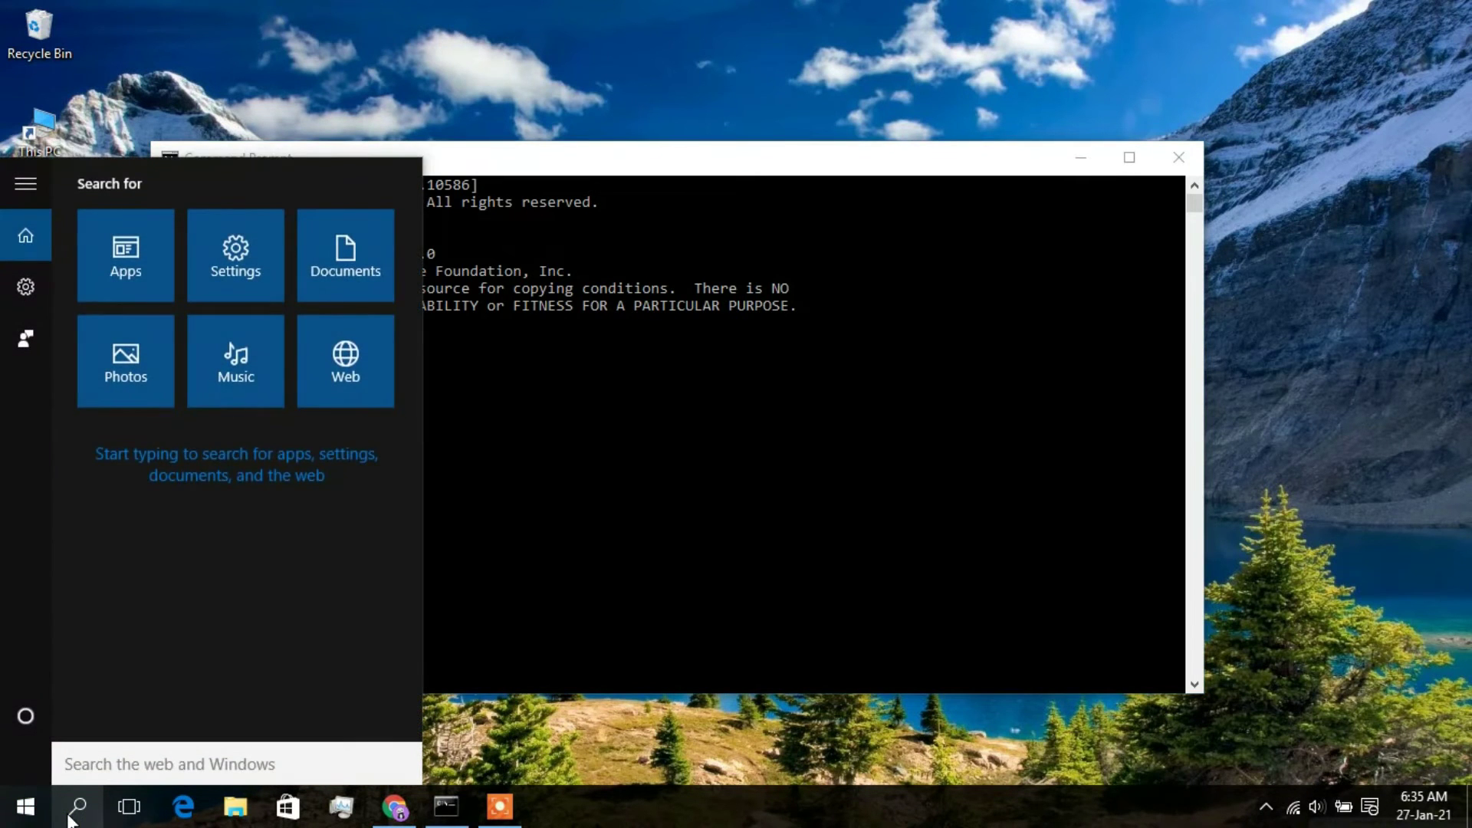
type("nope")
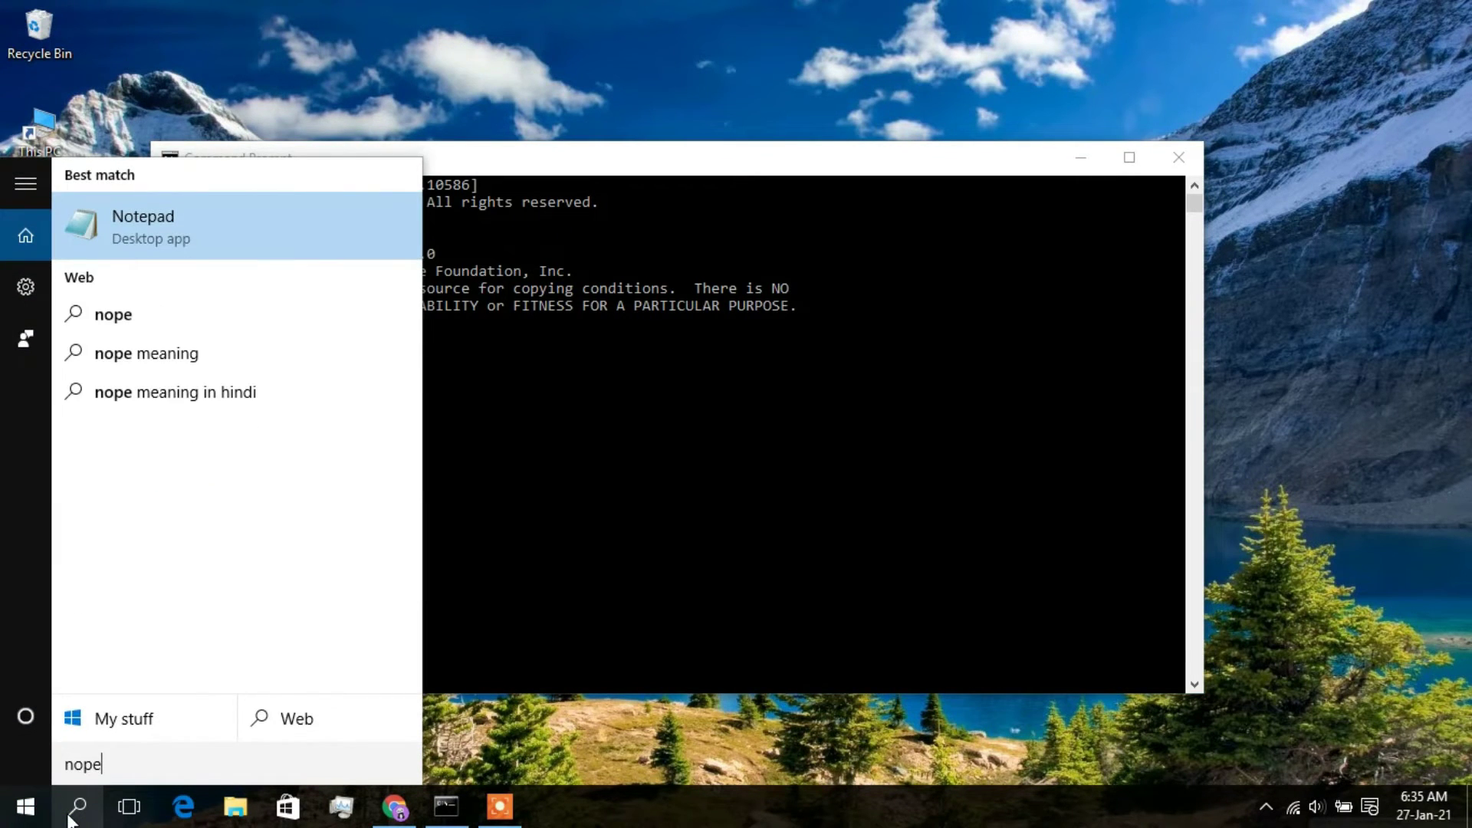
key("Return")
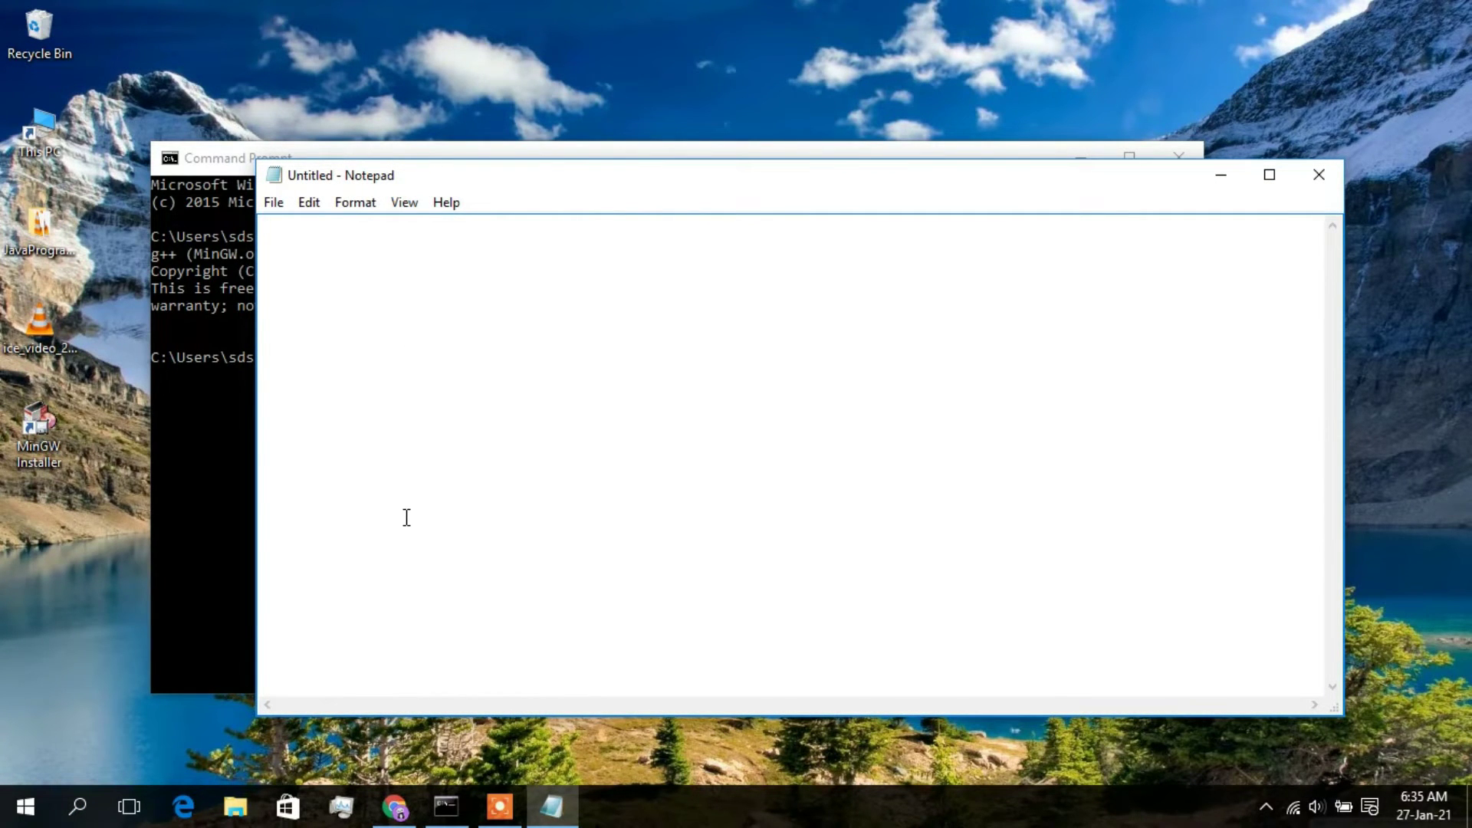
type("#include<stdio.h>")
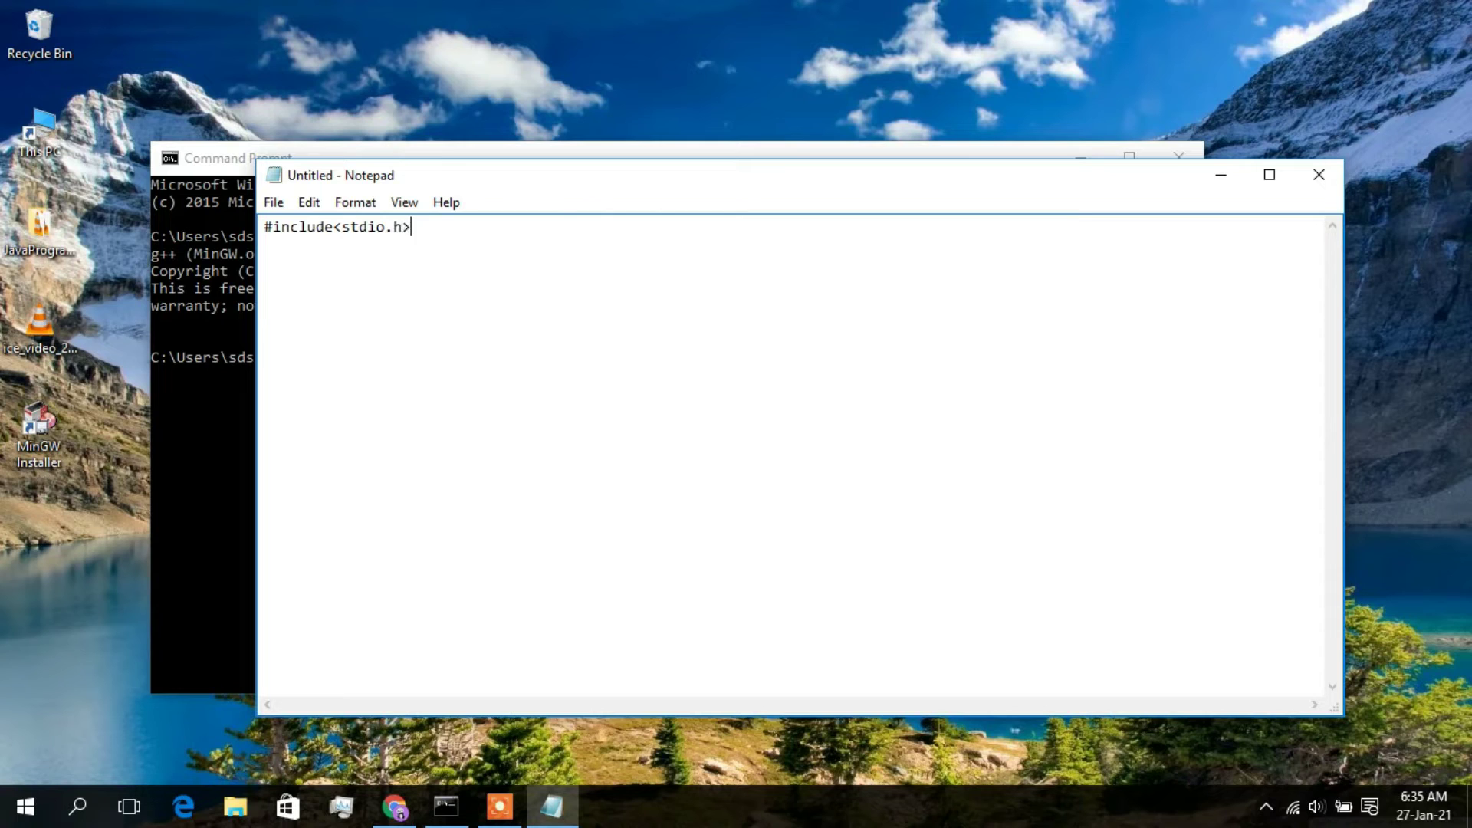
key("Return")
type("int main(){")
key("Return")
key("Return")
key("Return")
type("}")
Step: Add an indented printf("Hello World!!"); statement inside the main function
key("Up")
key("Up")
key("Tab")
type("printf(")
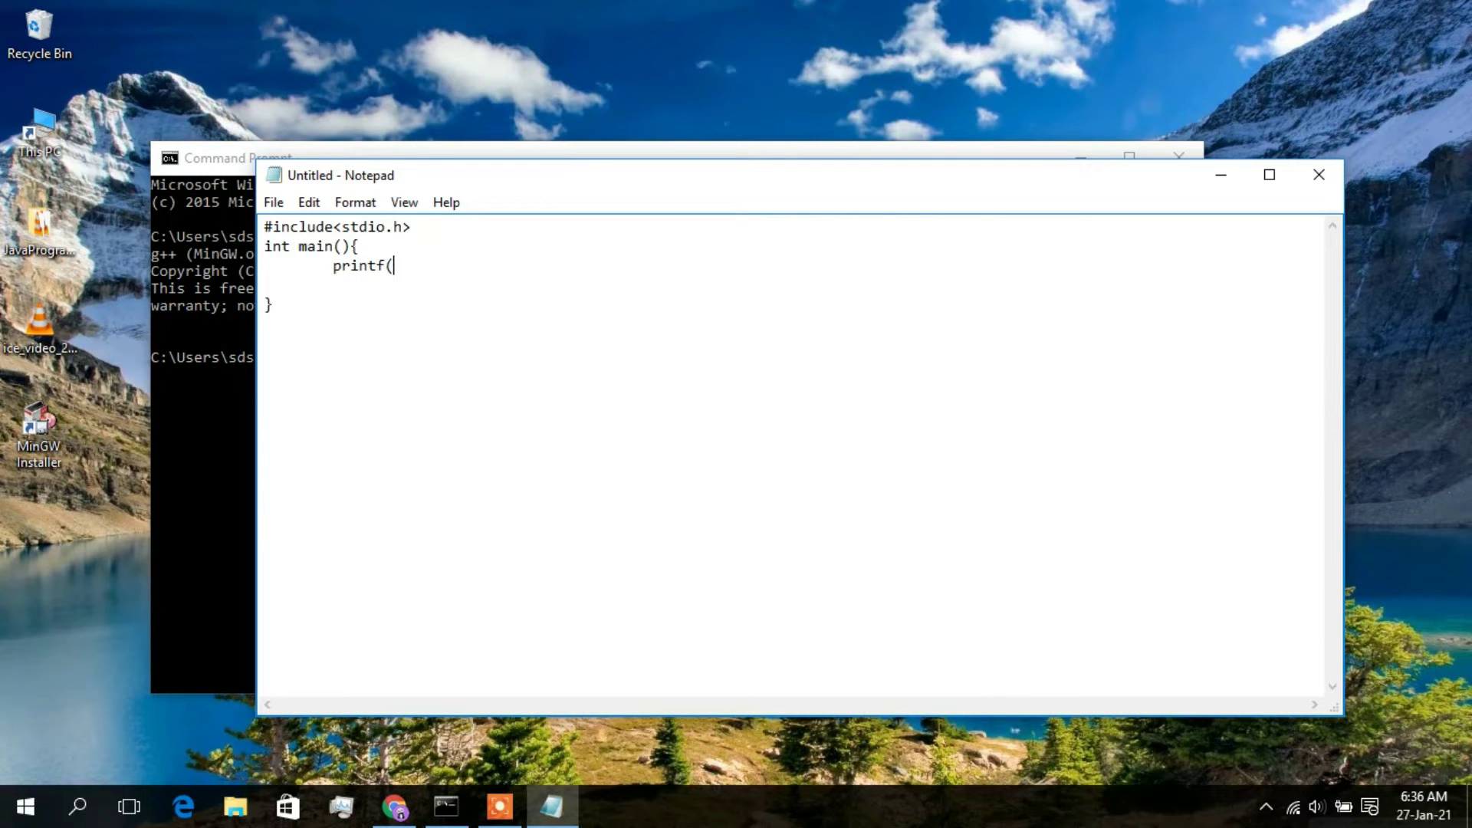
type("\"\");")
left_click(402, 266)
type("Hello World!!")
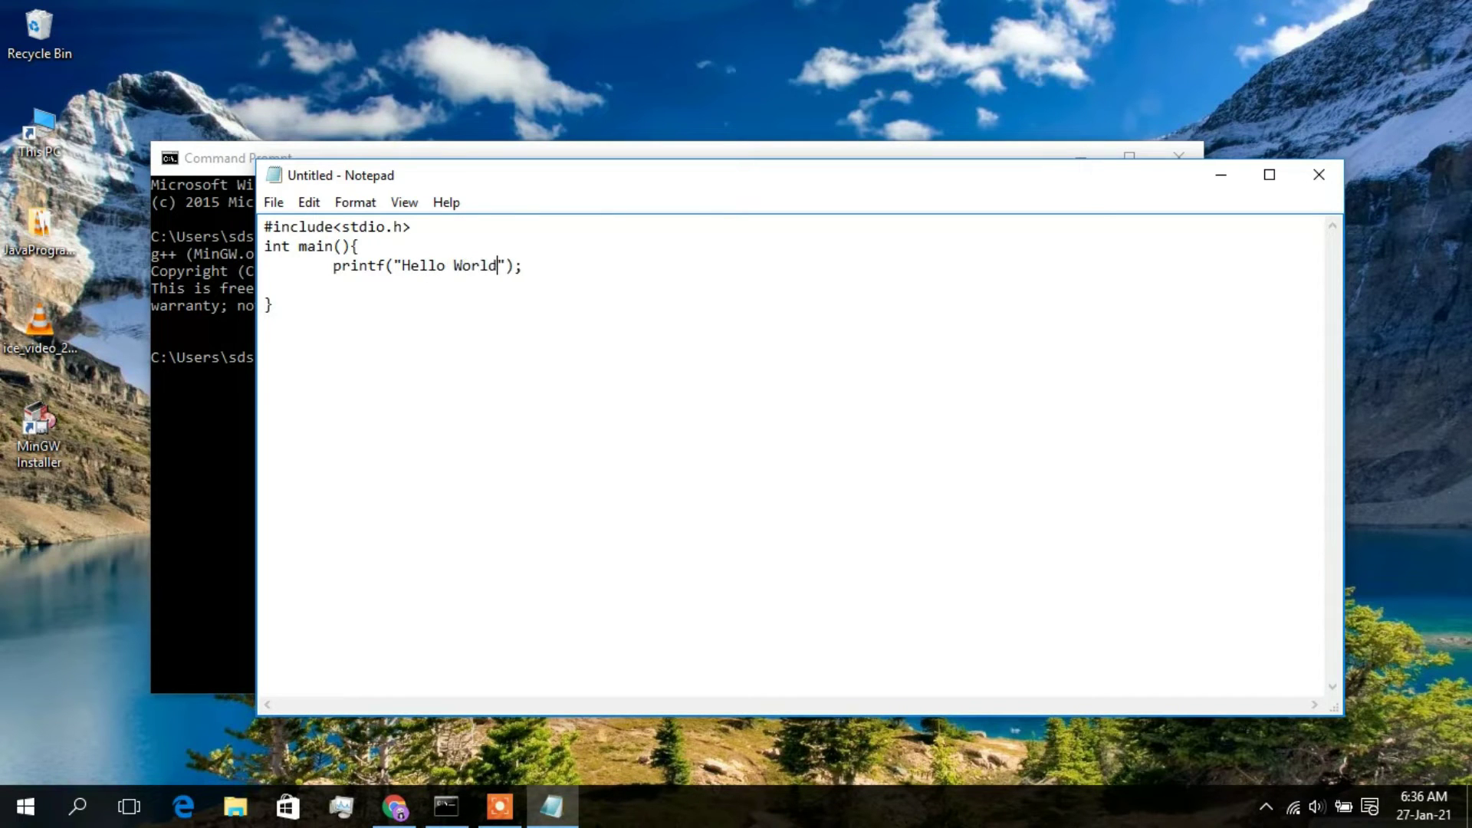
Step: Add an indented return 0; line below the printf statement in the main function
left_click(540, 265)
key("Return")
key("Tab")
type("return 0;")
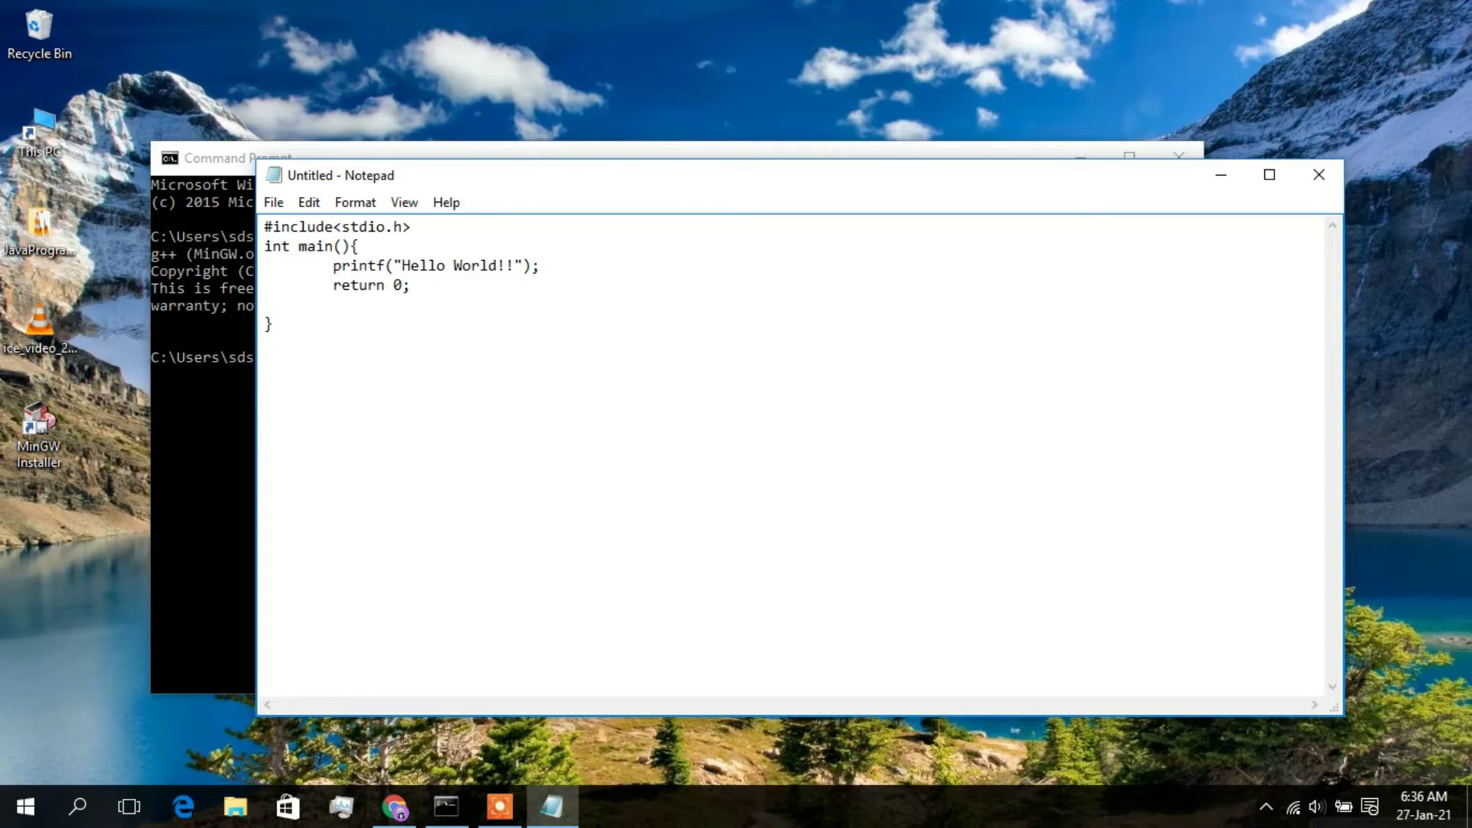
Step: Start saving the program and create and open a new folder named C_programs inside Documents as the save location
key("ctrl+s")
left_click(371, 555)
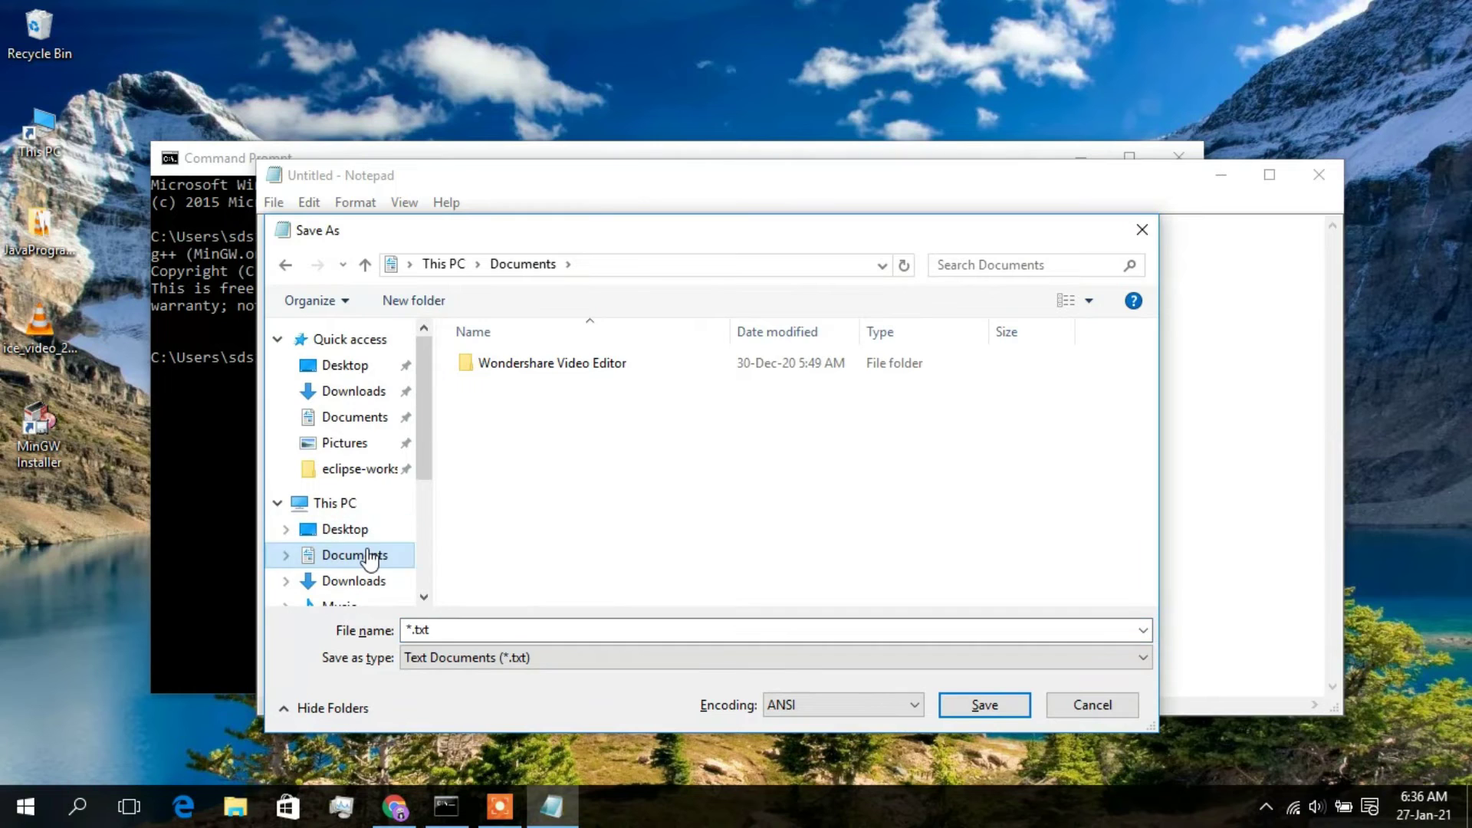
left_click(425, 302)
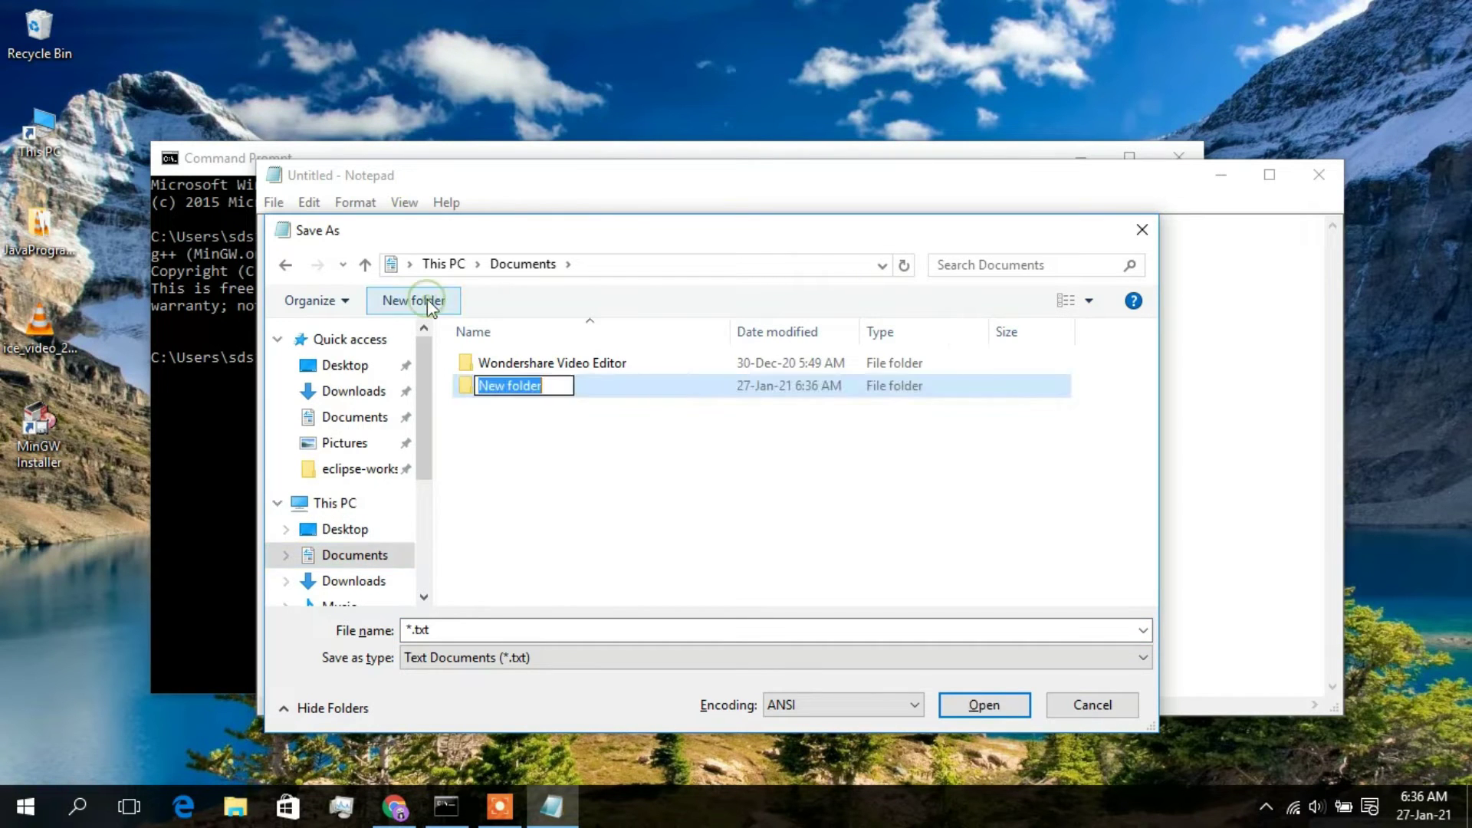
type("C")
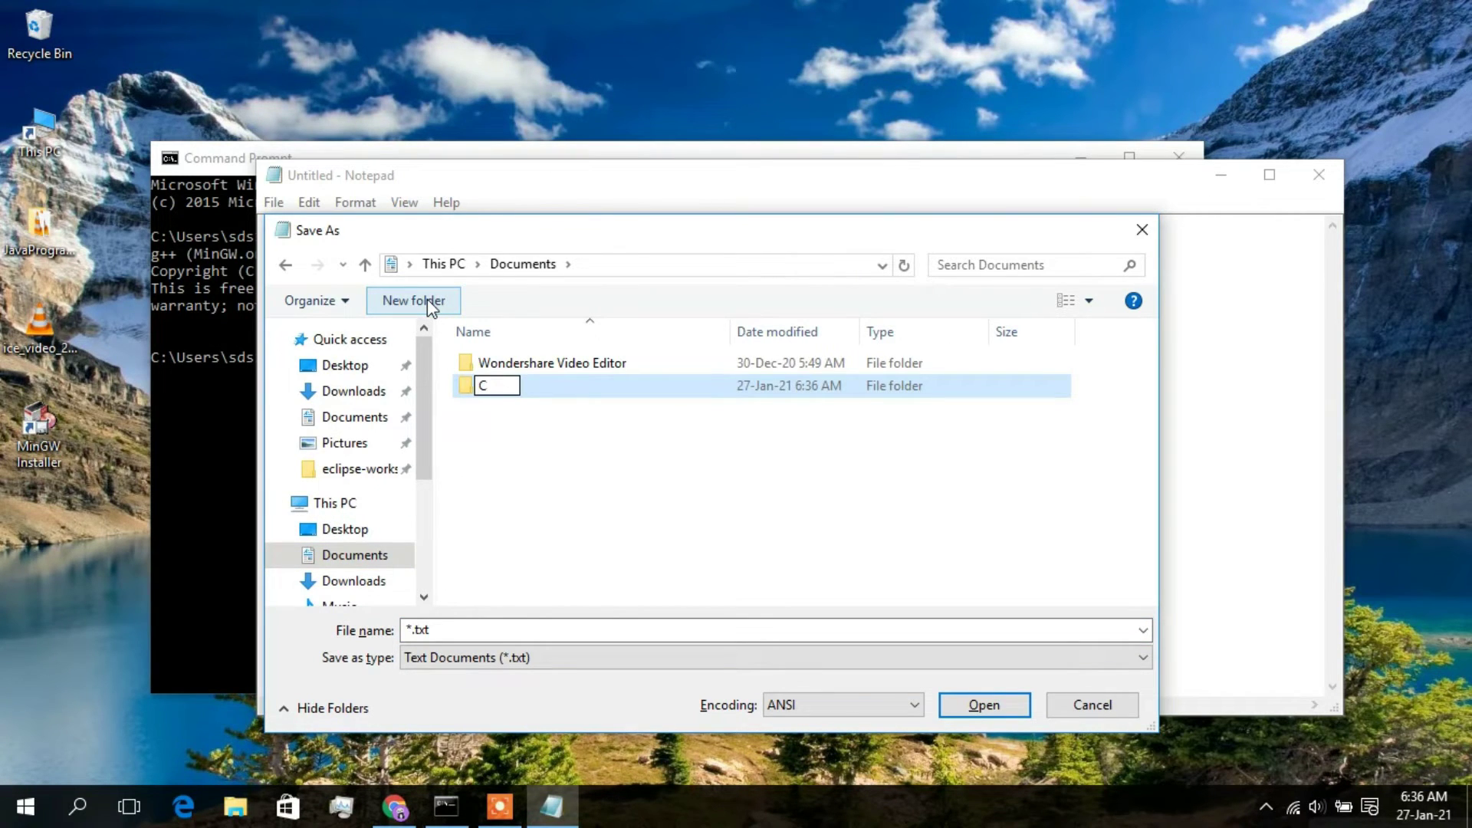
type("_programs")
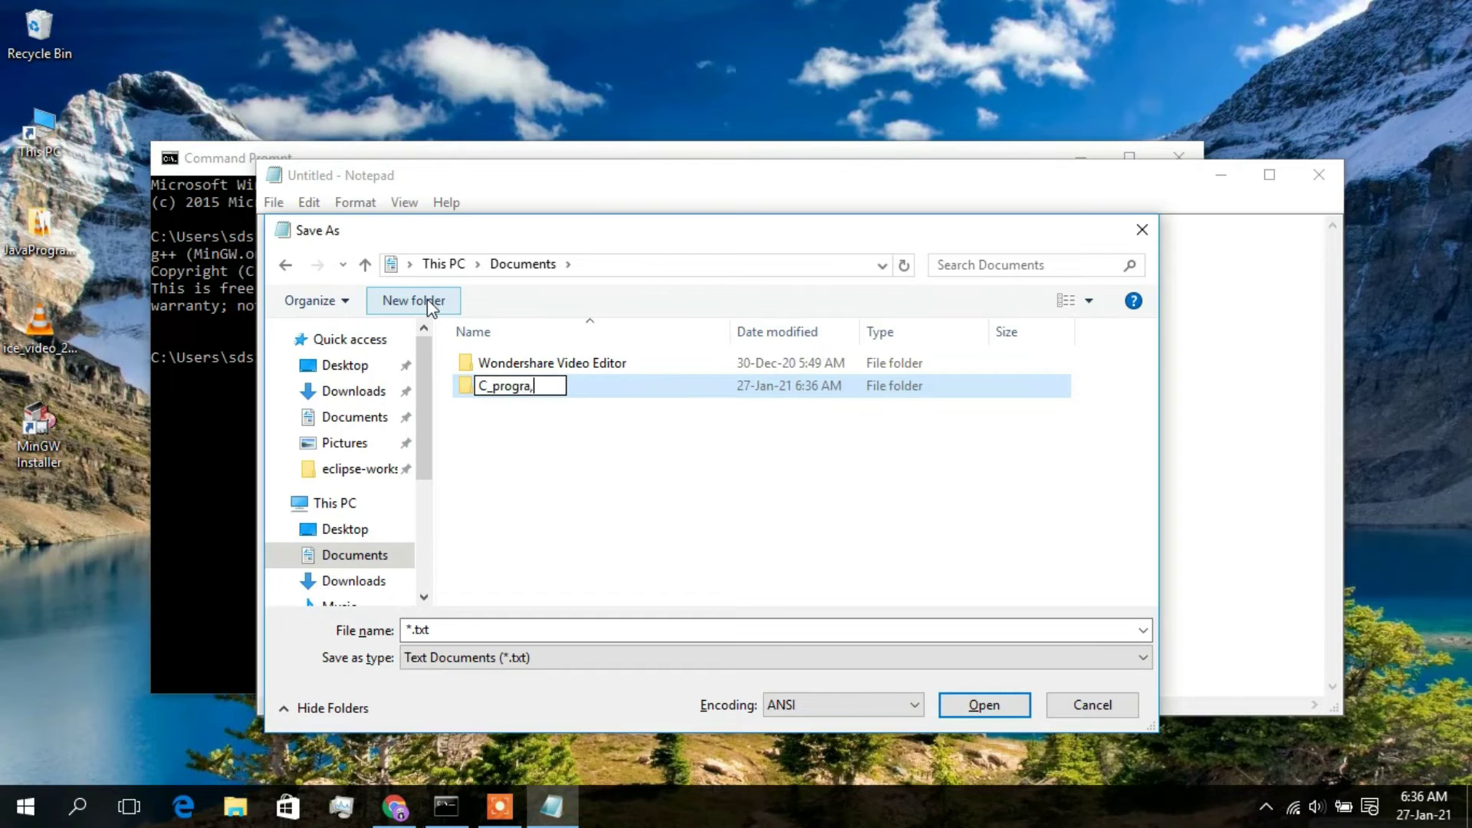
key("Return")
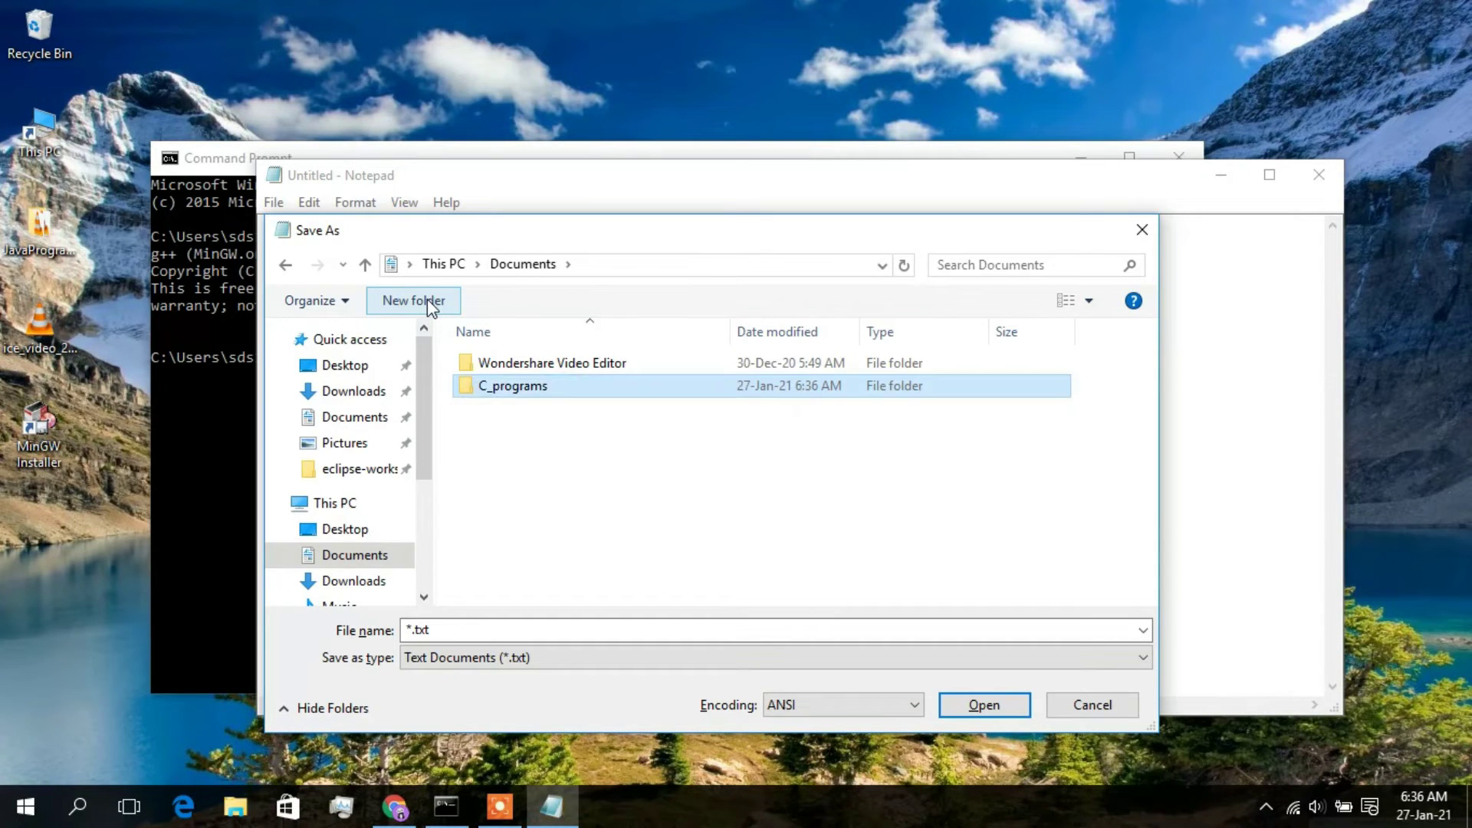
key("Return")
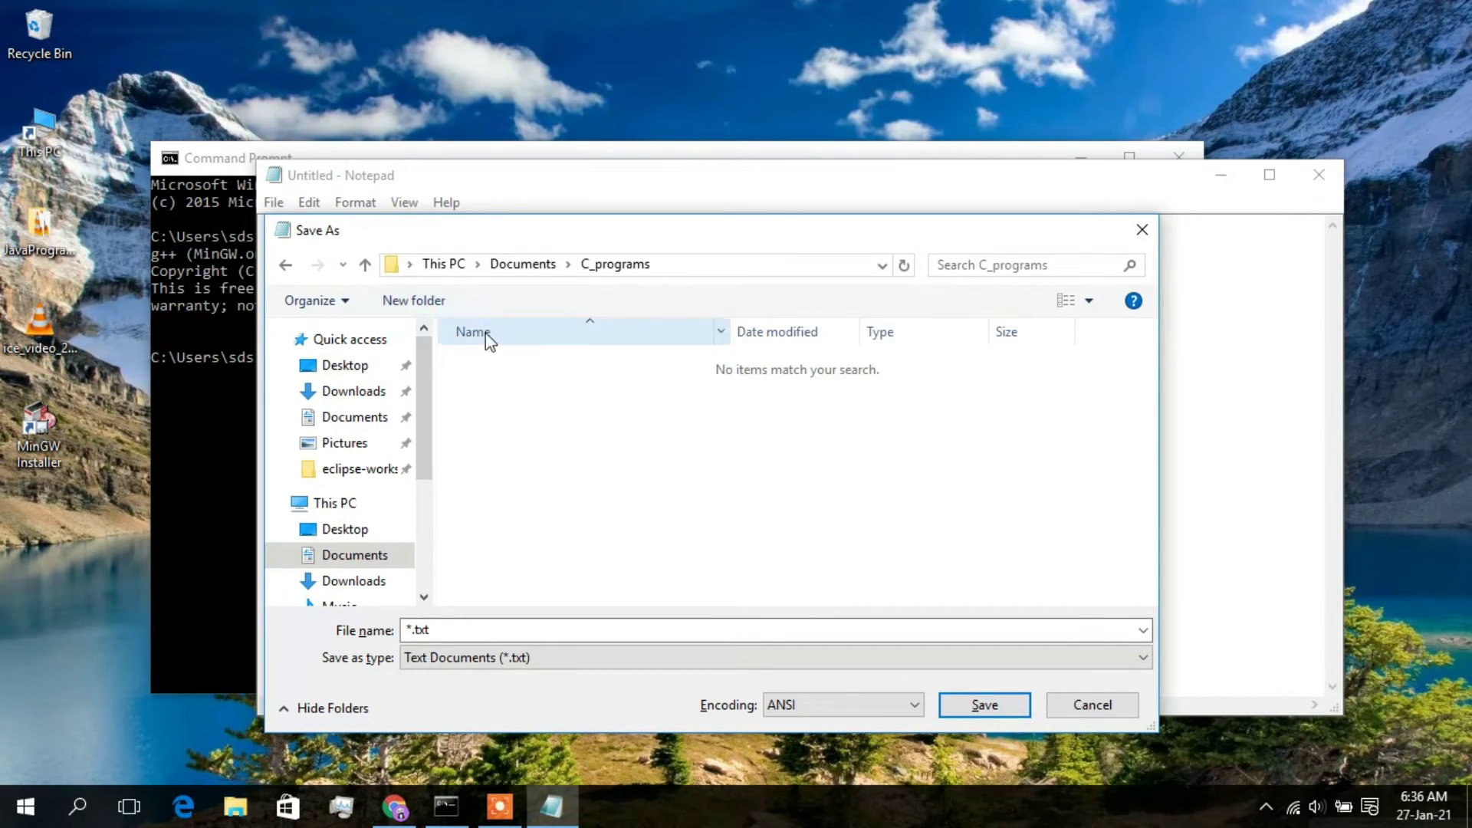
Step: Save the program in the C_programs folder as prog1.c with the file type set to All Files
left_click(517, 656)
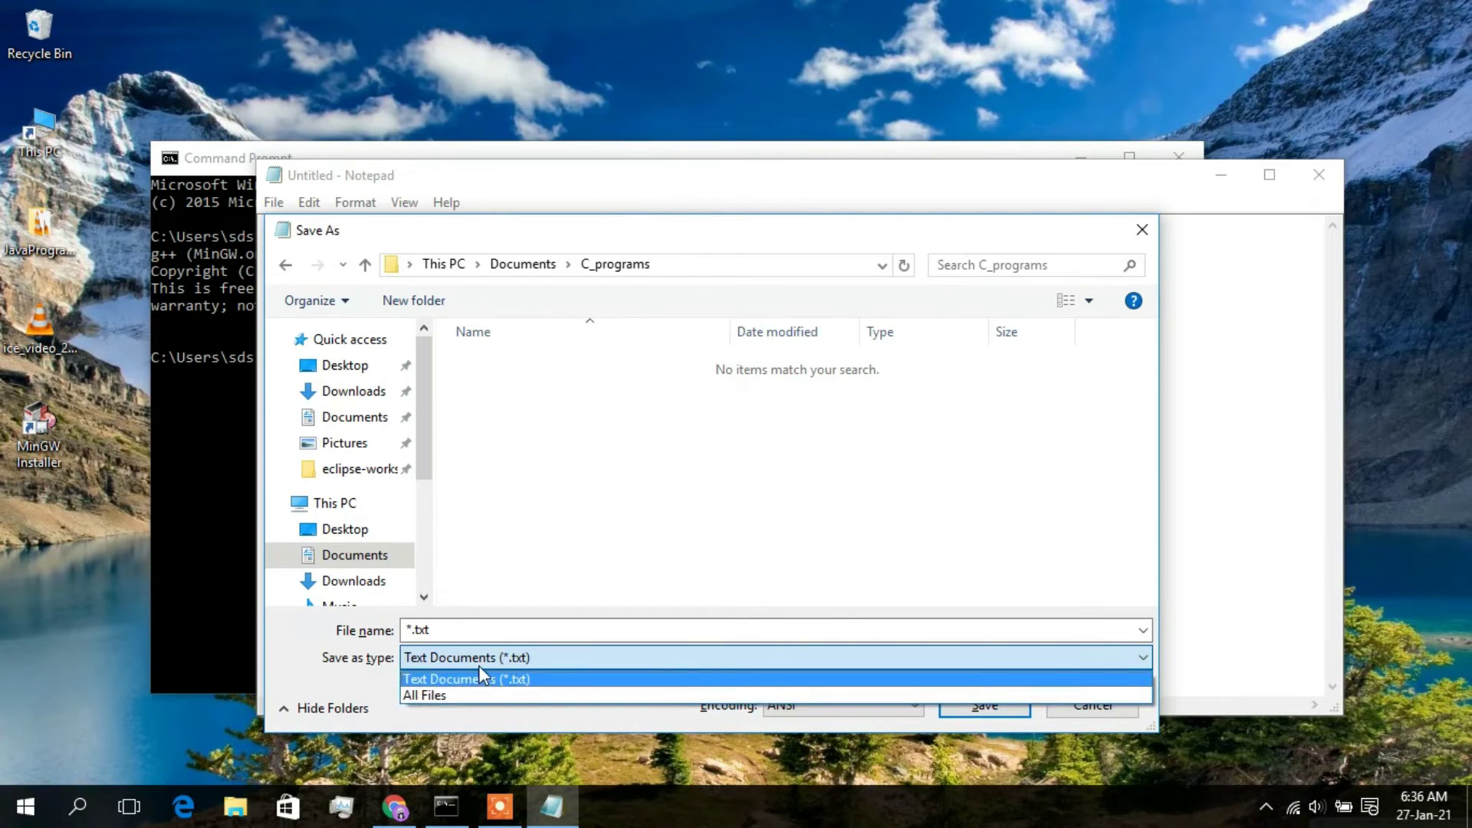
left_click(437, 695)
left_click(447, 631)
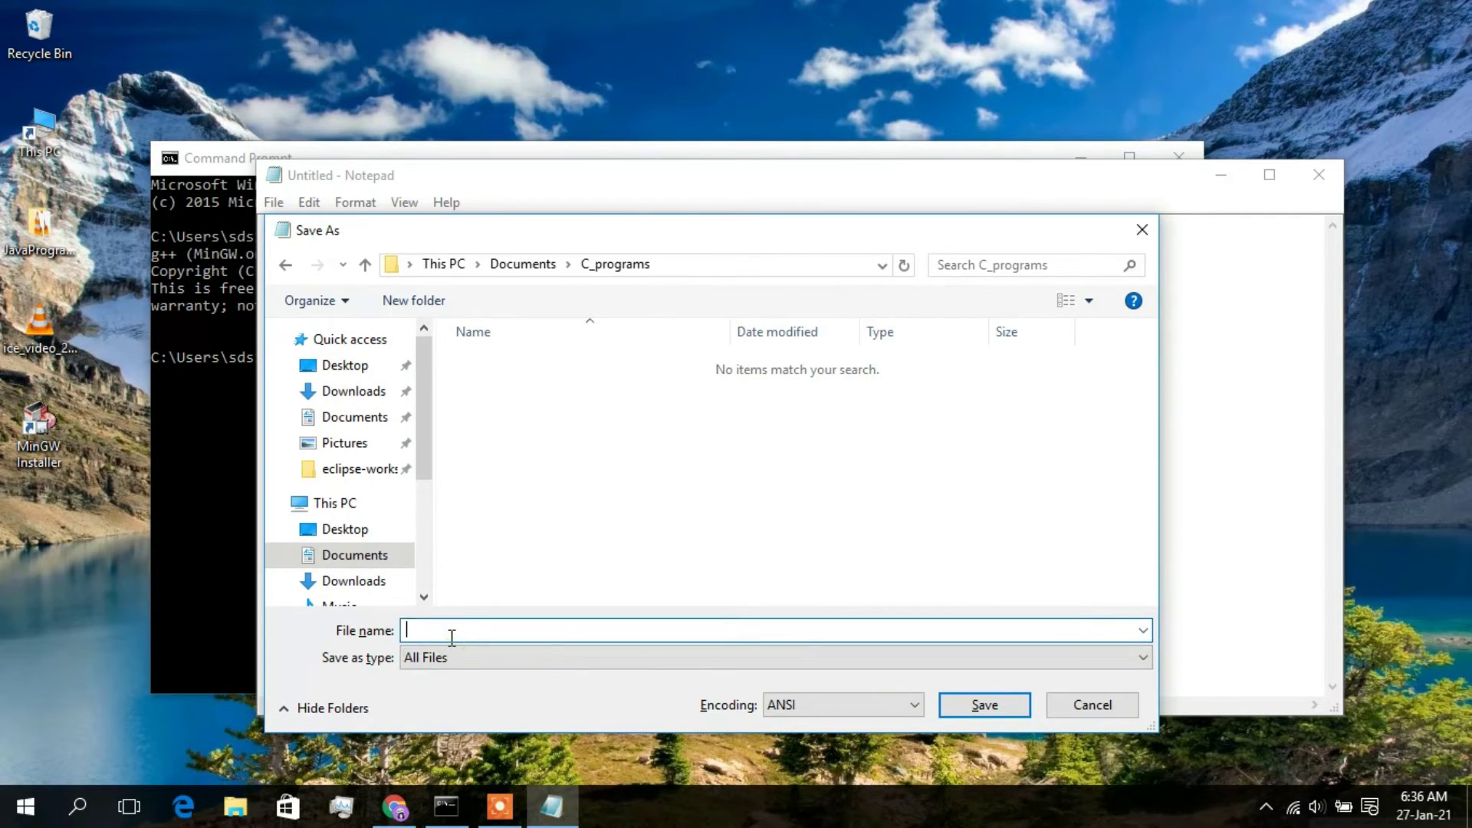
type("prog1.c")
left_click(999, 706)
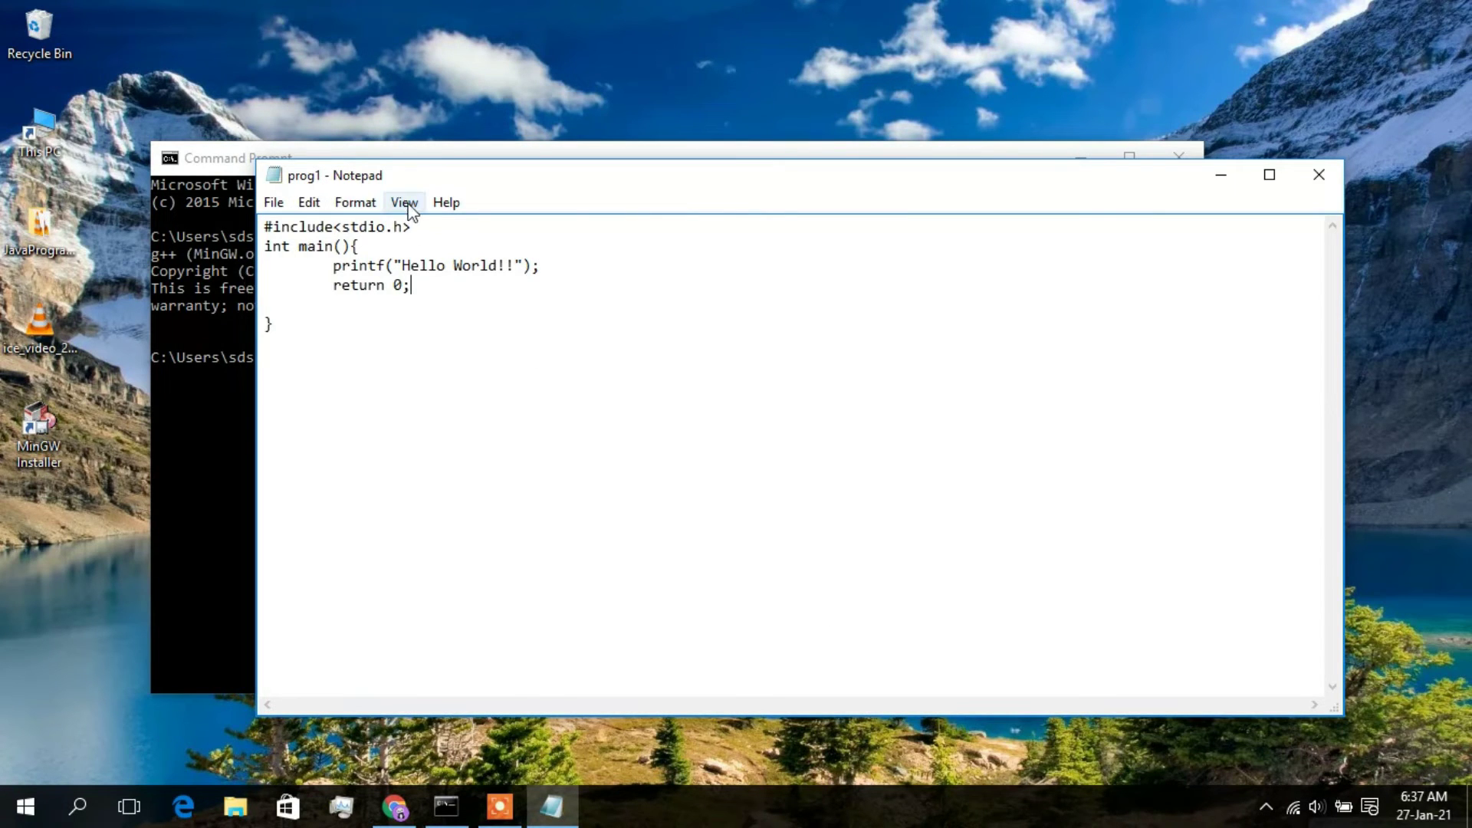
Step: Minimize Notepad, close the Command Prompt, and select prog1 in the Documents\C_programs folder in File Explorer
left_click(1222, 181)
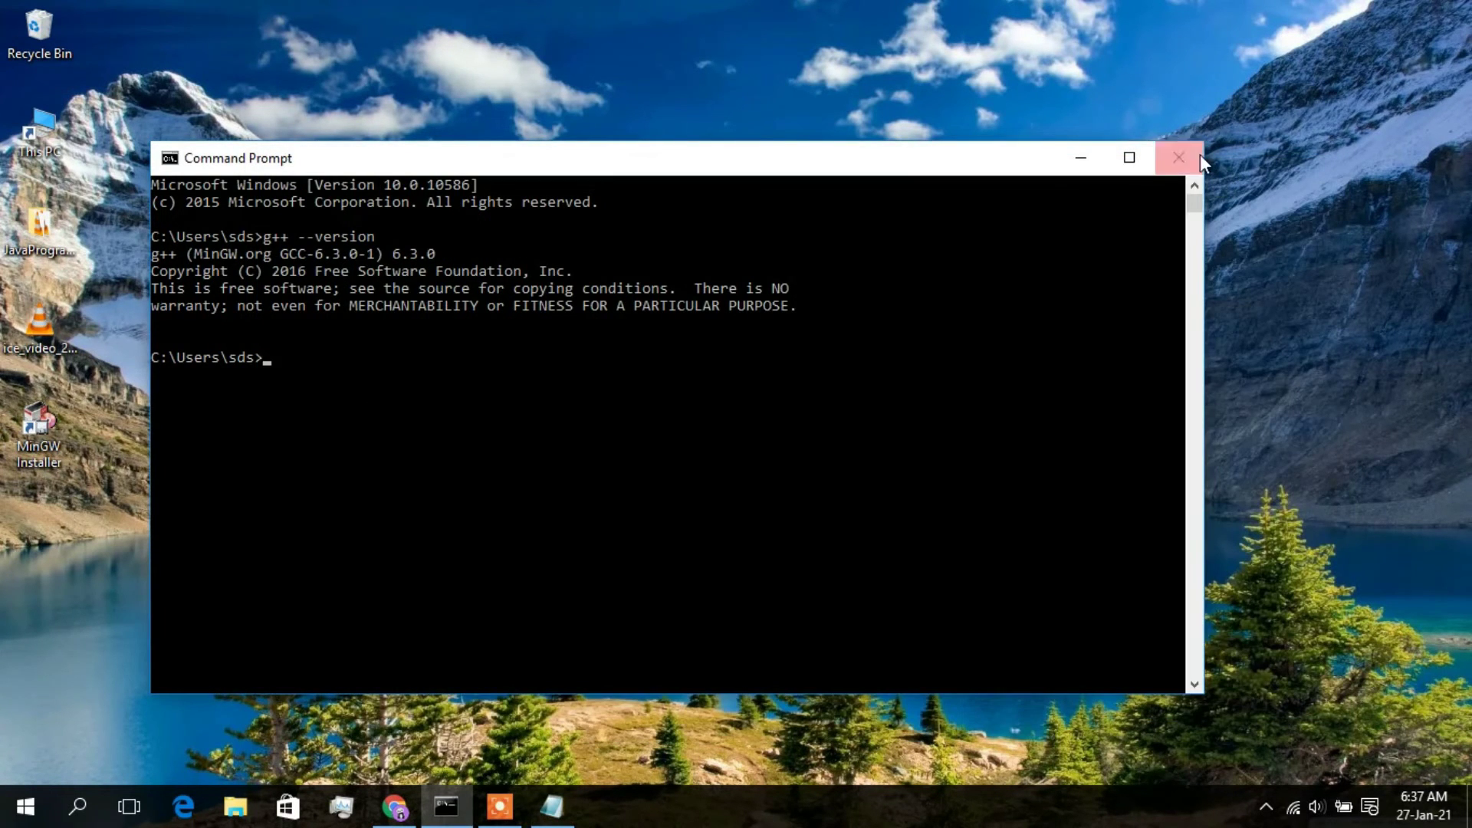
left_click(1190, 157)
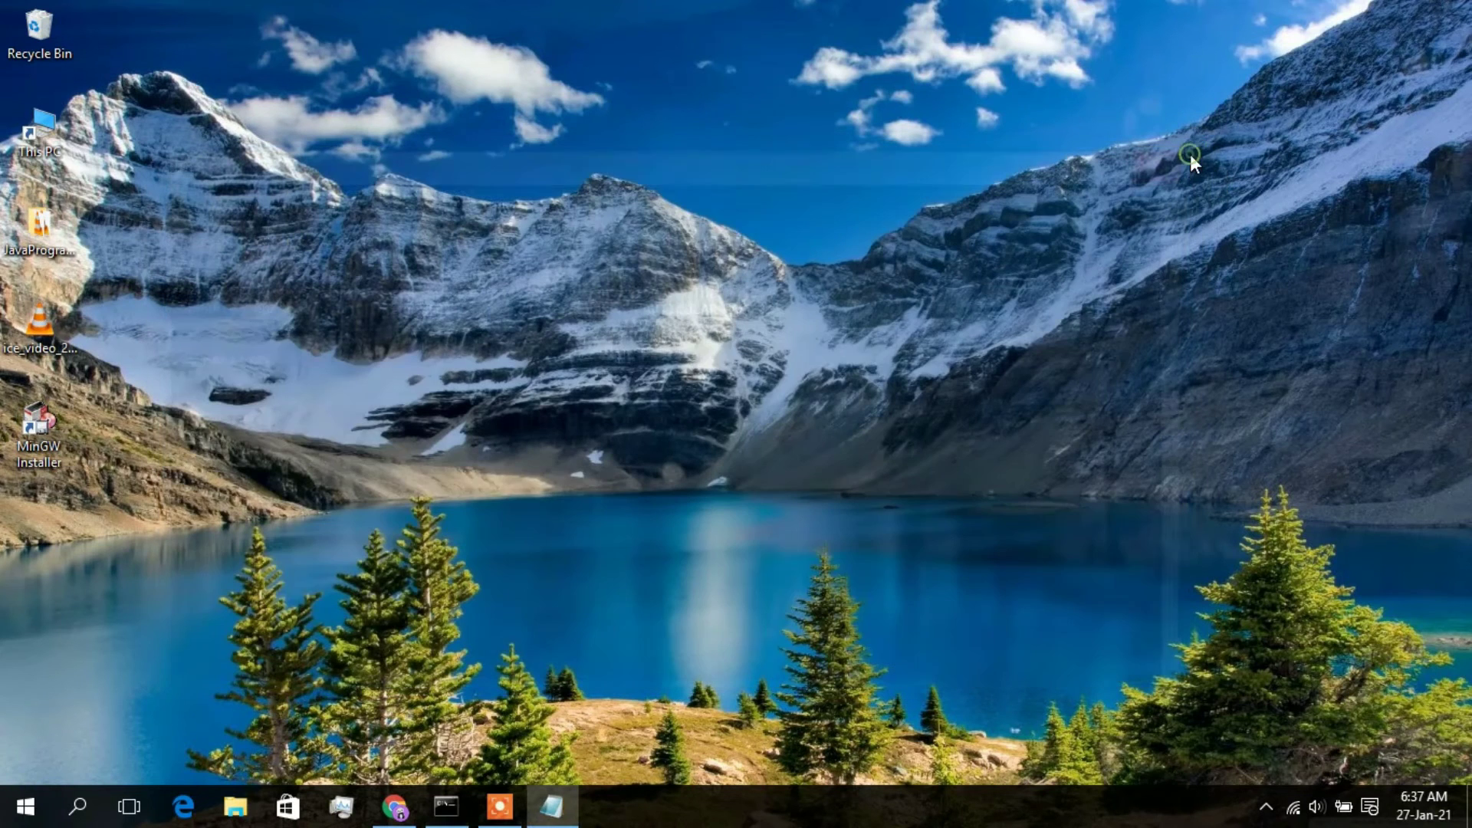
left_click(236, 806)
left_click(89, 424)
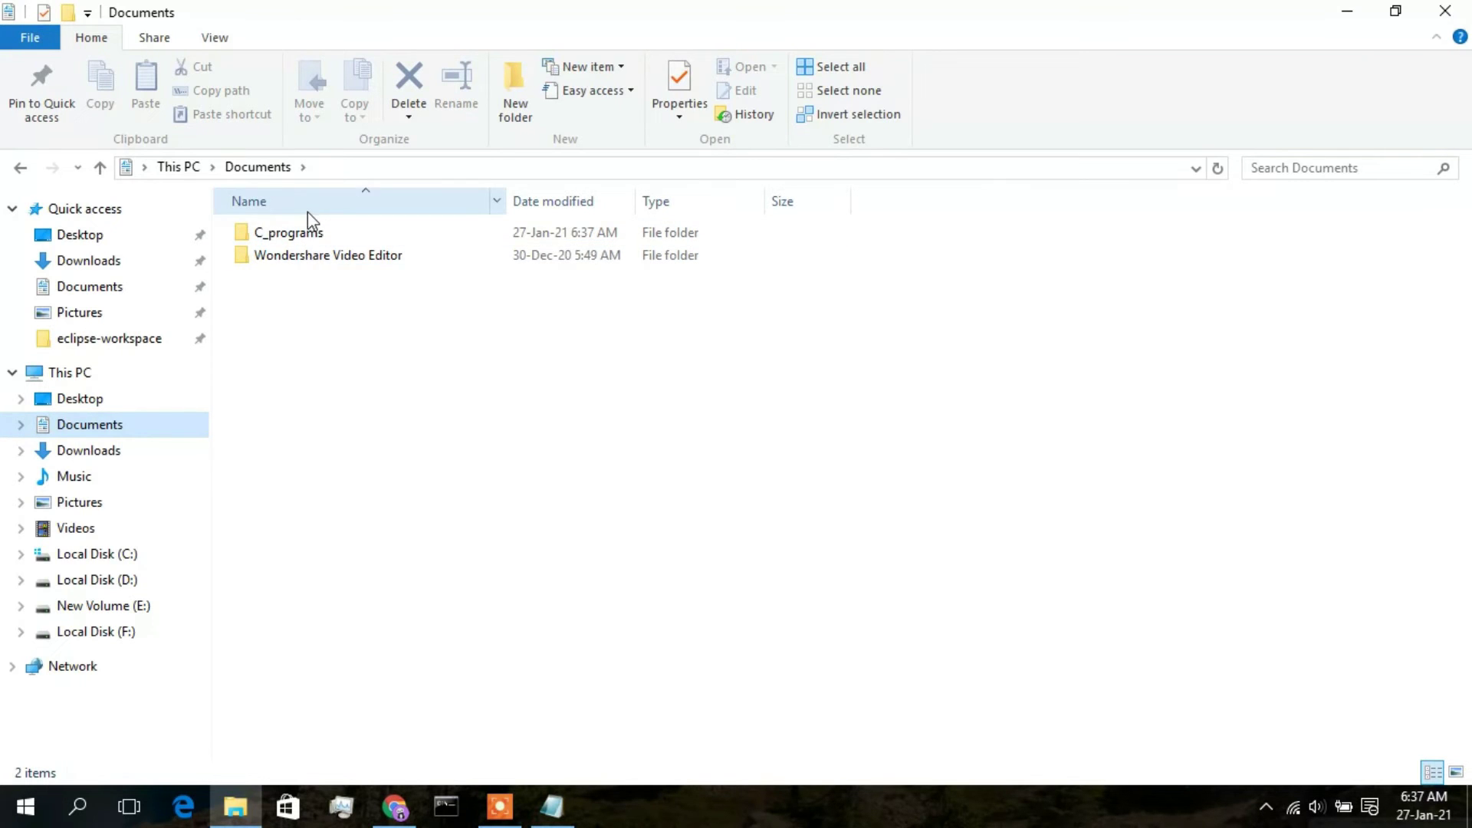
double_click(299, 233)
left_click(297, 235)
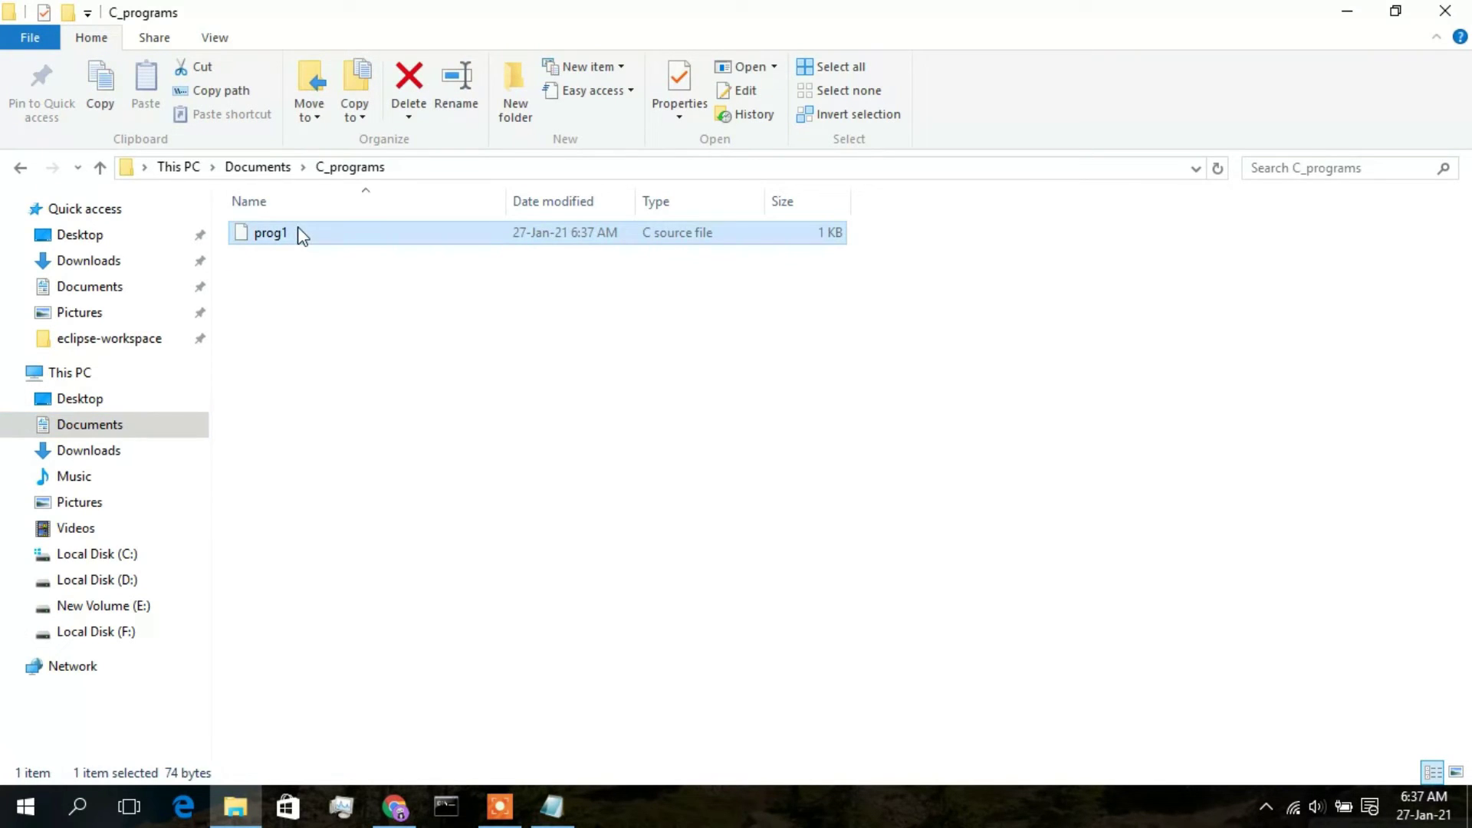
Step: Open a command prompt directly in the C_programs folder and place its window below the file list
left_click(415, 169)
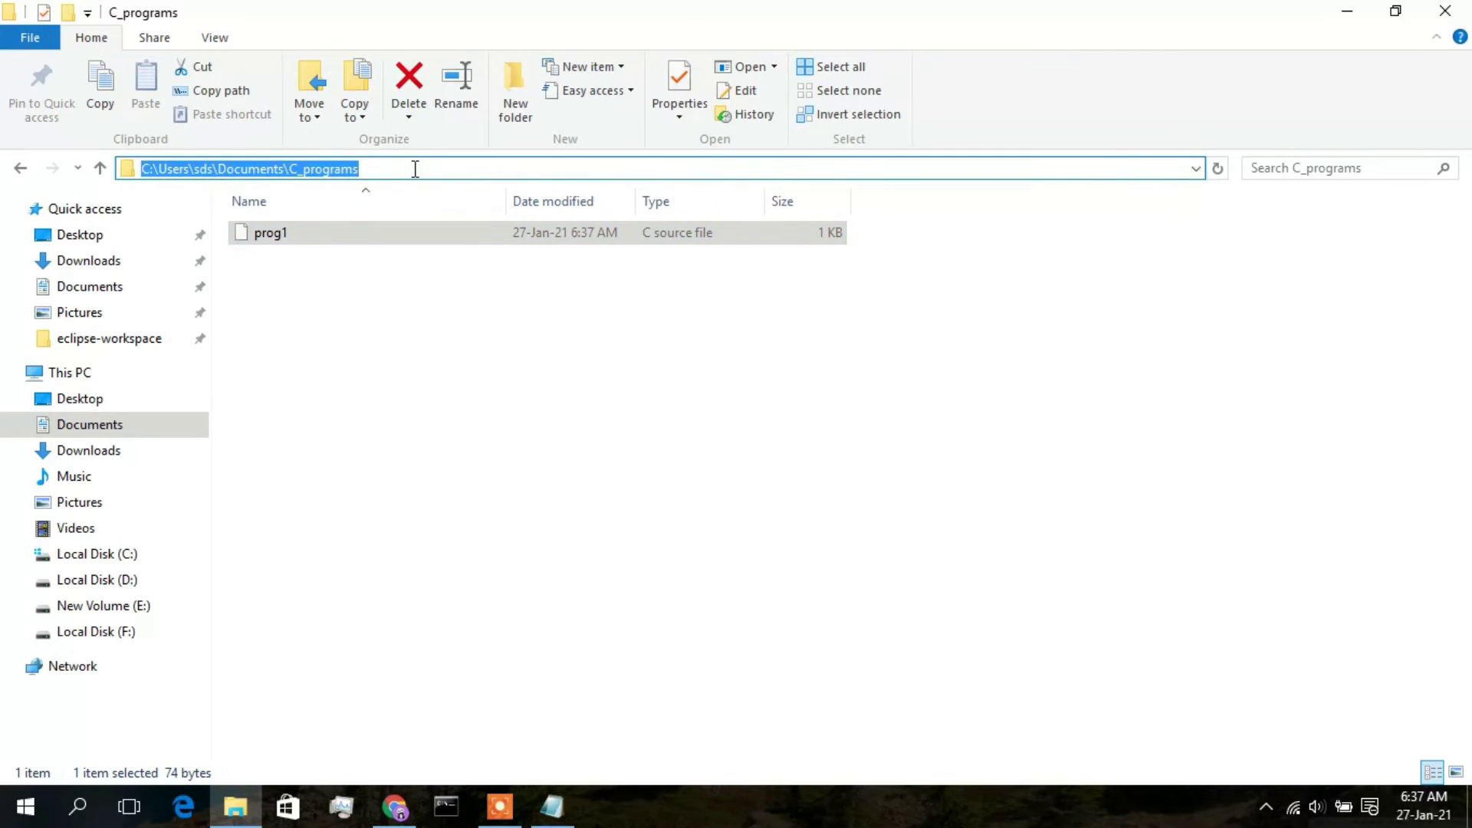
type("cmd")
key("Return")
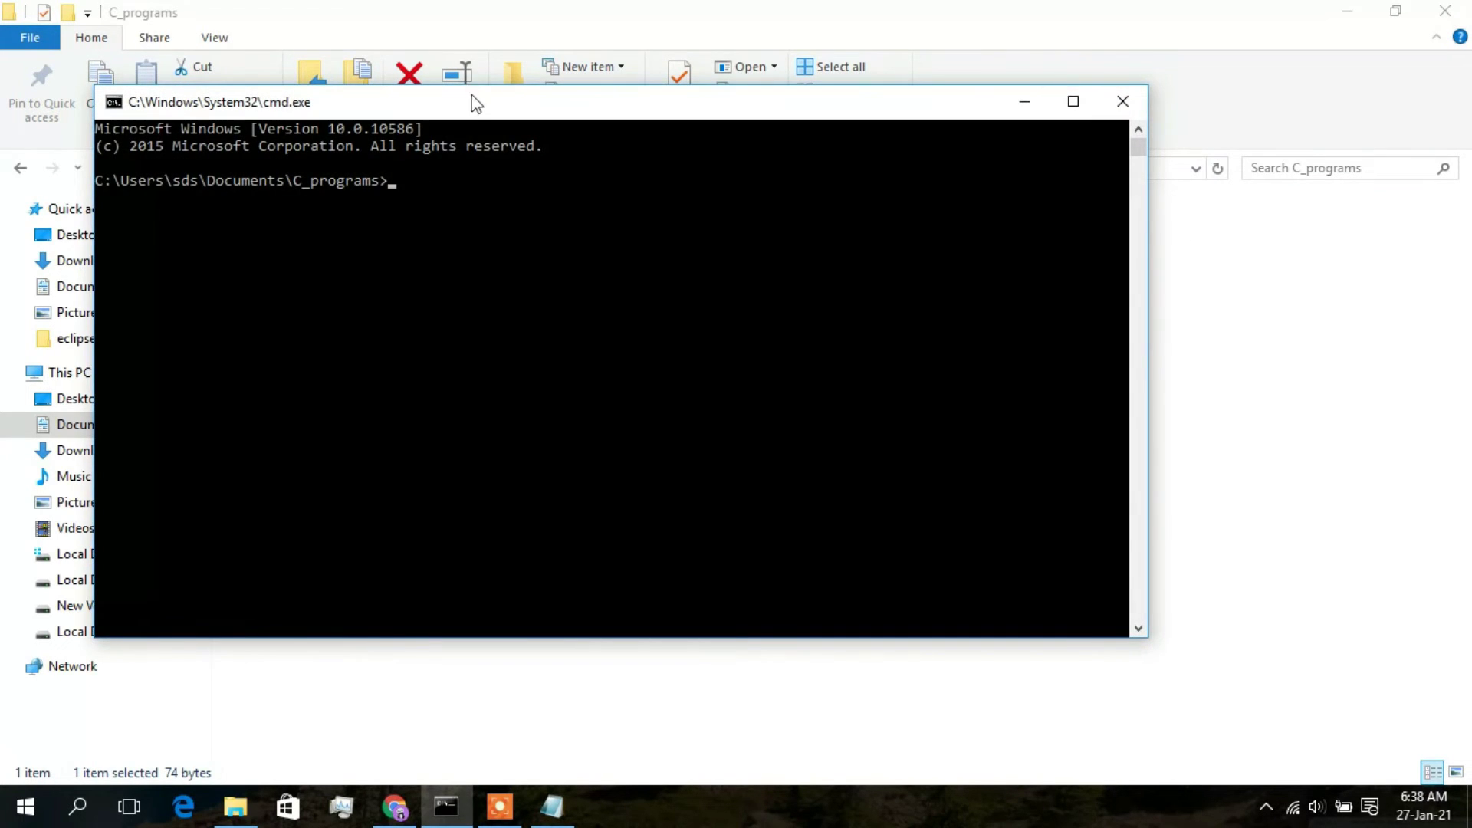
left_click_drag(473, 105, 569, 290)
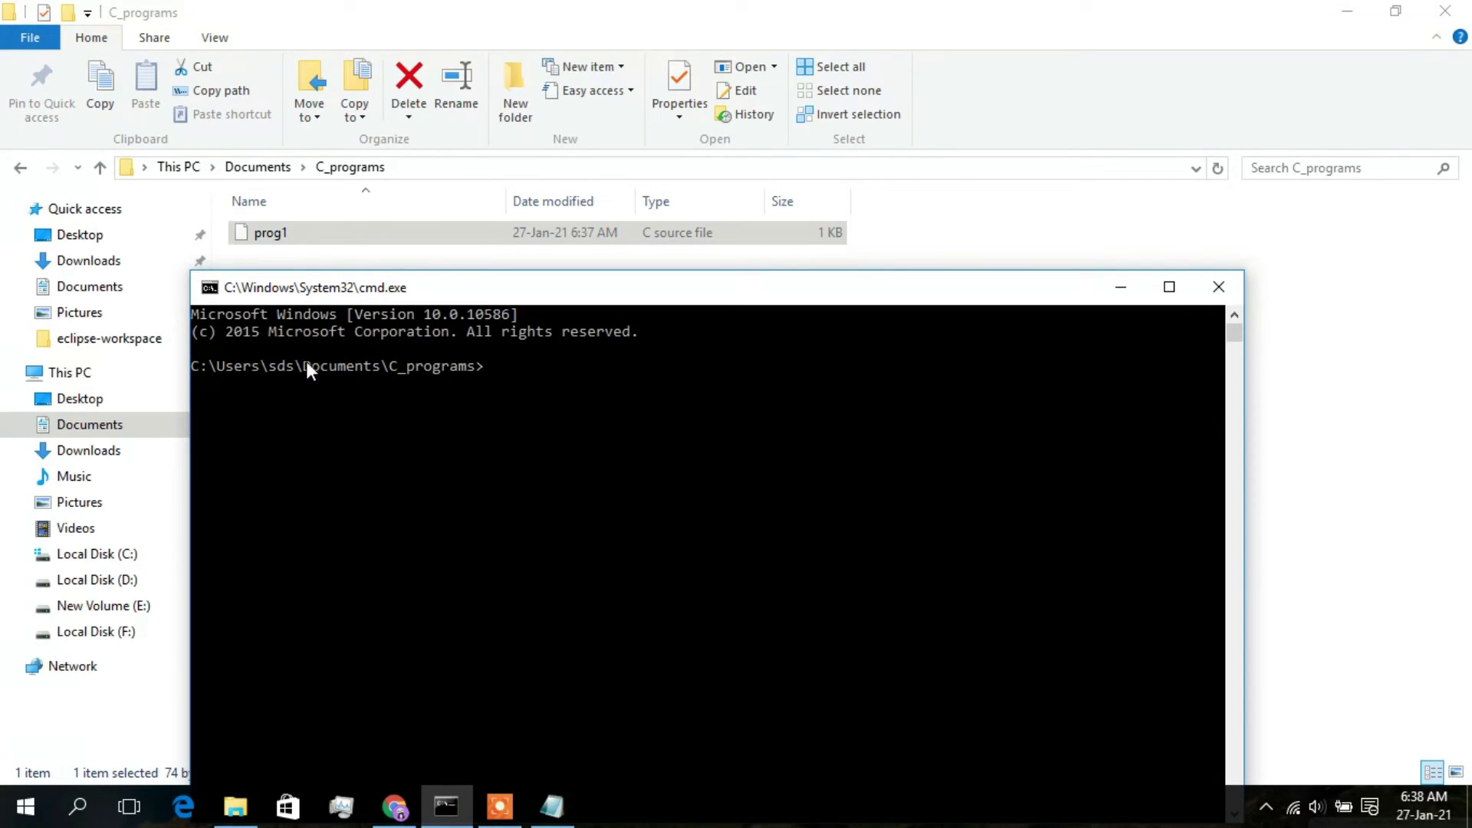
Step: Compile the program from the C_programs folder with the command gcc prog1.c
left_click_drag(500, 374, 196, 370)
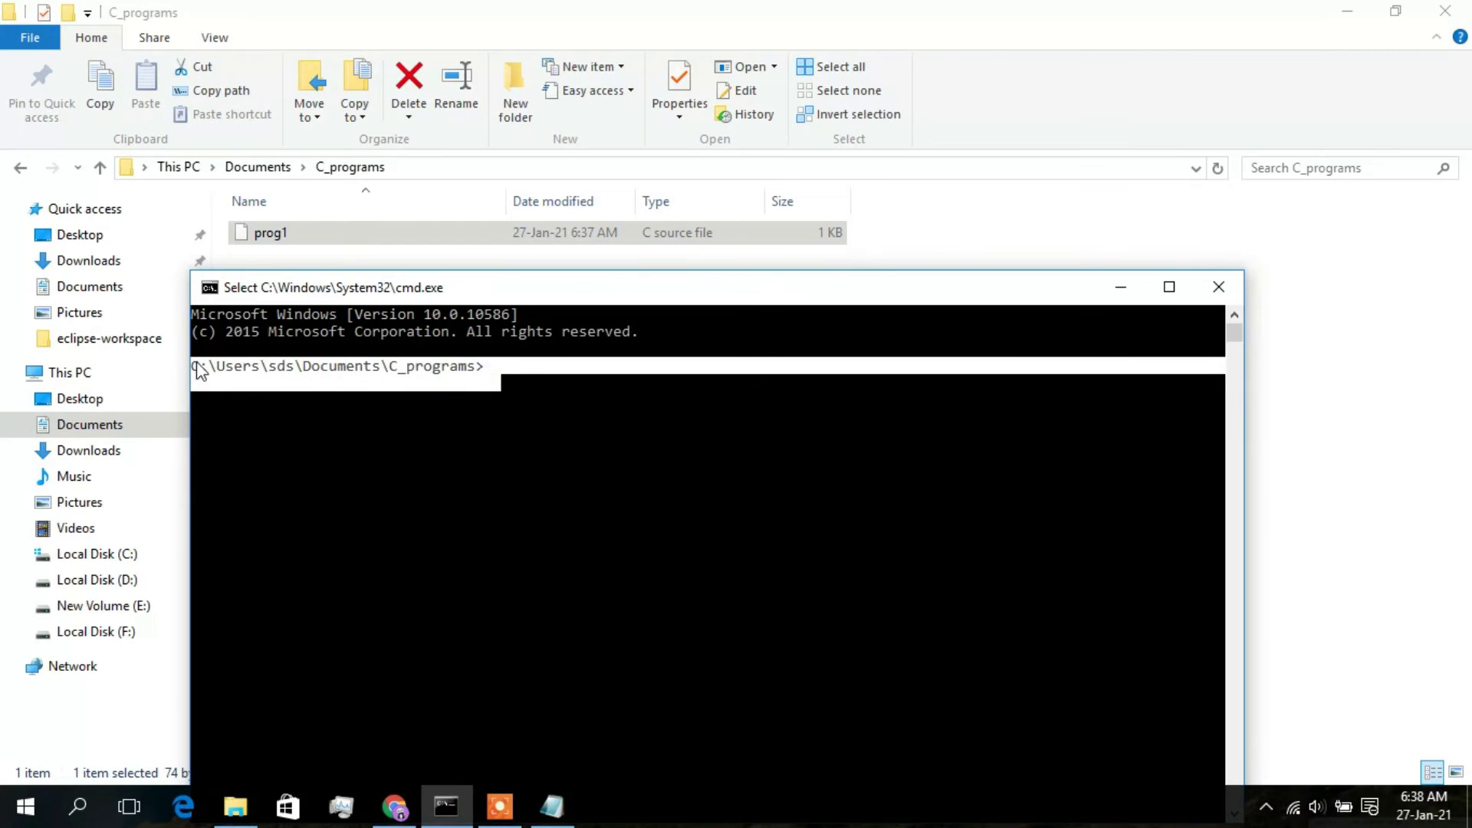
left_click(440, 404)
left_click(554, 387)
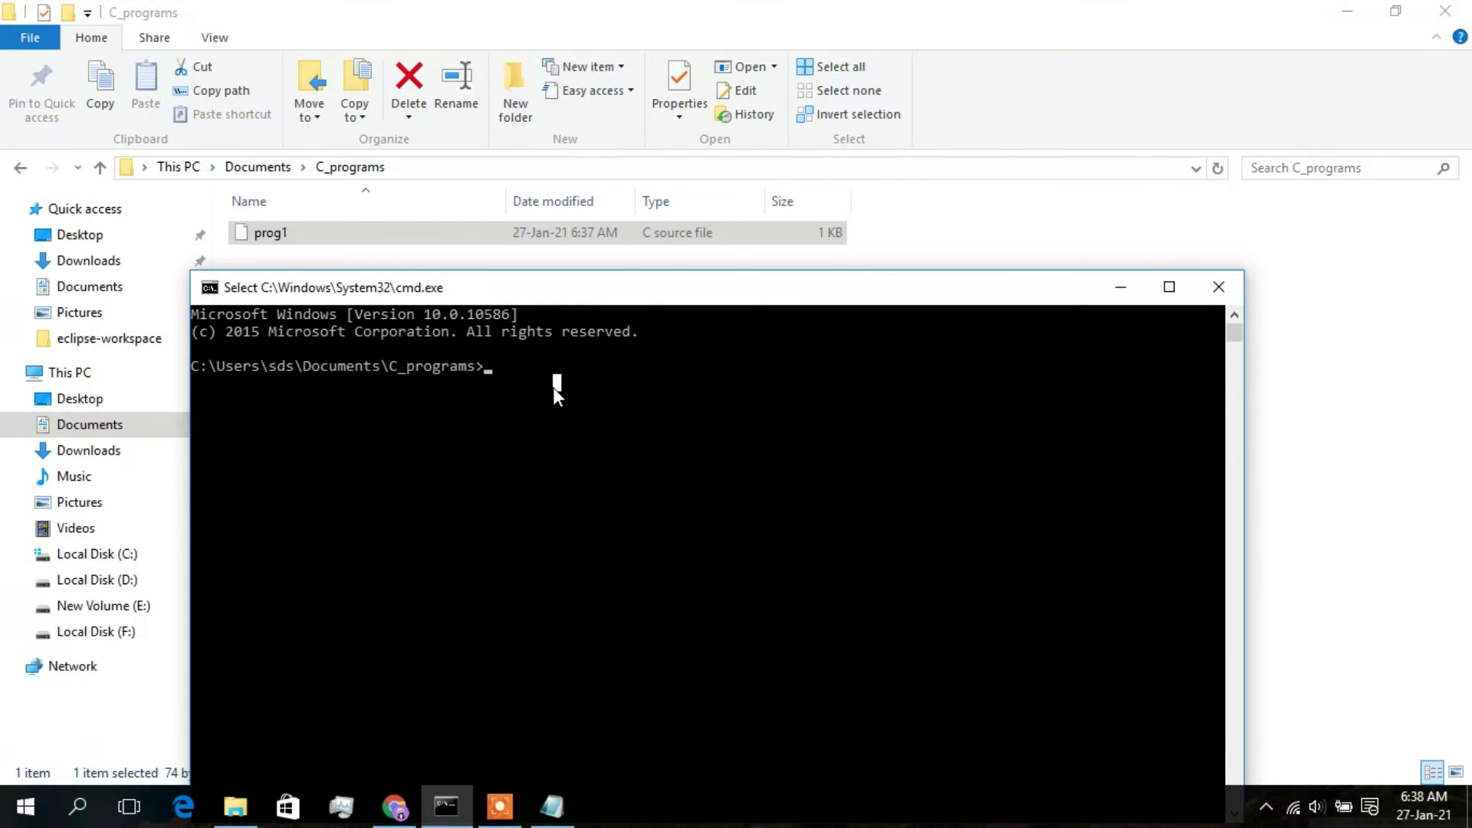
type("gcc prog1.c")
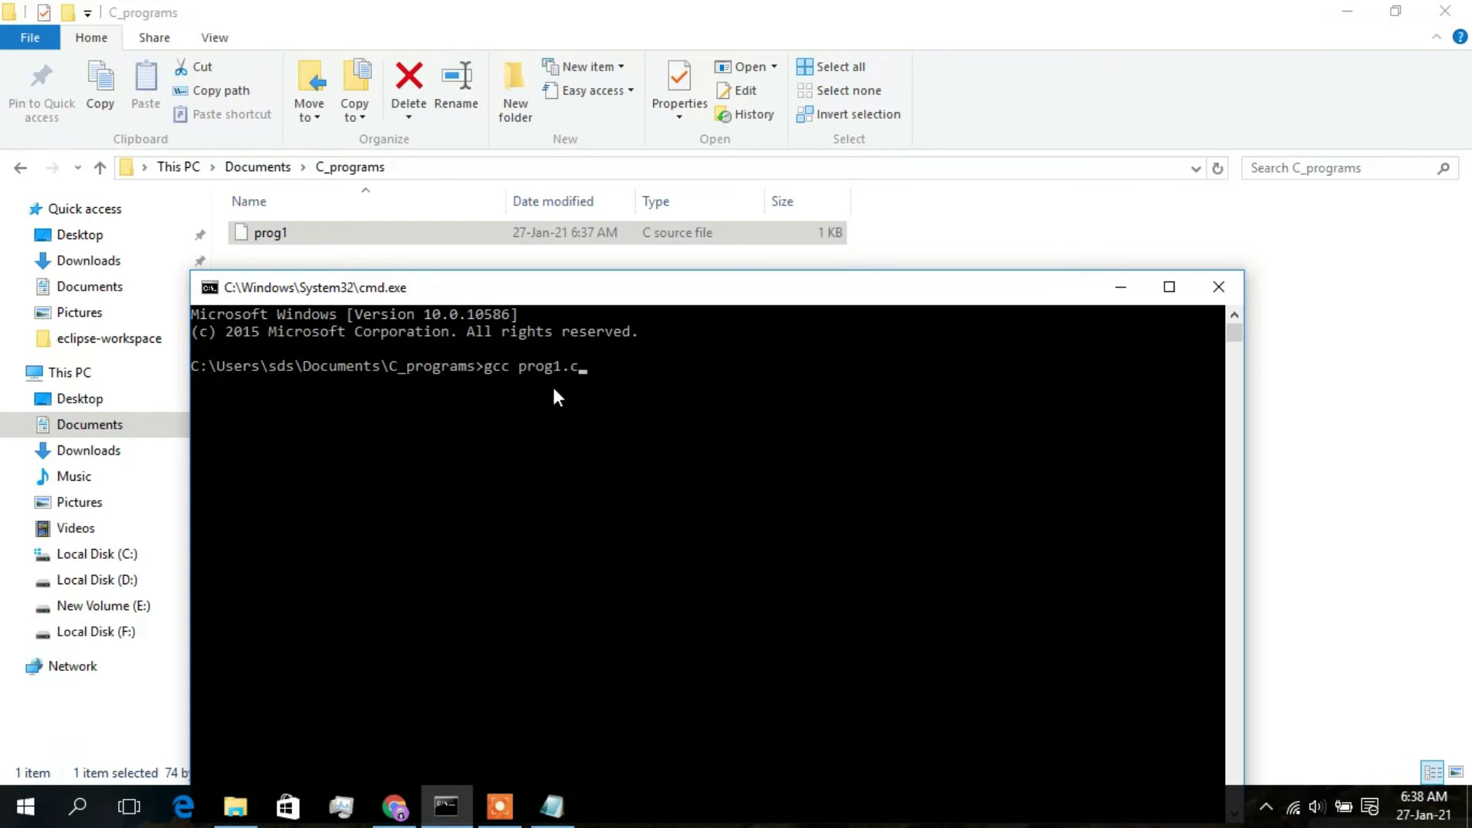
key("Return")
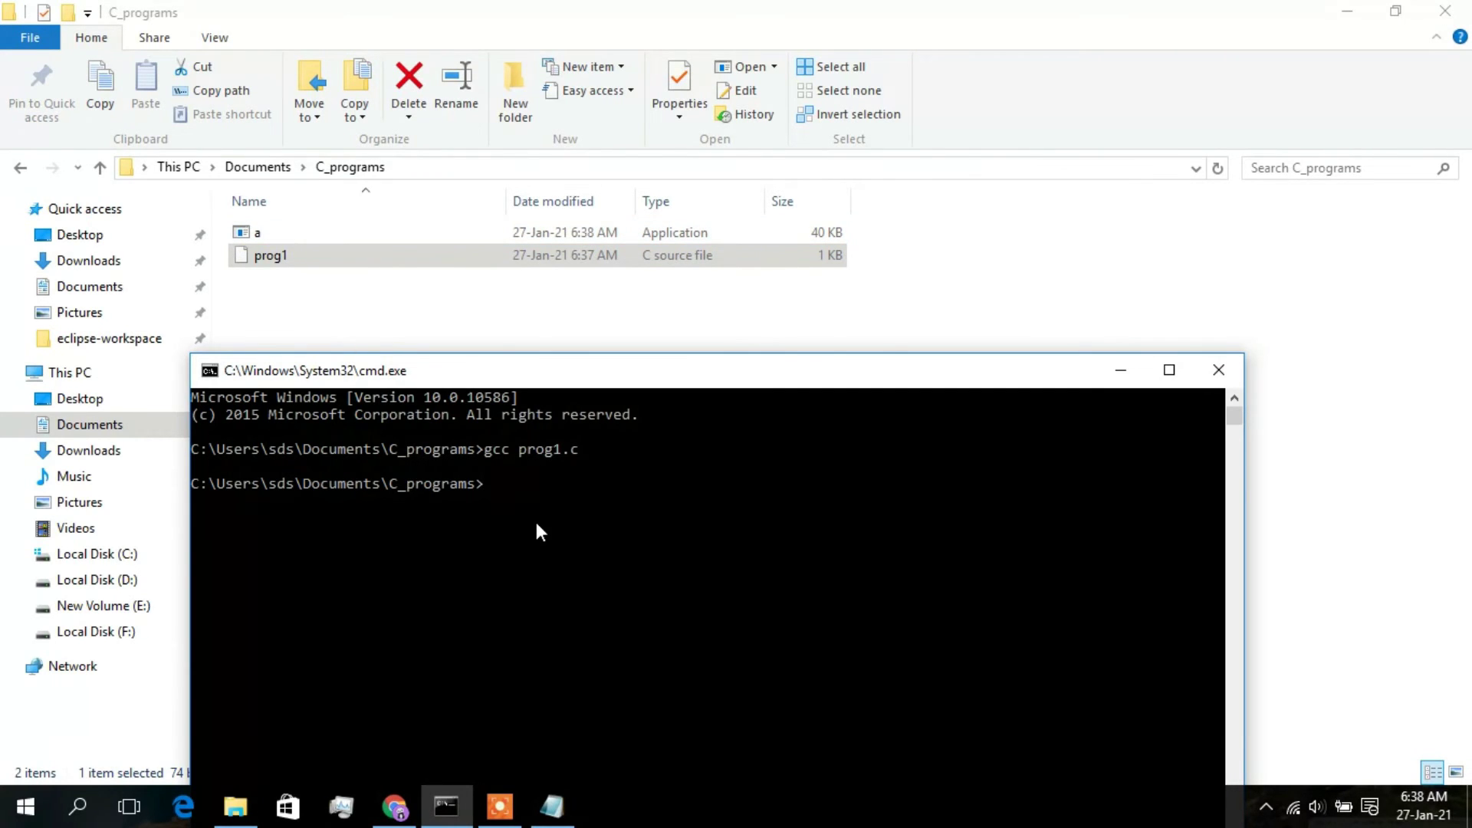
Step: Run the compiled program with the command a and highlight that command in the console
type("a")
key("Return")
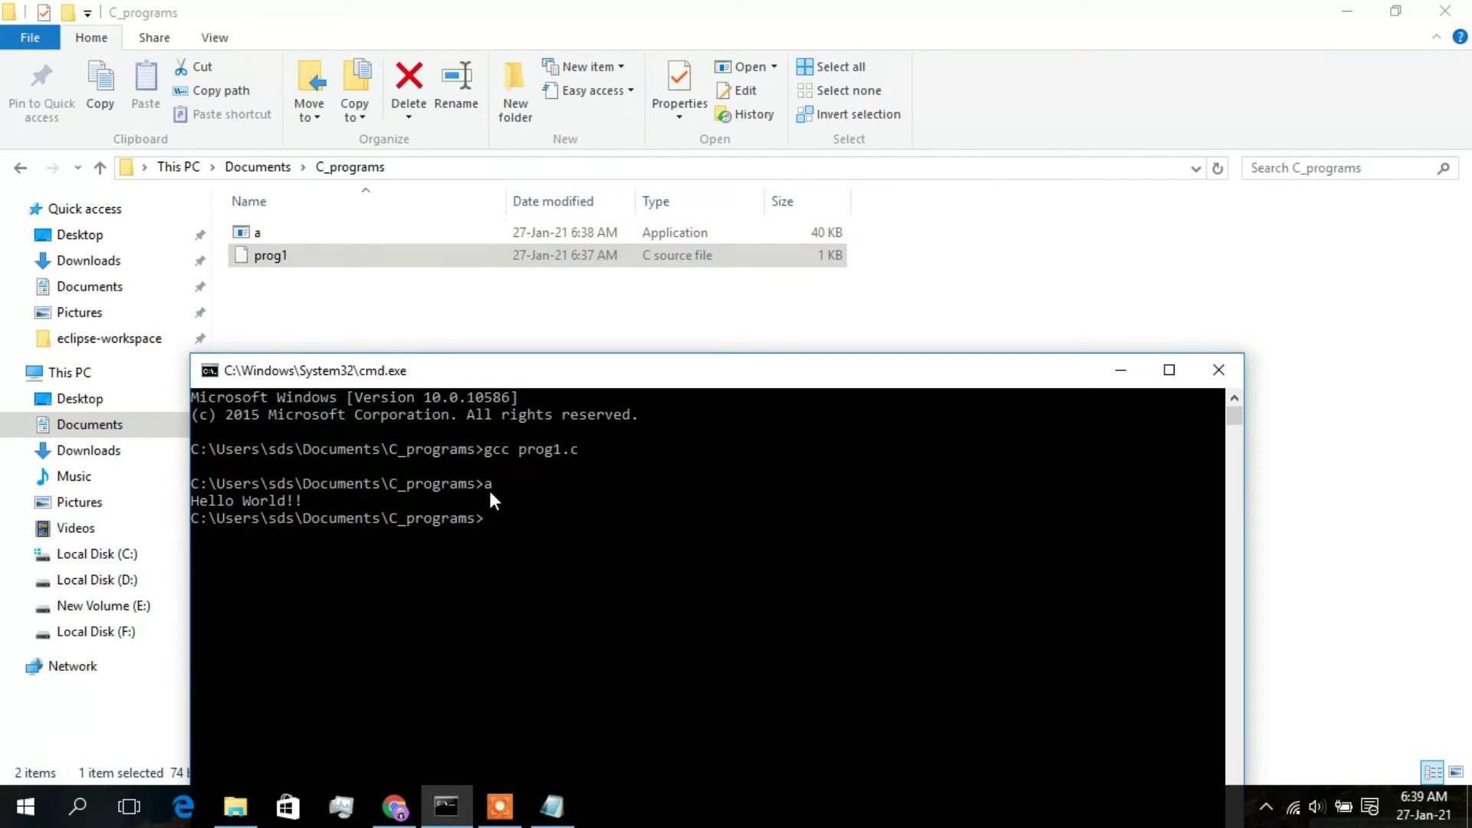
mouse_move(492, 489)
left_mouse_down()
mouse_move(441, 503)
mouse_move(487, 488)
left_mouse_up()
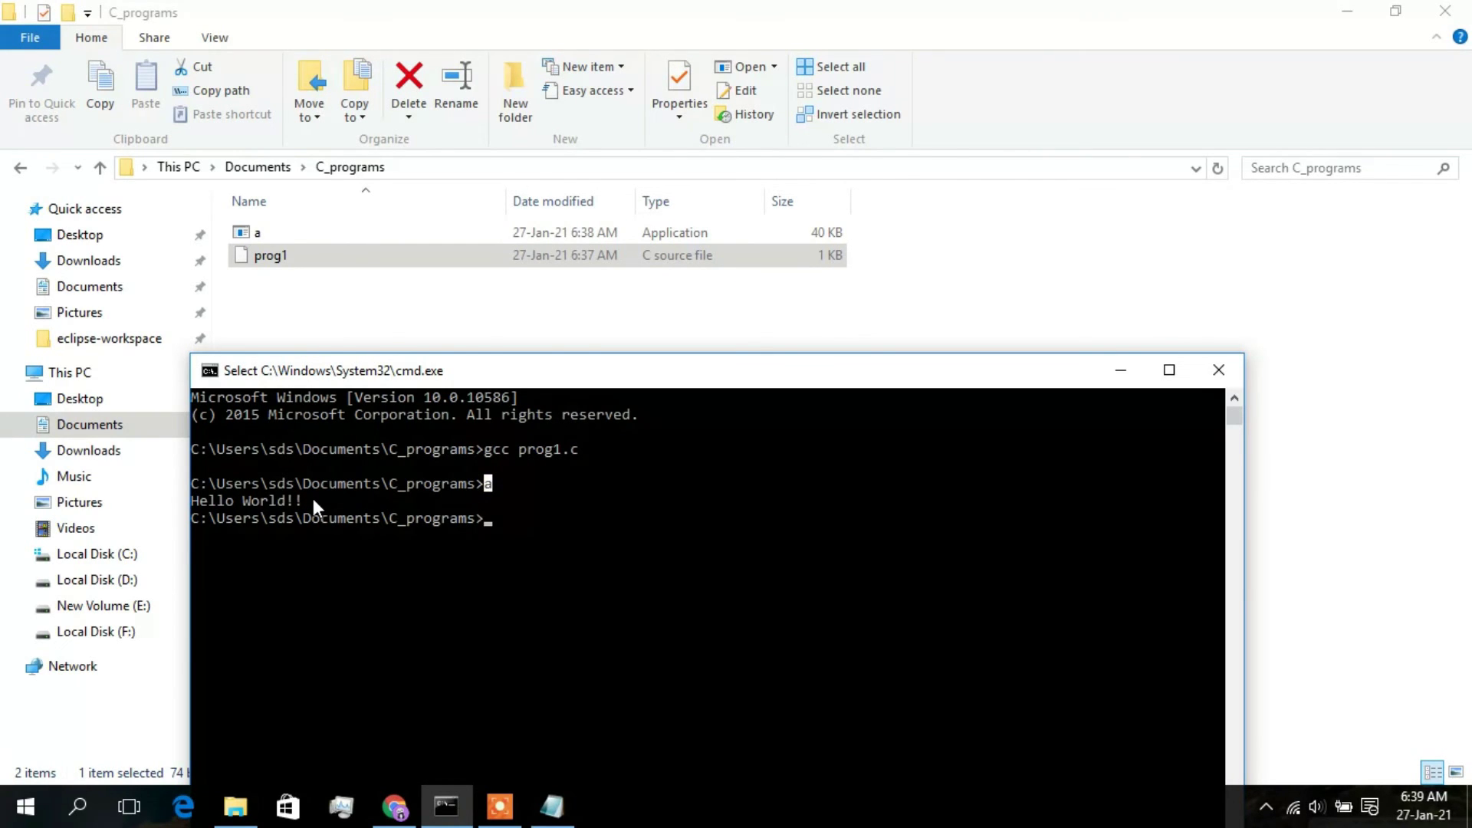